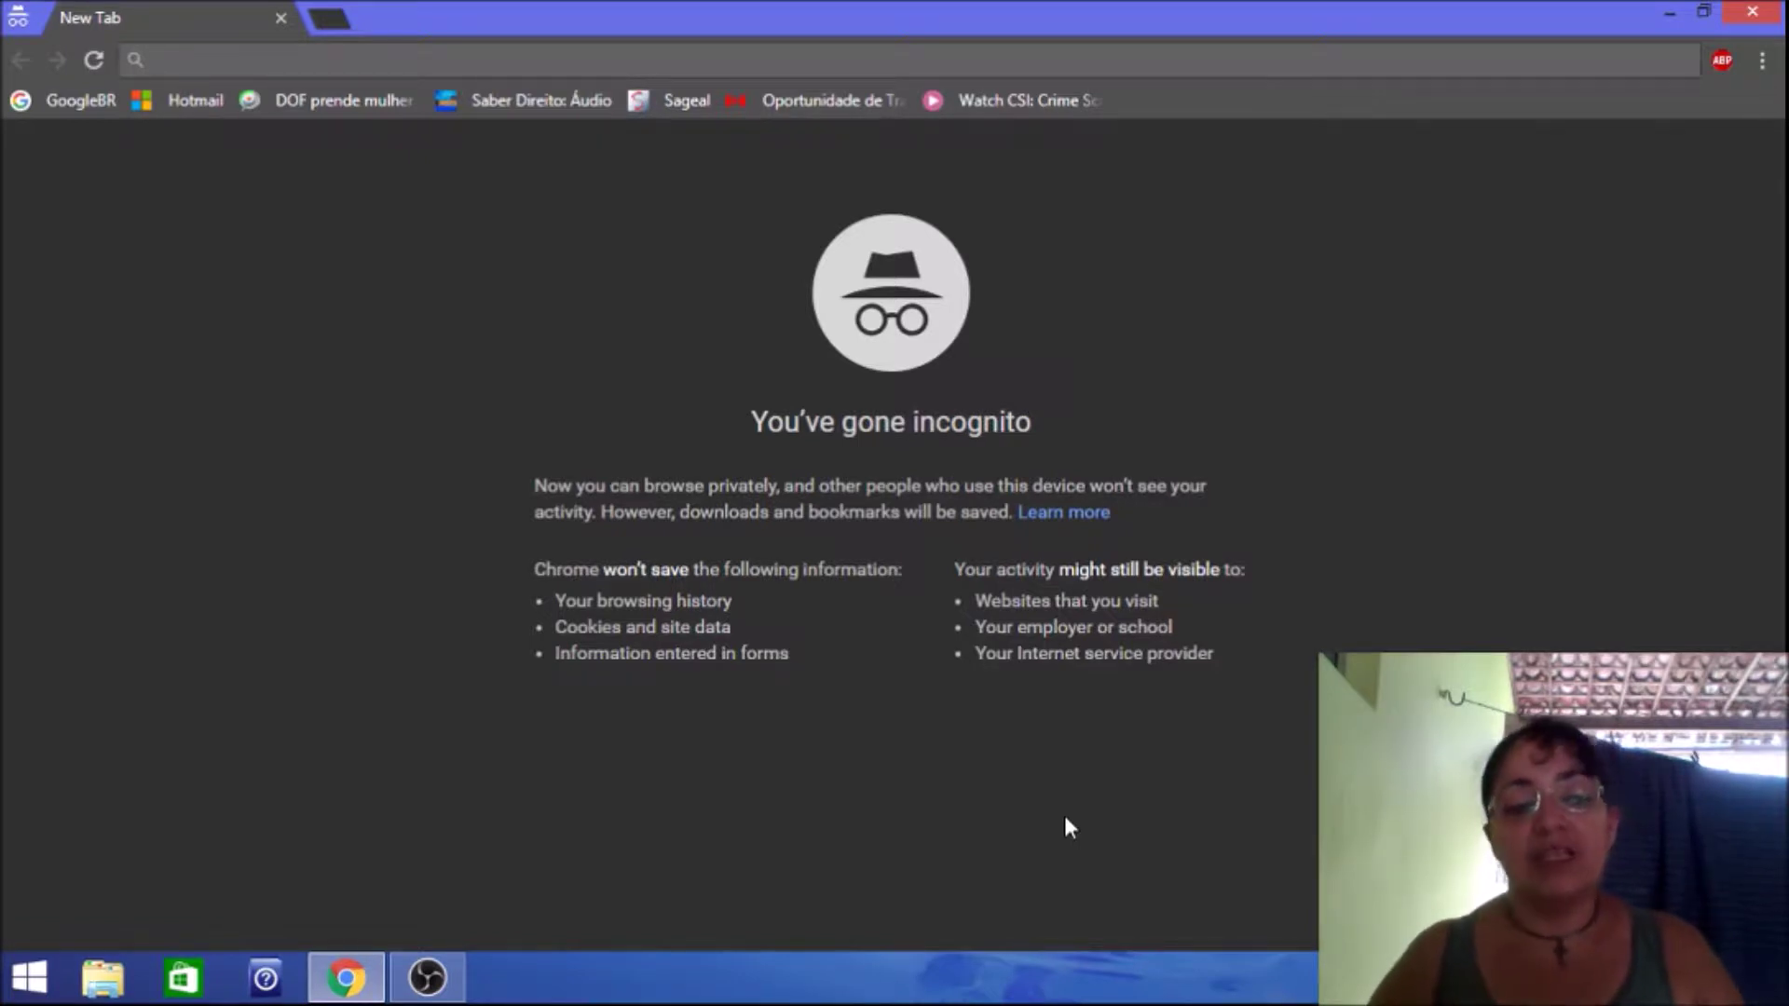
text(www)
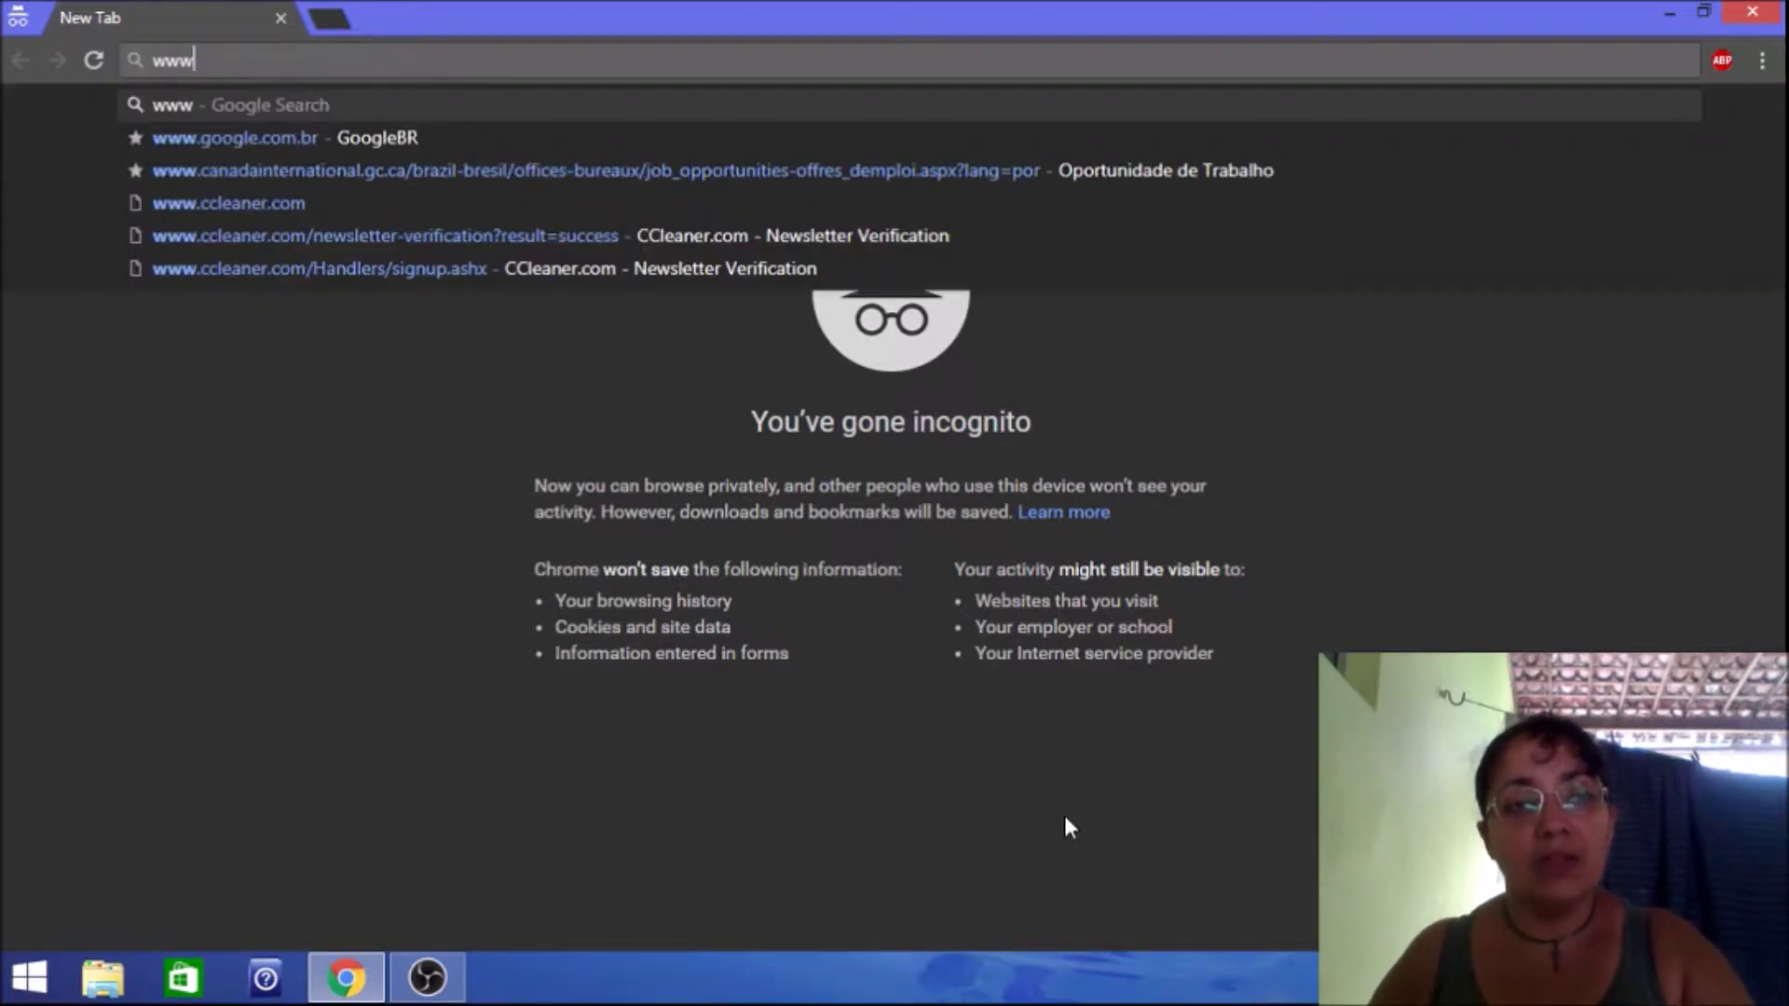
text(.pf)
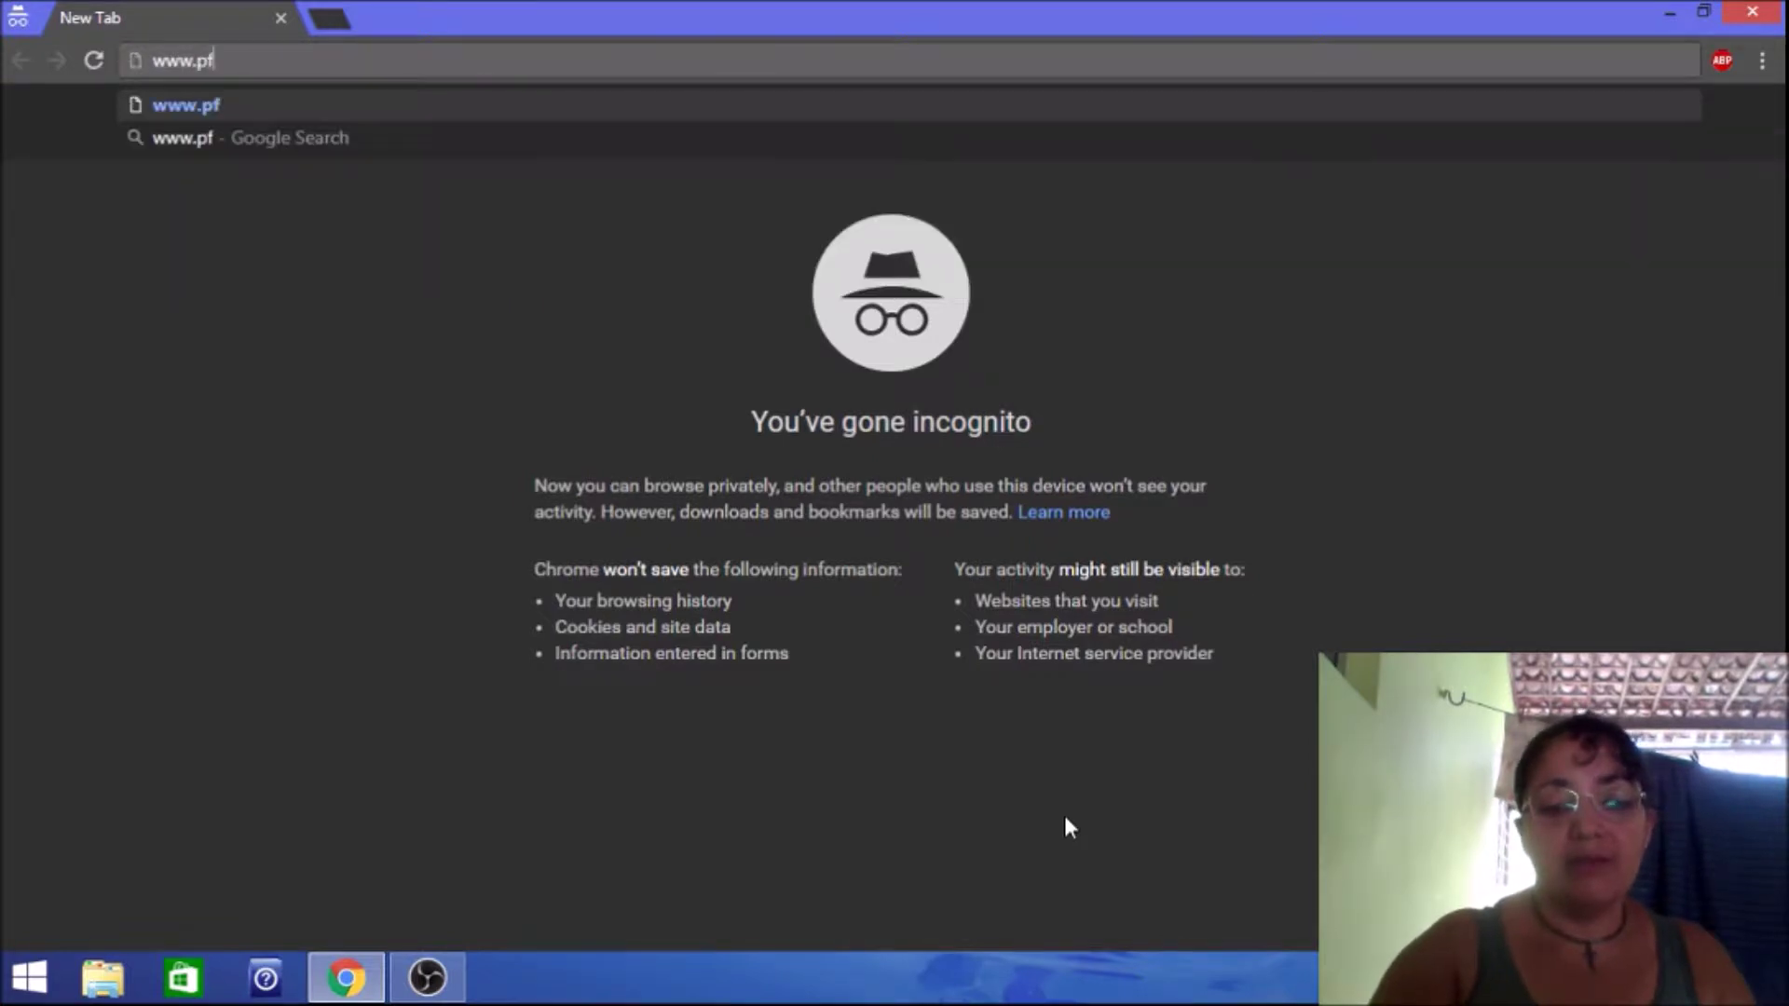
text(.gov)
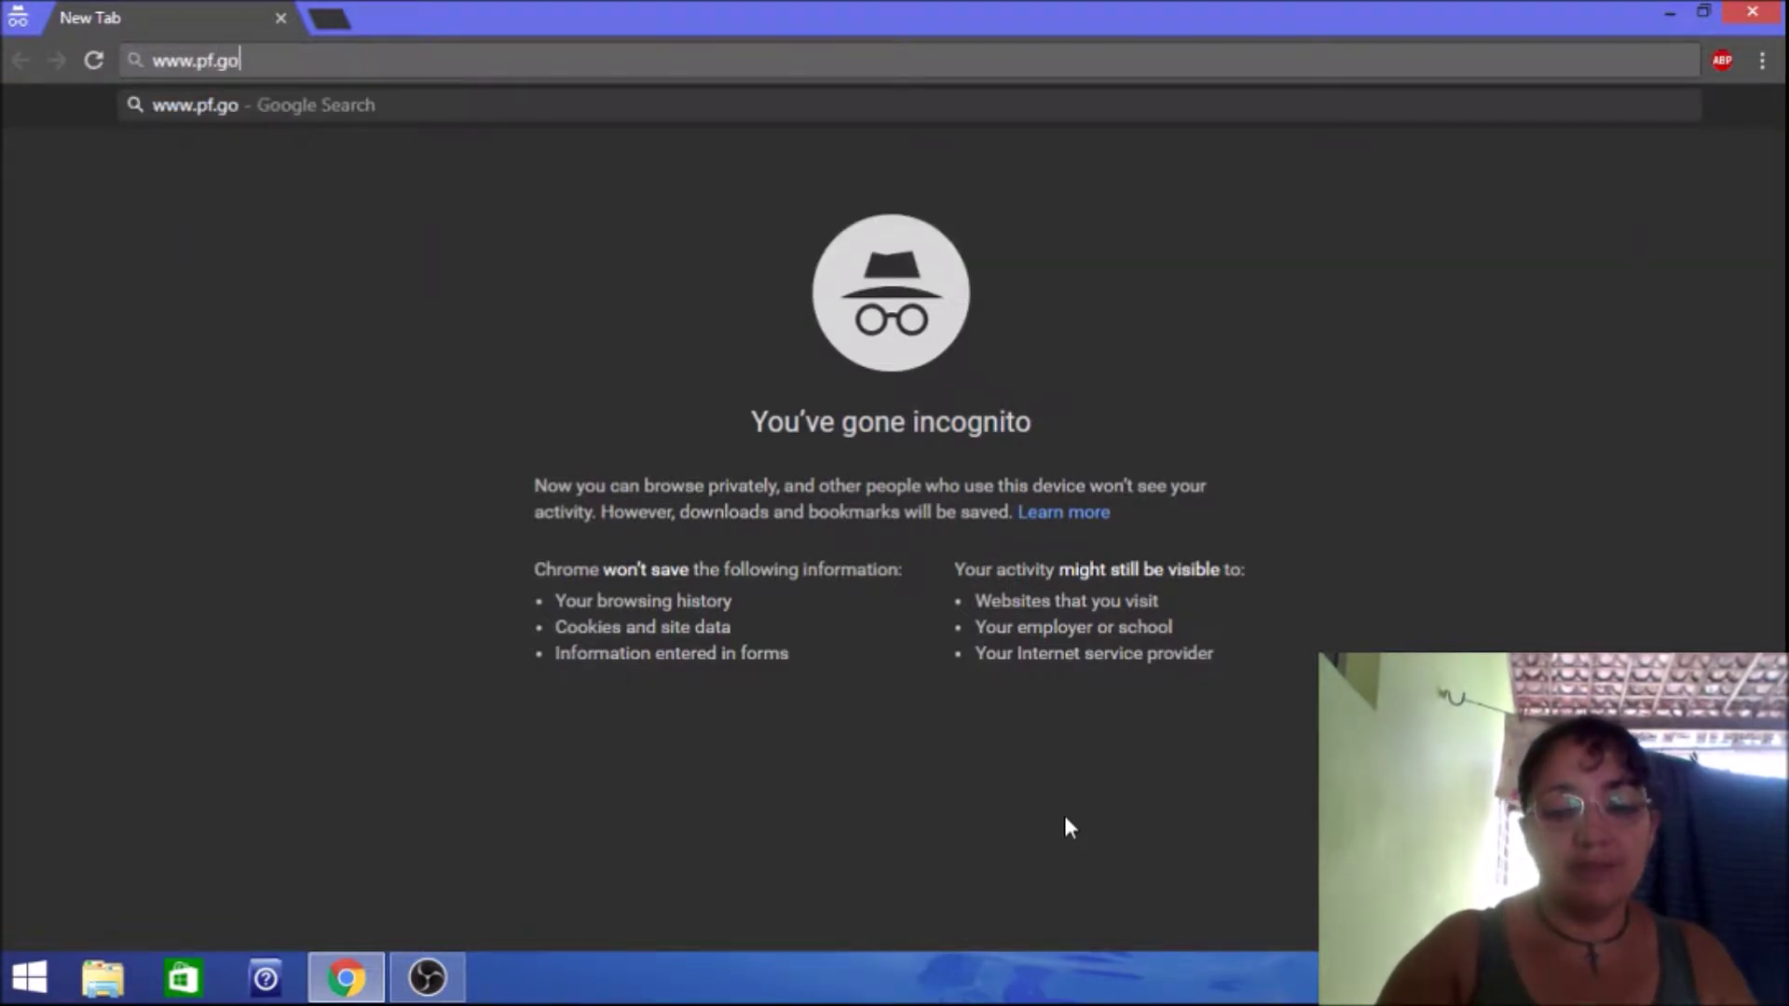
text(.br)
key(Return)
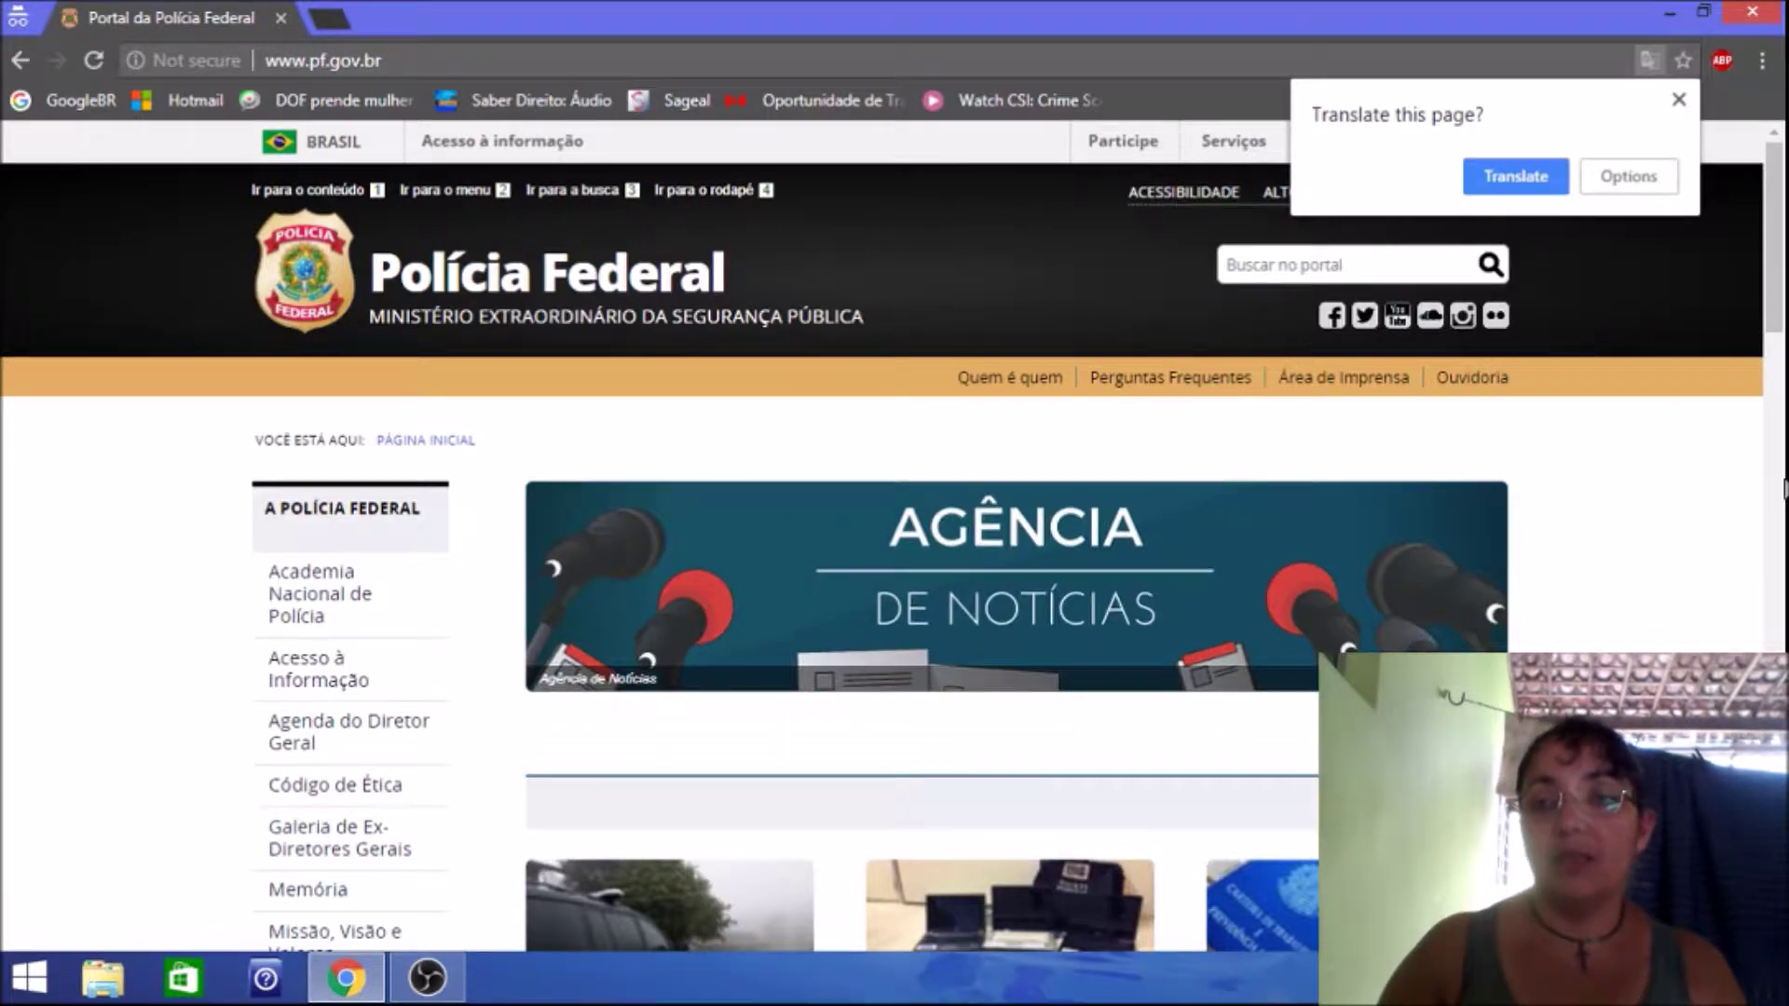
click(1678, 99)
Open the passport service, review its notice and continue with ESTOU CIENTE E DESEJO PROSSEGUIR.
drag(1783, 264, 1784, 434)
click(669, 570)
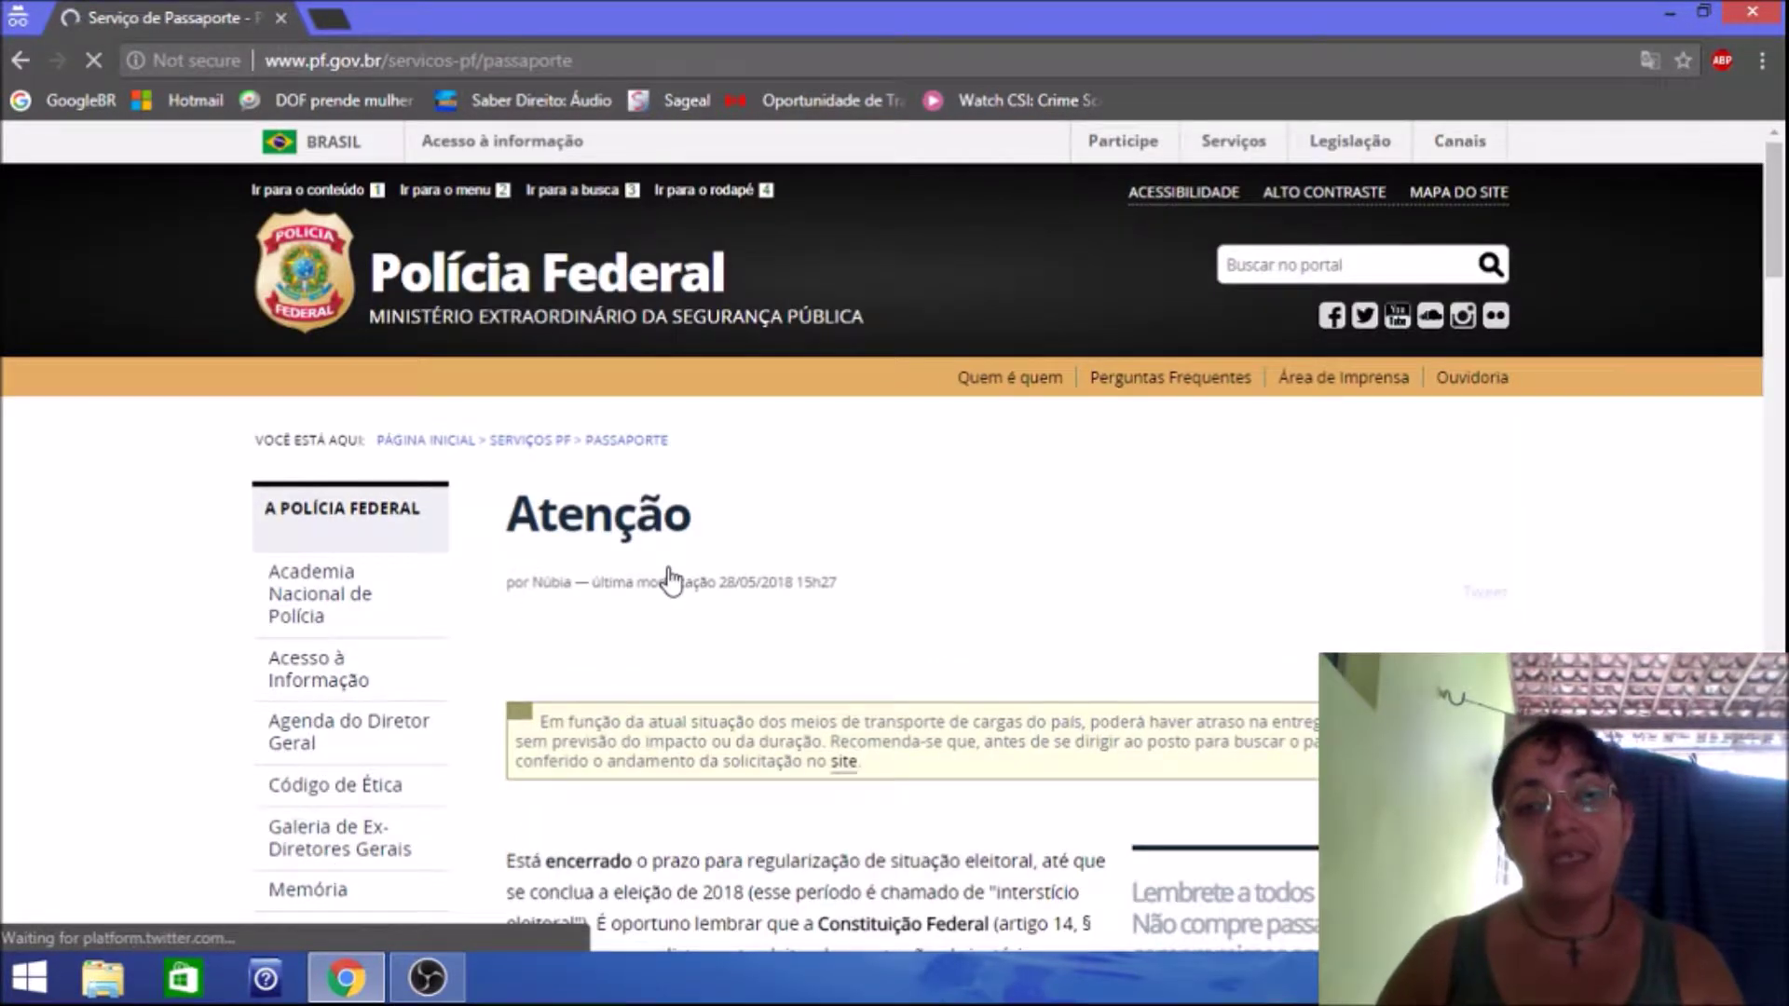
drag(1784, 207, 1784, 297)
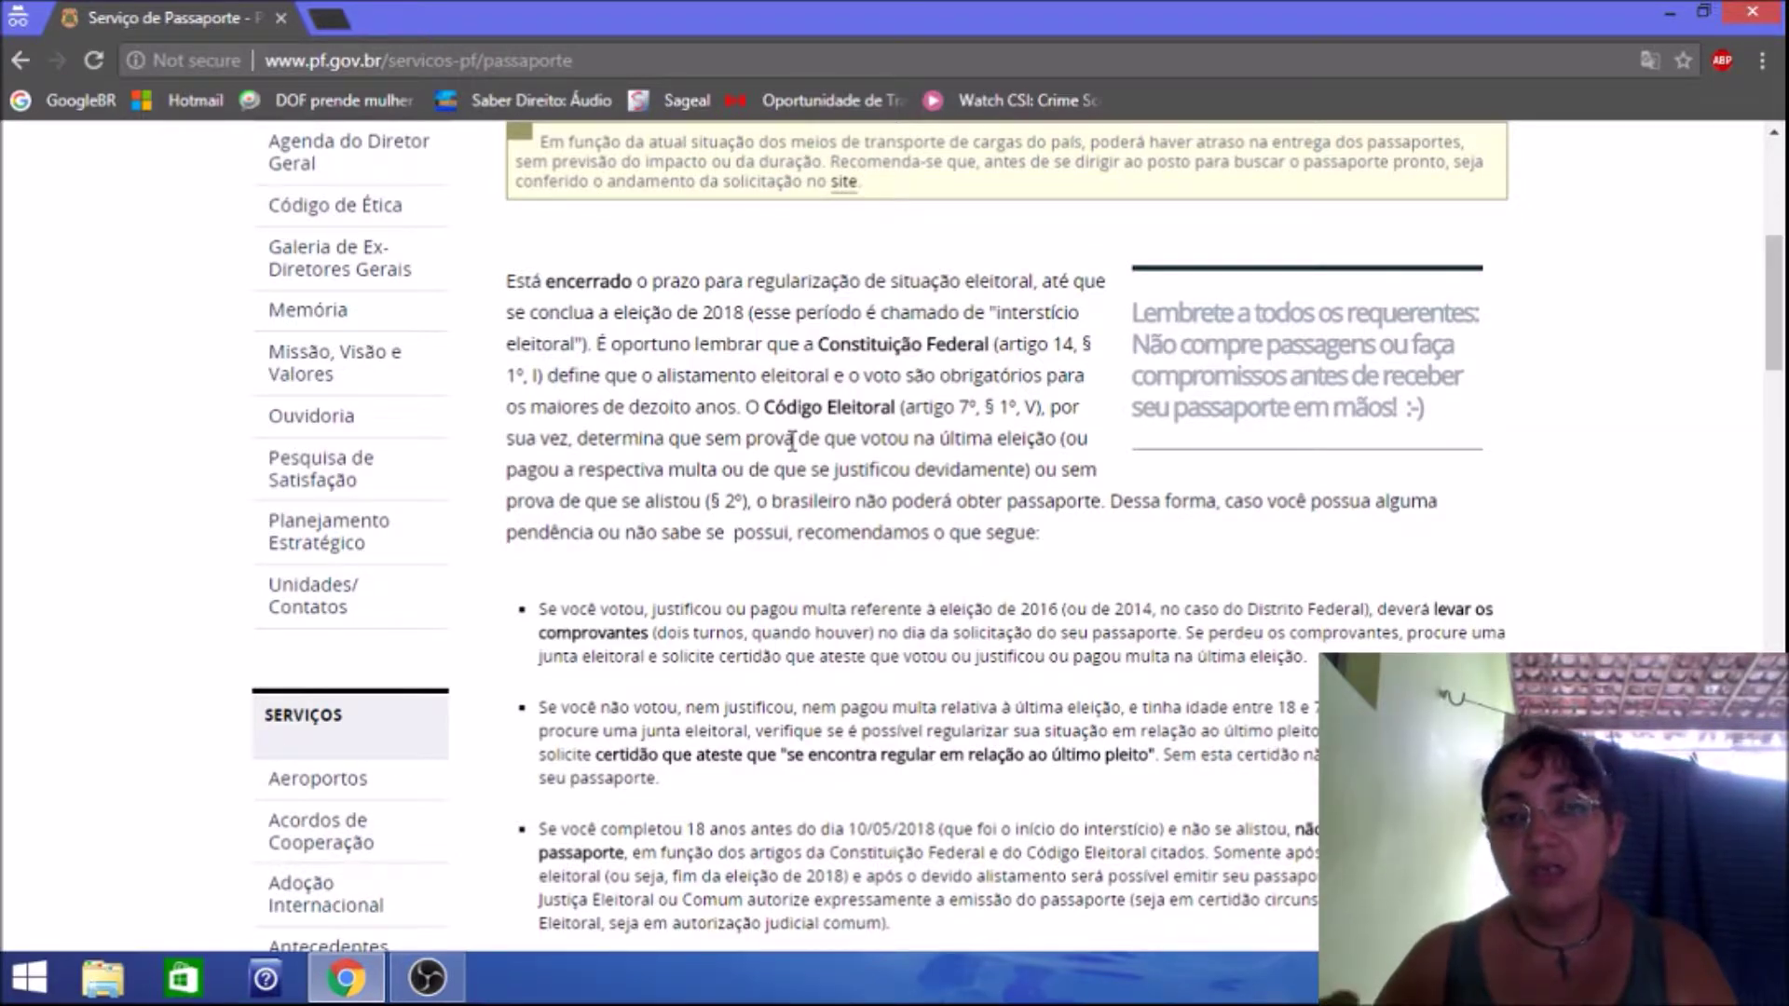
drag(1783, 344, 1784, 407)
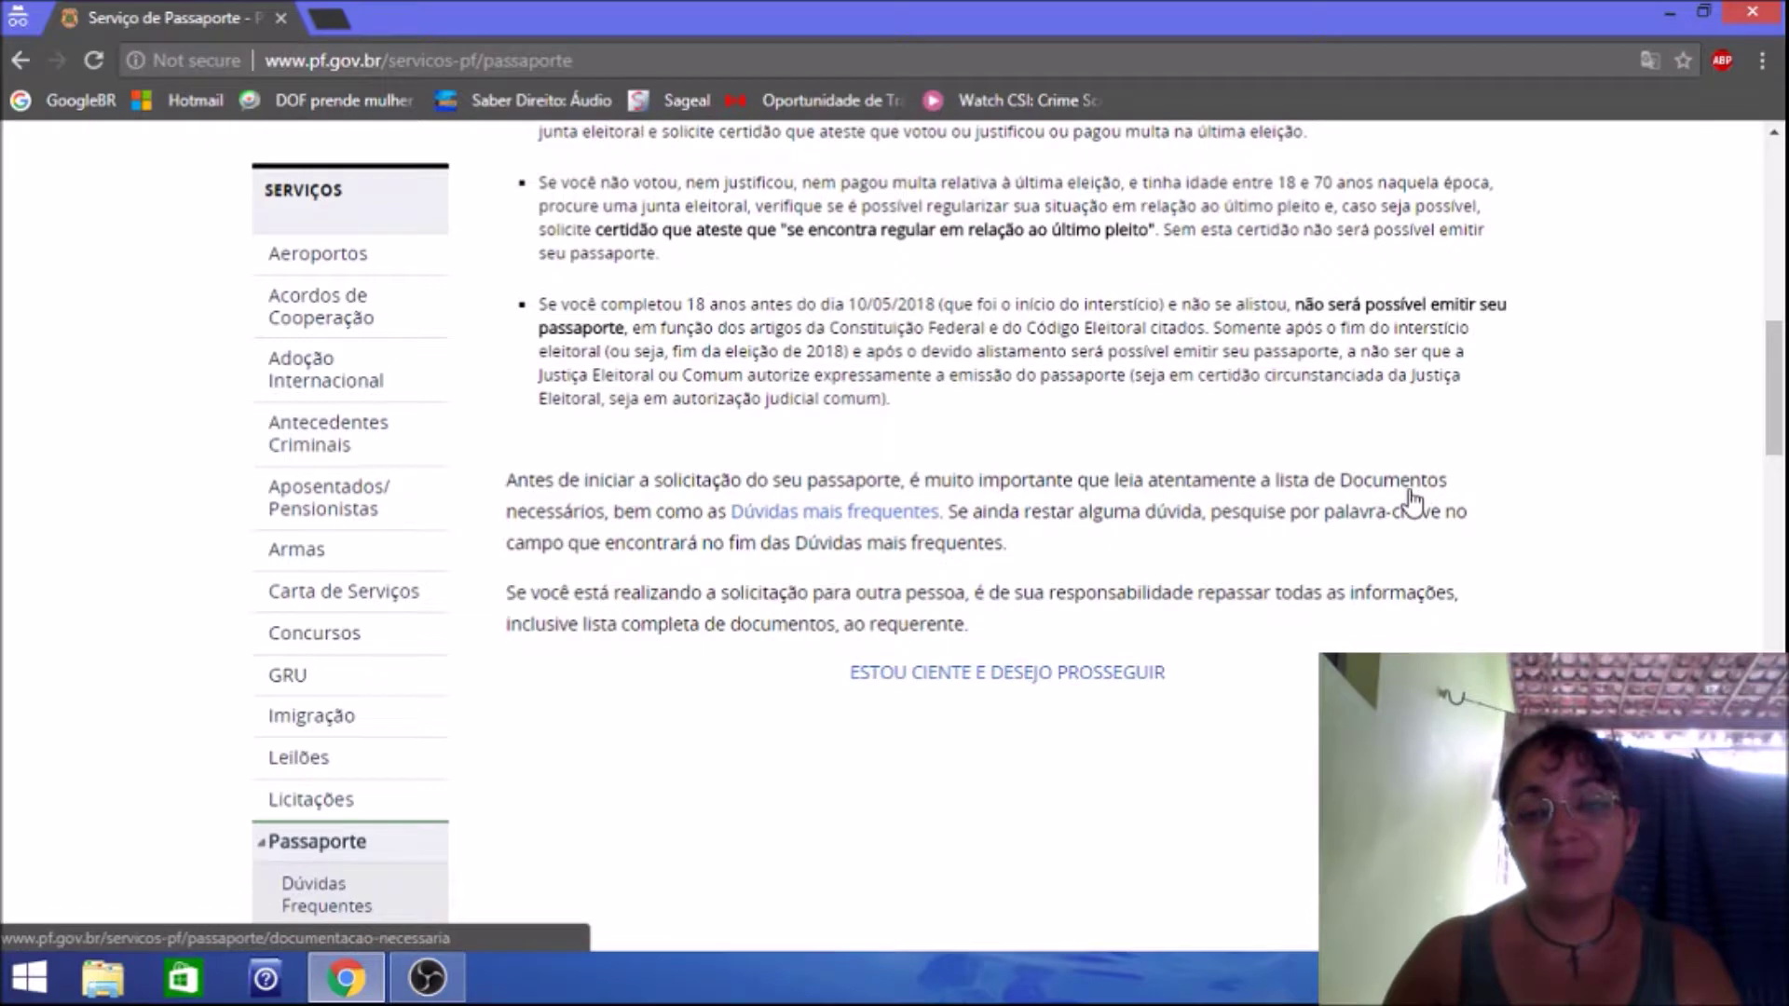
click(1056, 683)
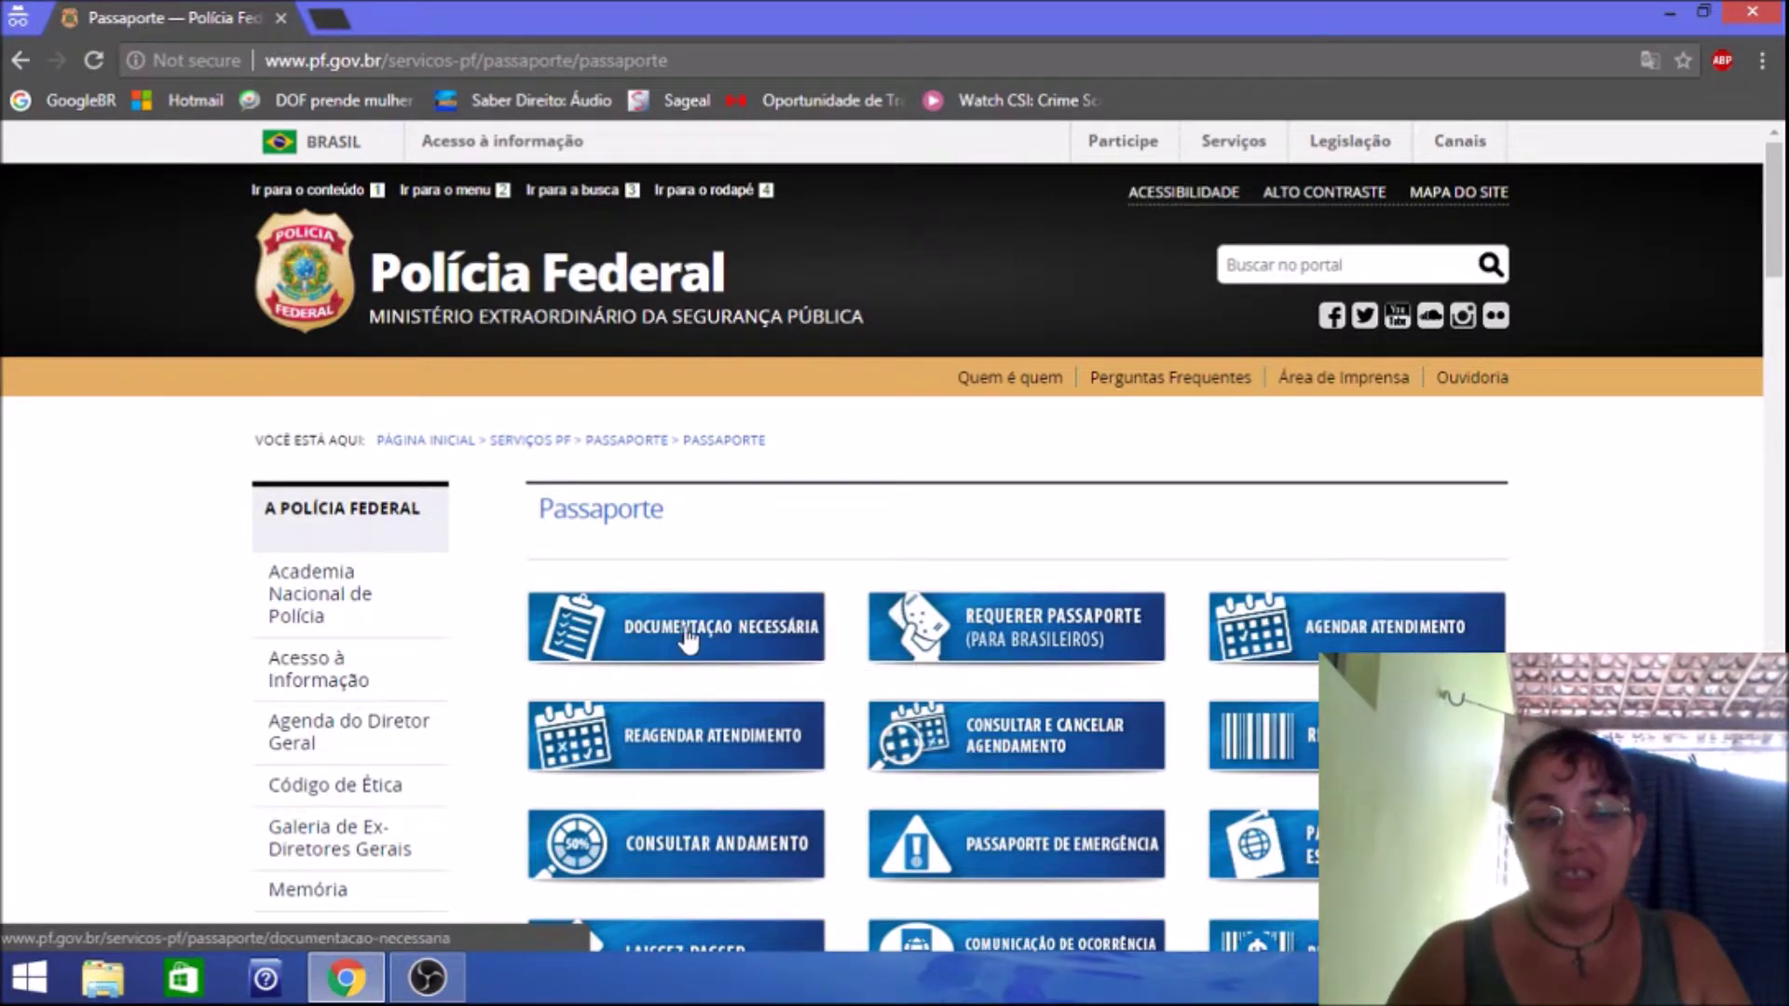
Open the new passport application form through Requerer Passaporte and its "emissão do passaporte" link, dismissing the translation offer.
click(927, 639)
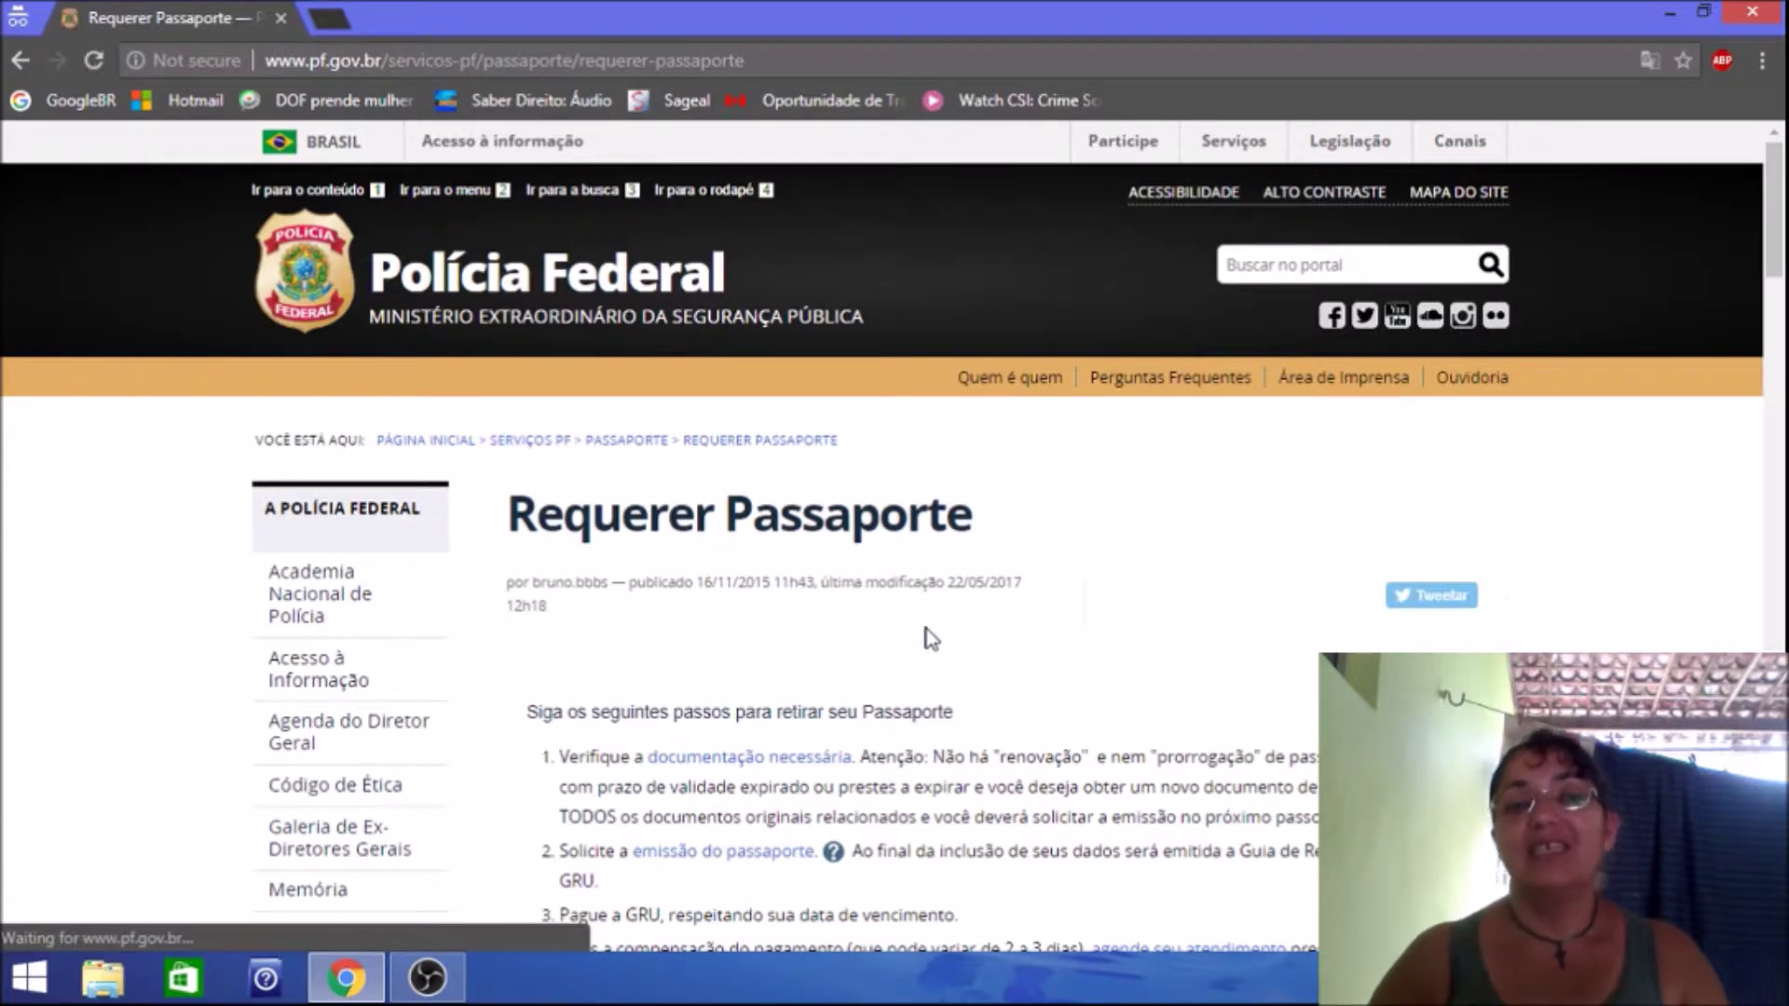
scroll(1776, 263, down, 2)
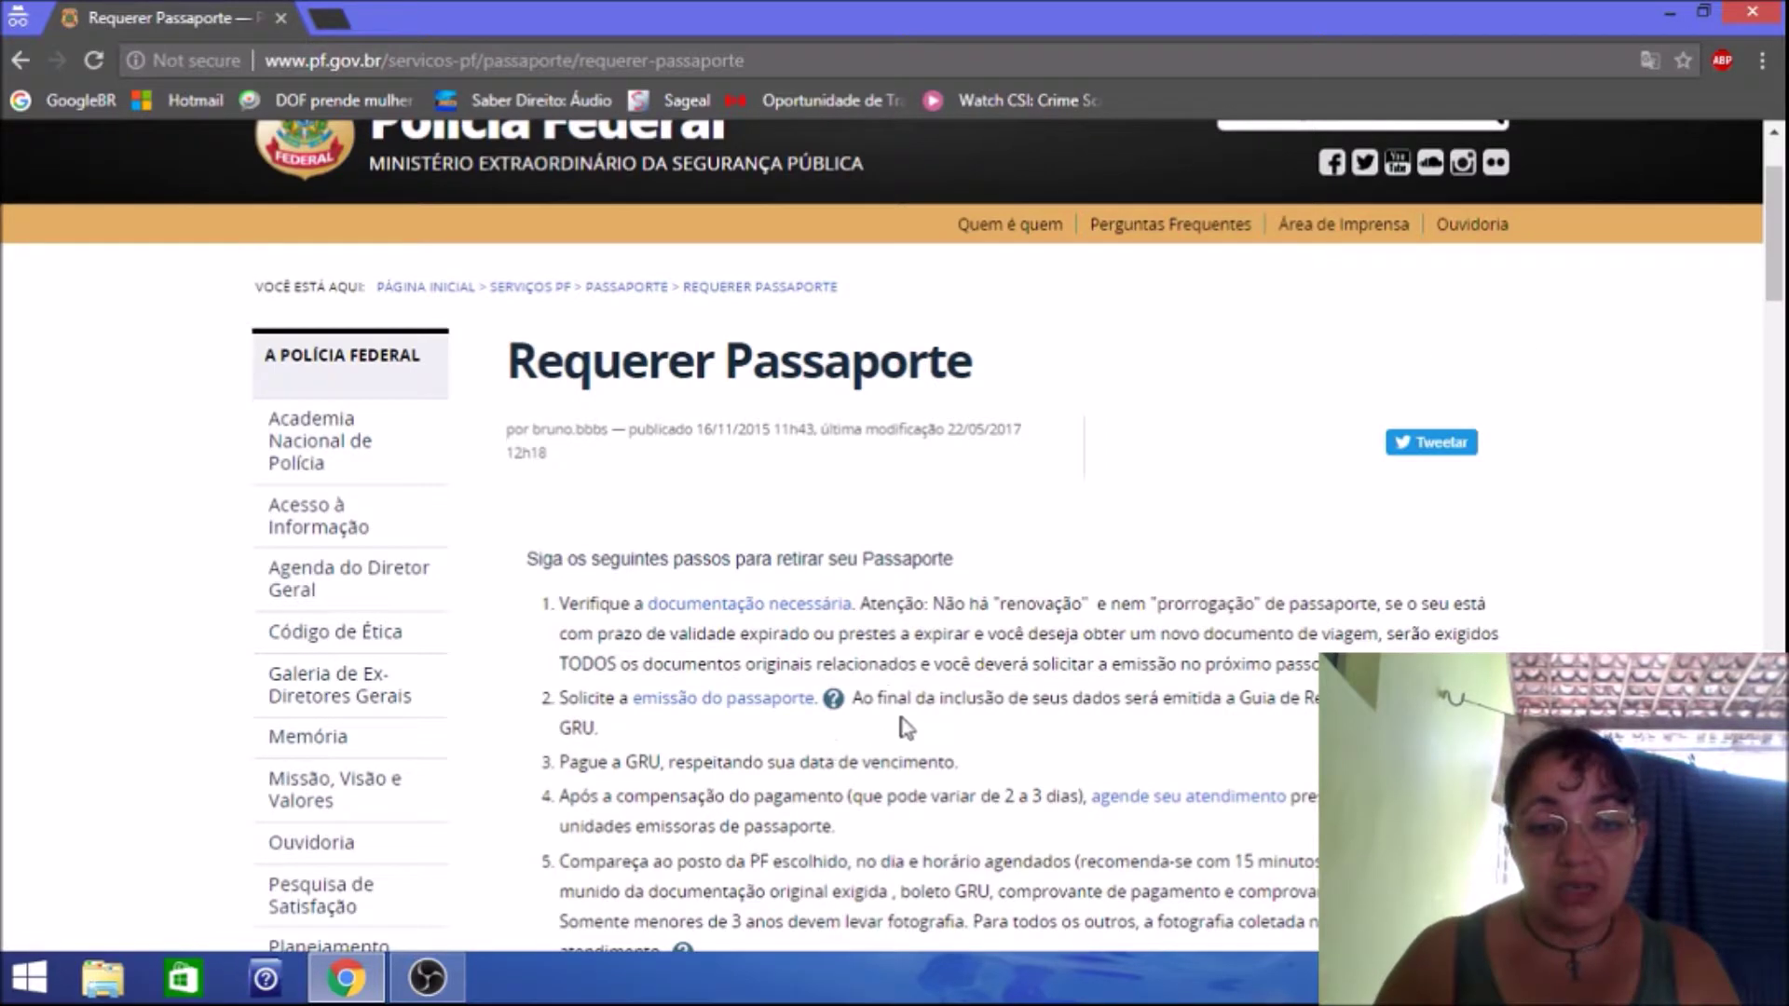
click(772, 706)
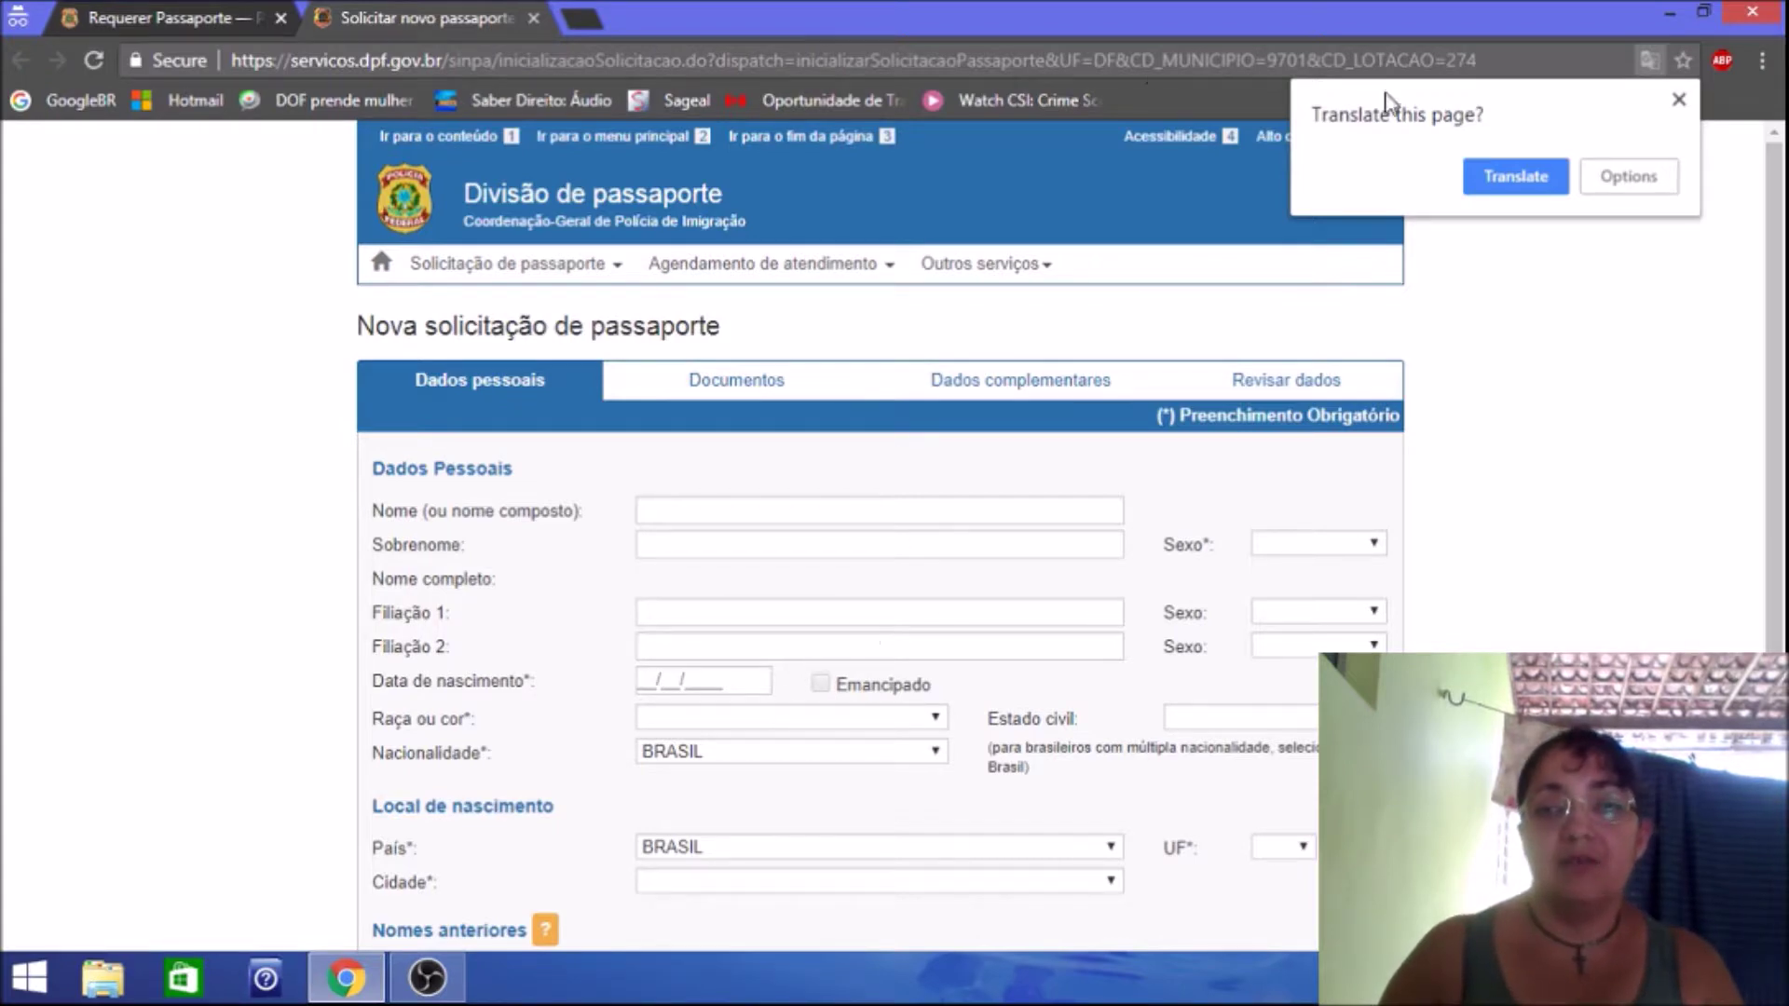
click(1679, 99)
drag(1782, 188, 1781, 319)
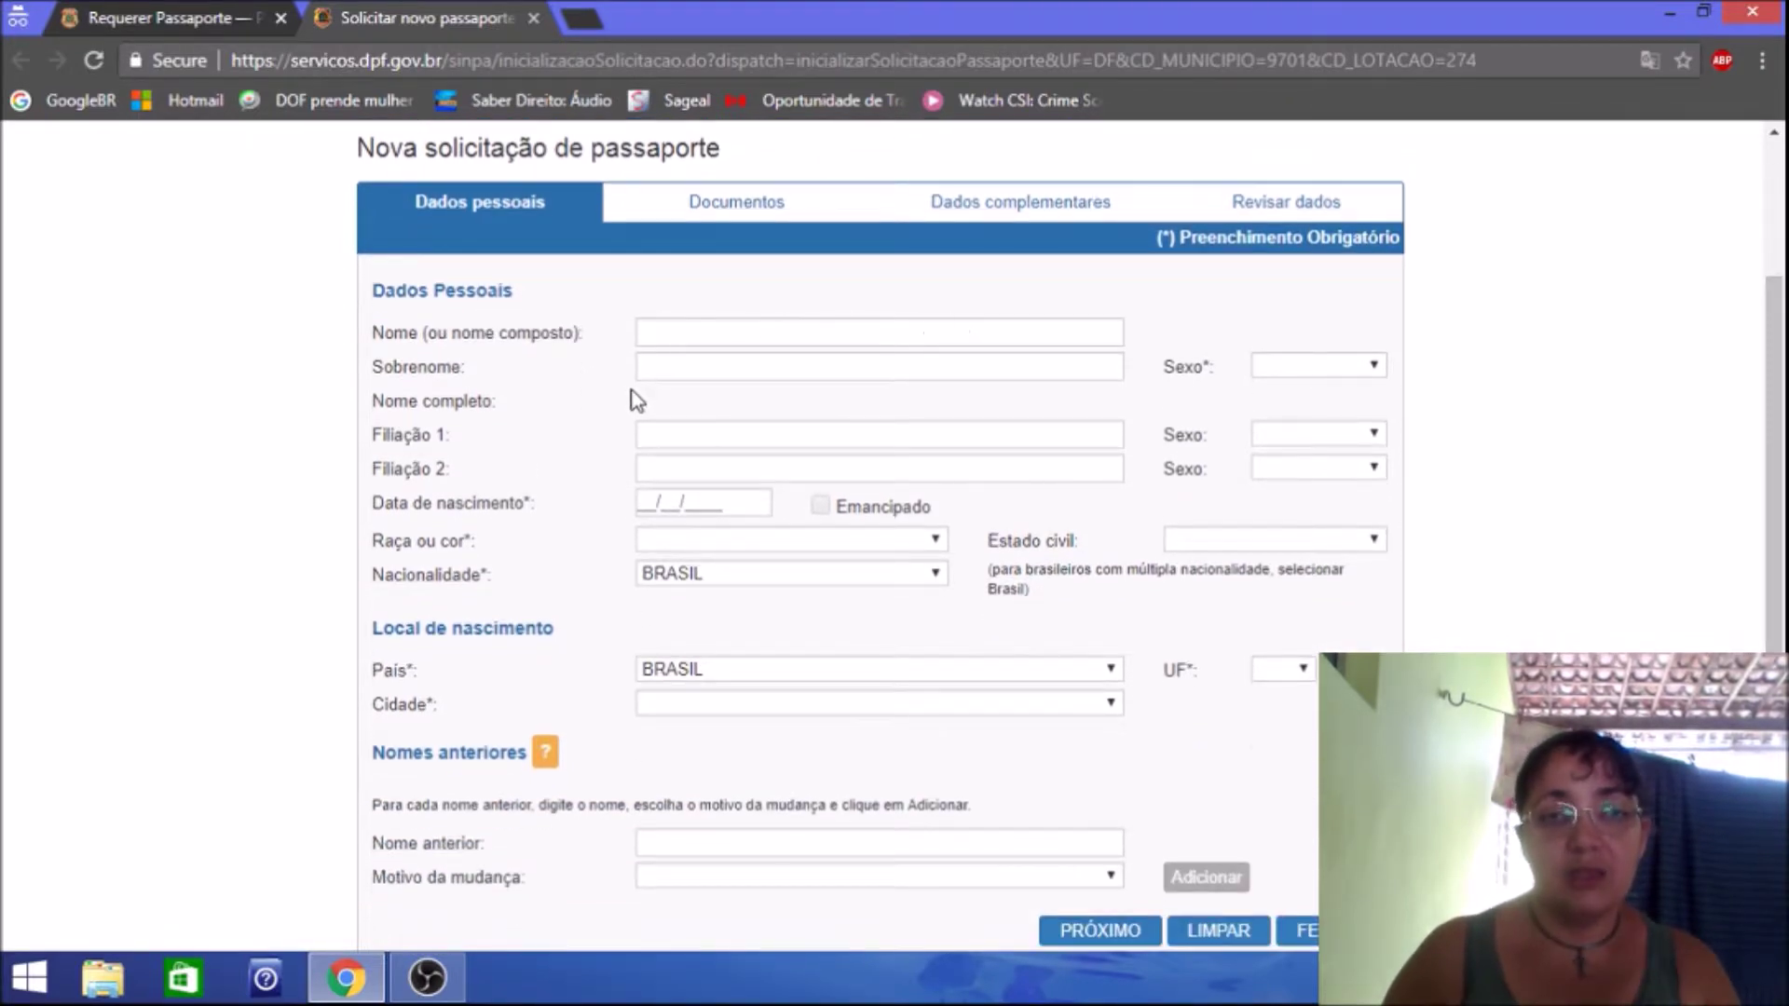
Examine the name, surname and sex fields and the two Filiação fields with their sex options, without filling them in.
click(699, 333)
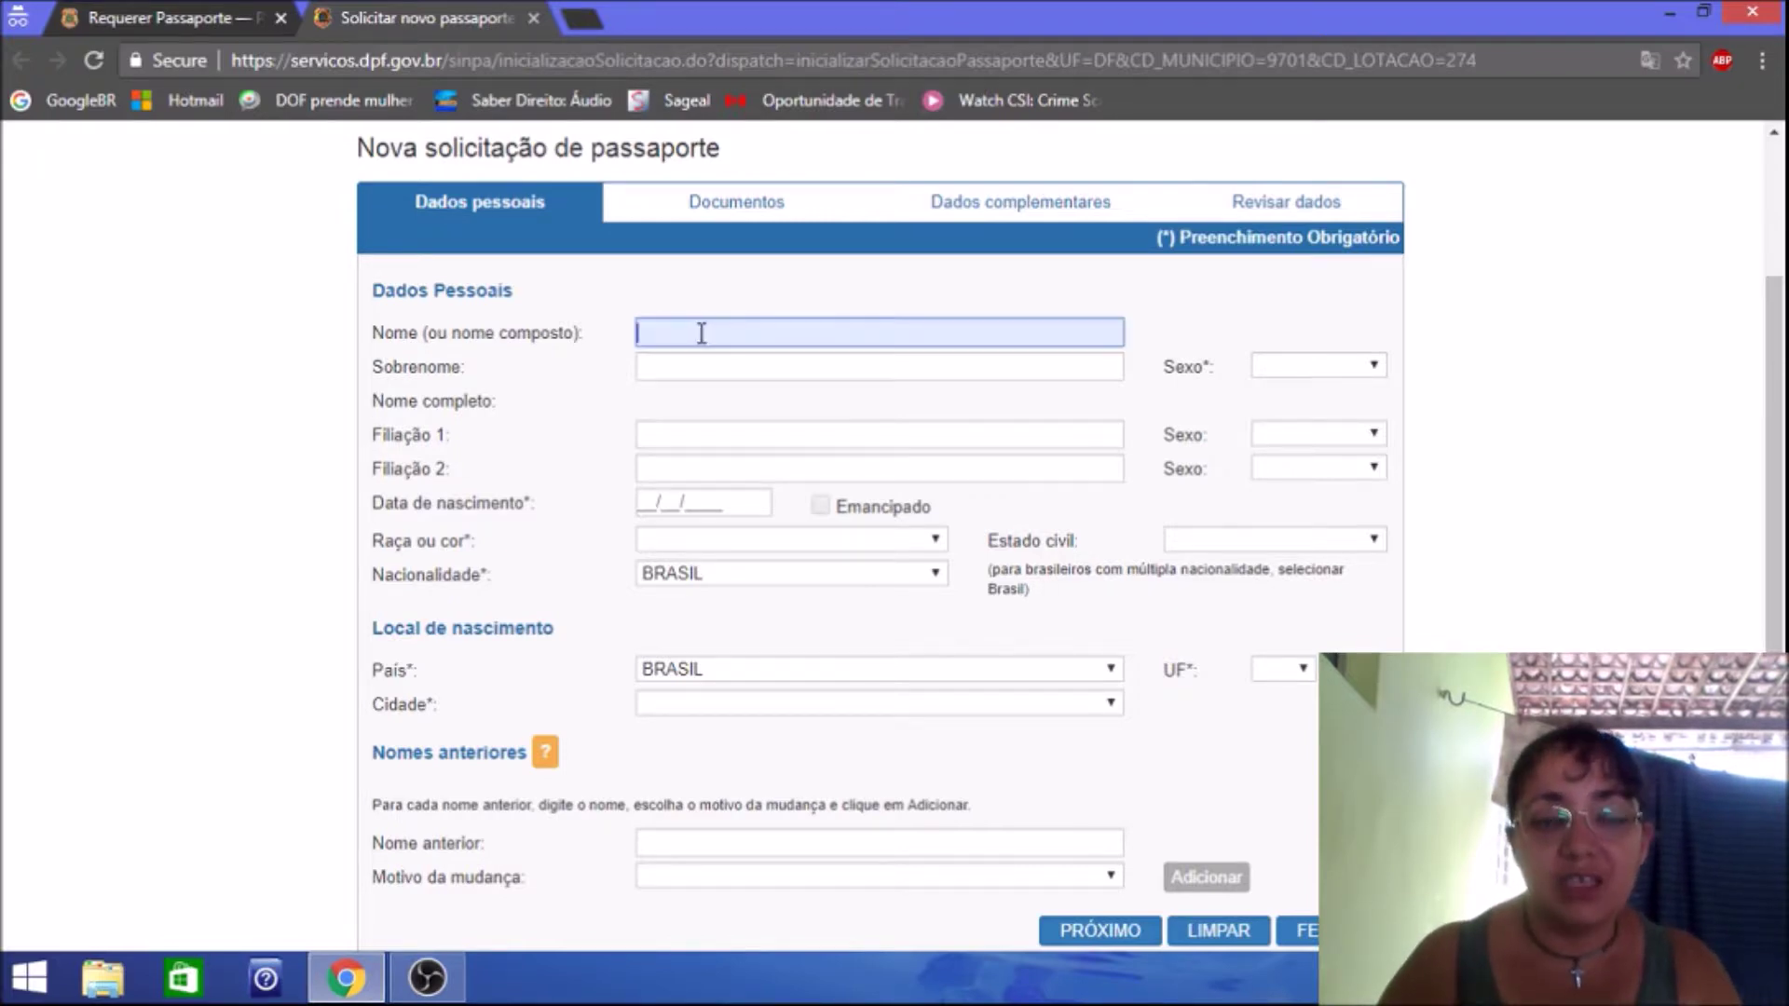
click(671, 369)
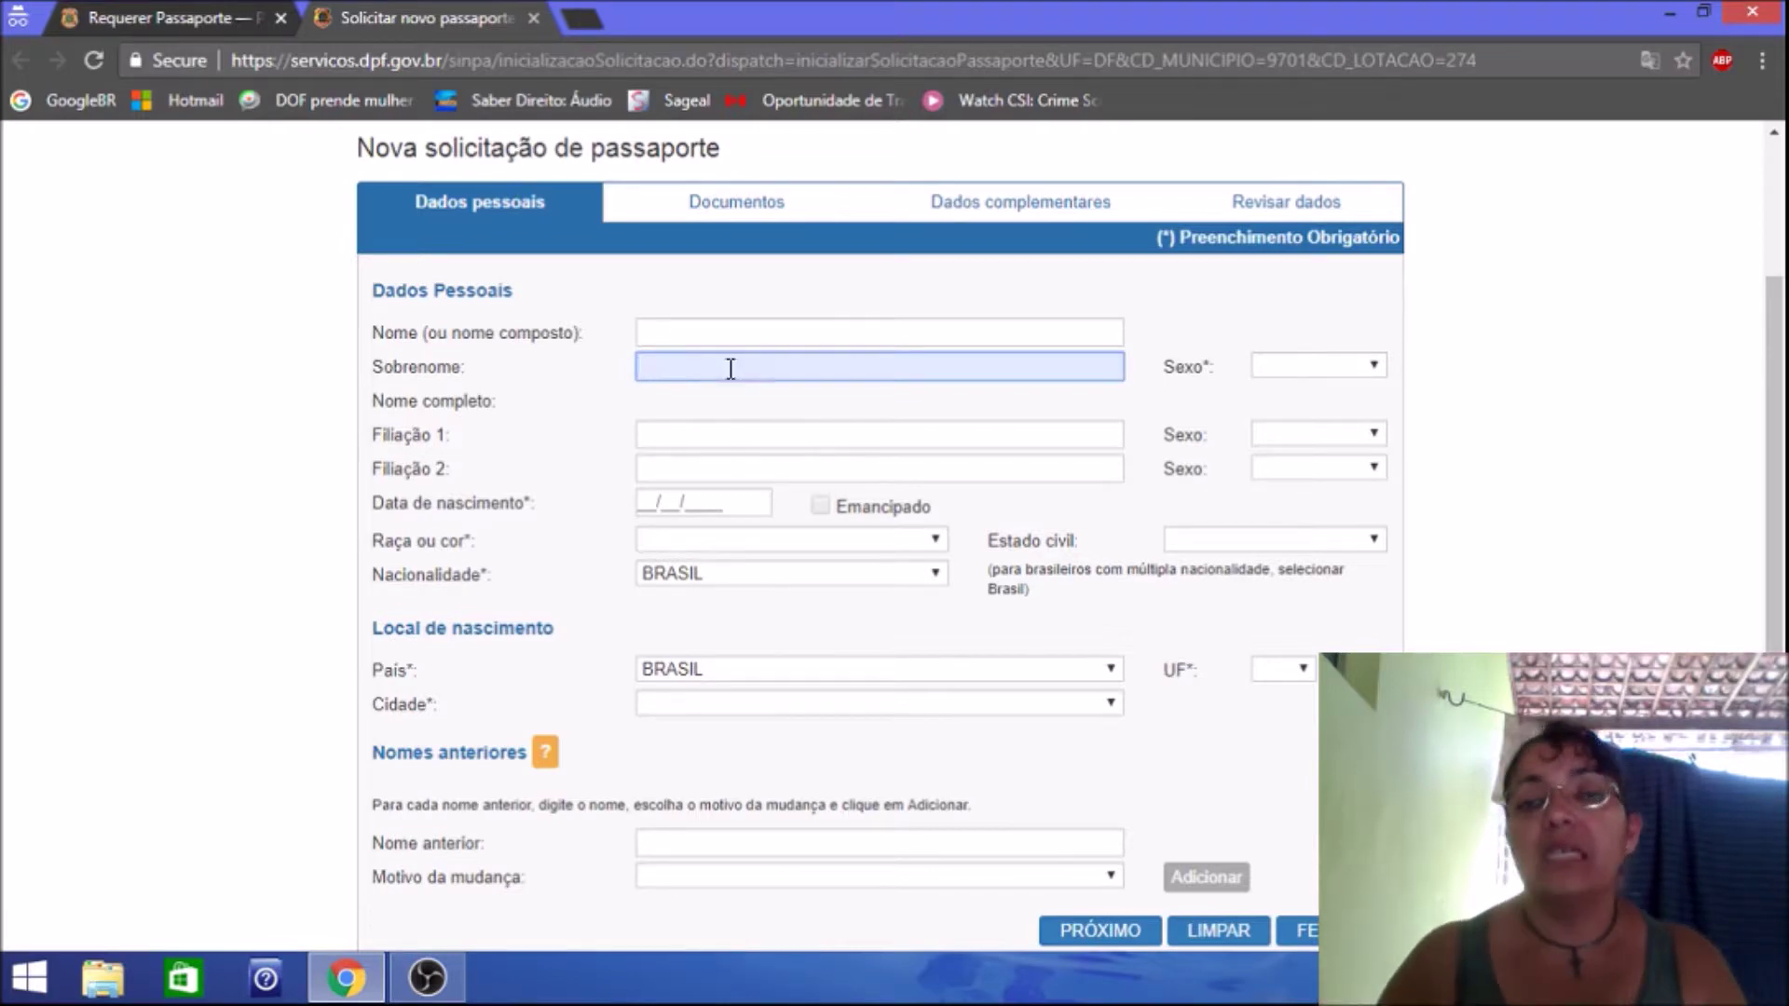
click(1343, 373)
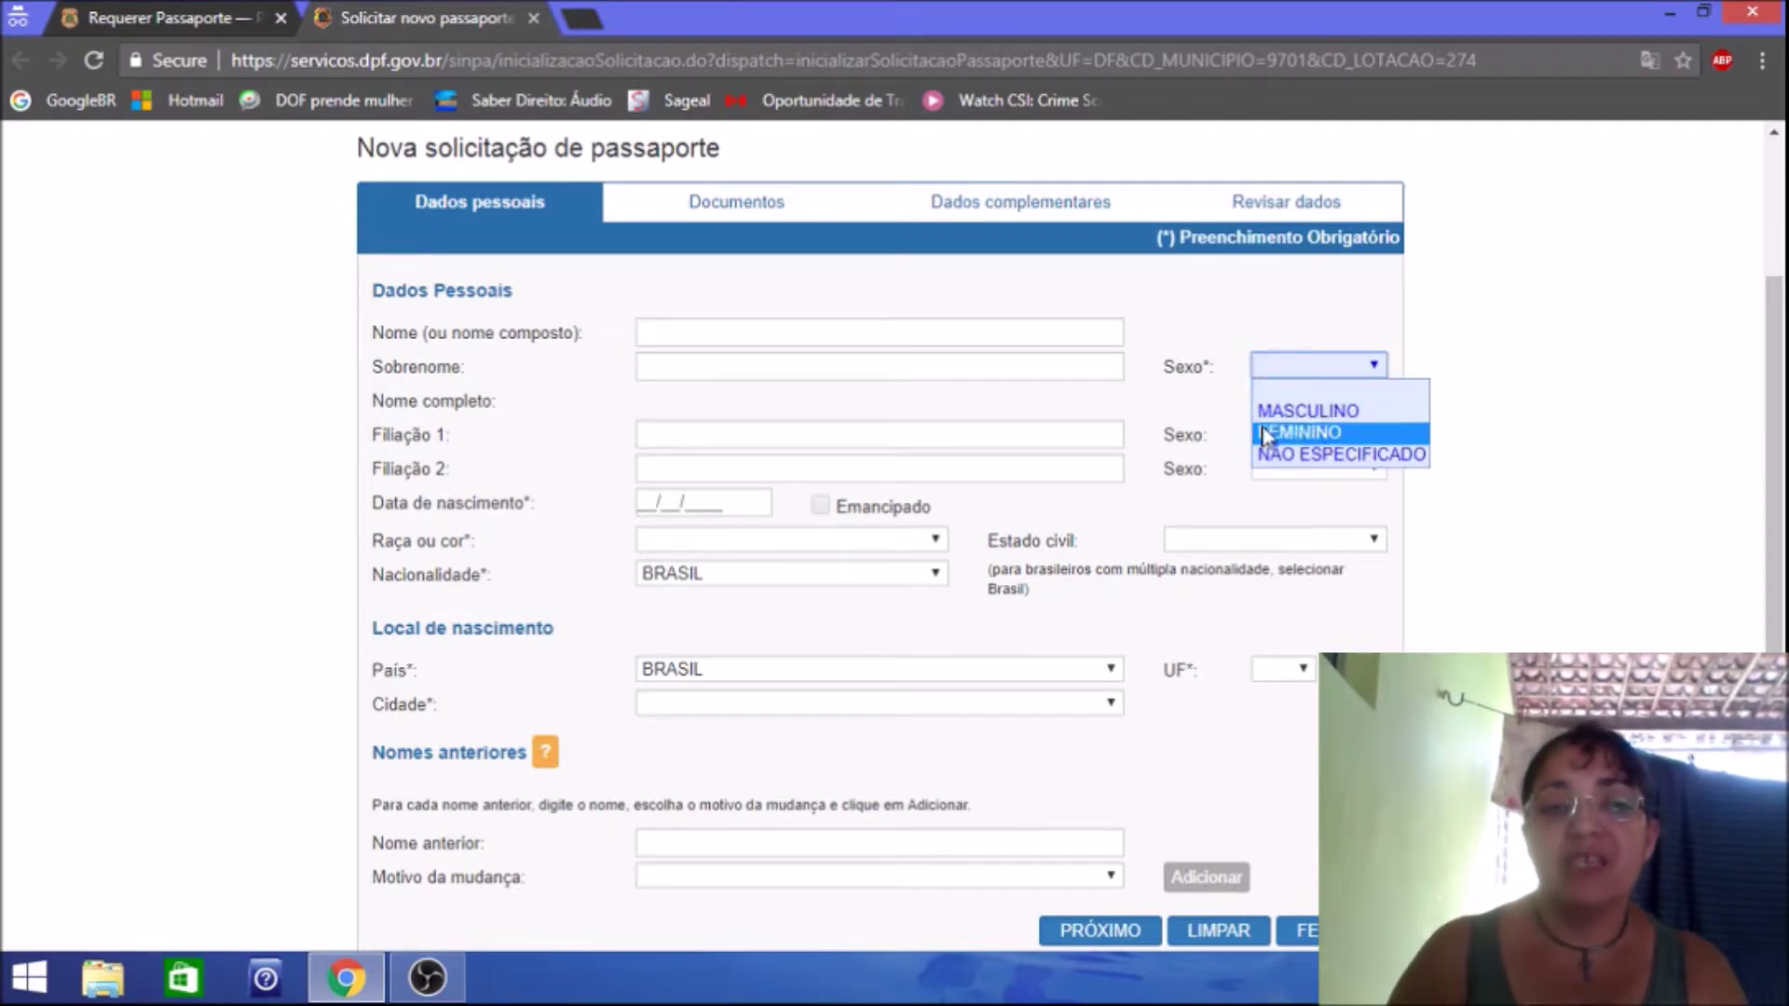
click(963, 433)
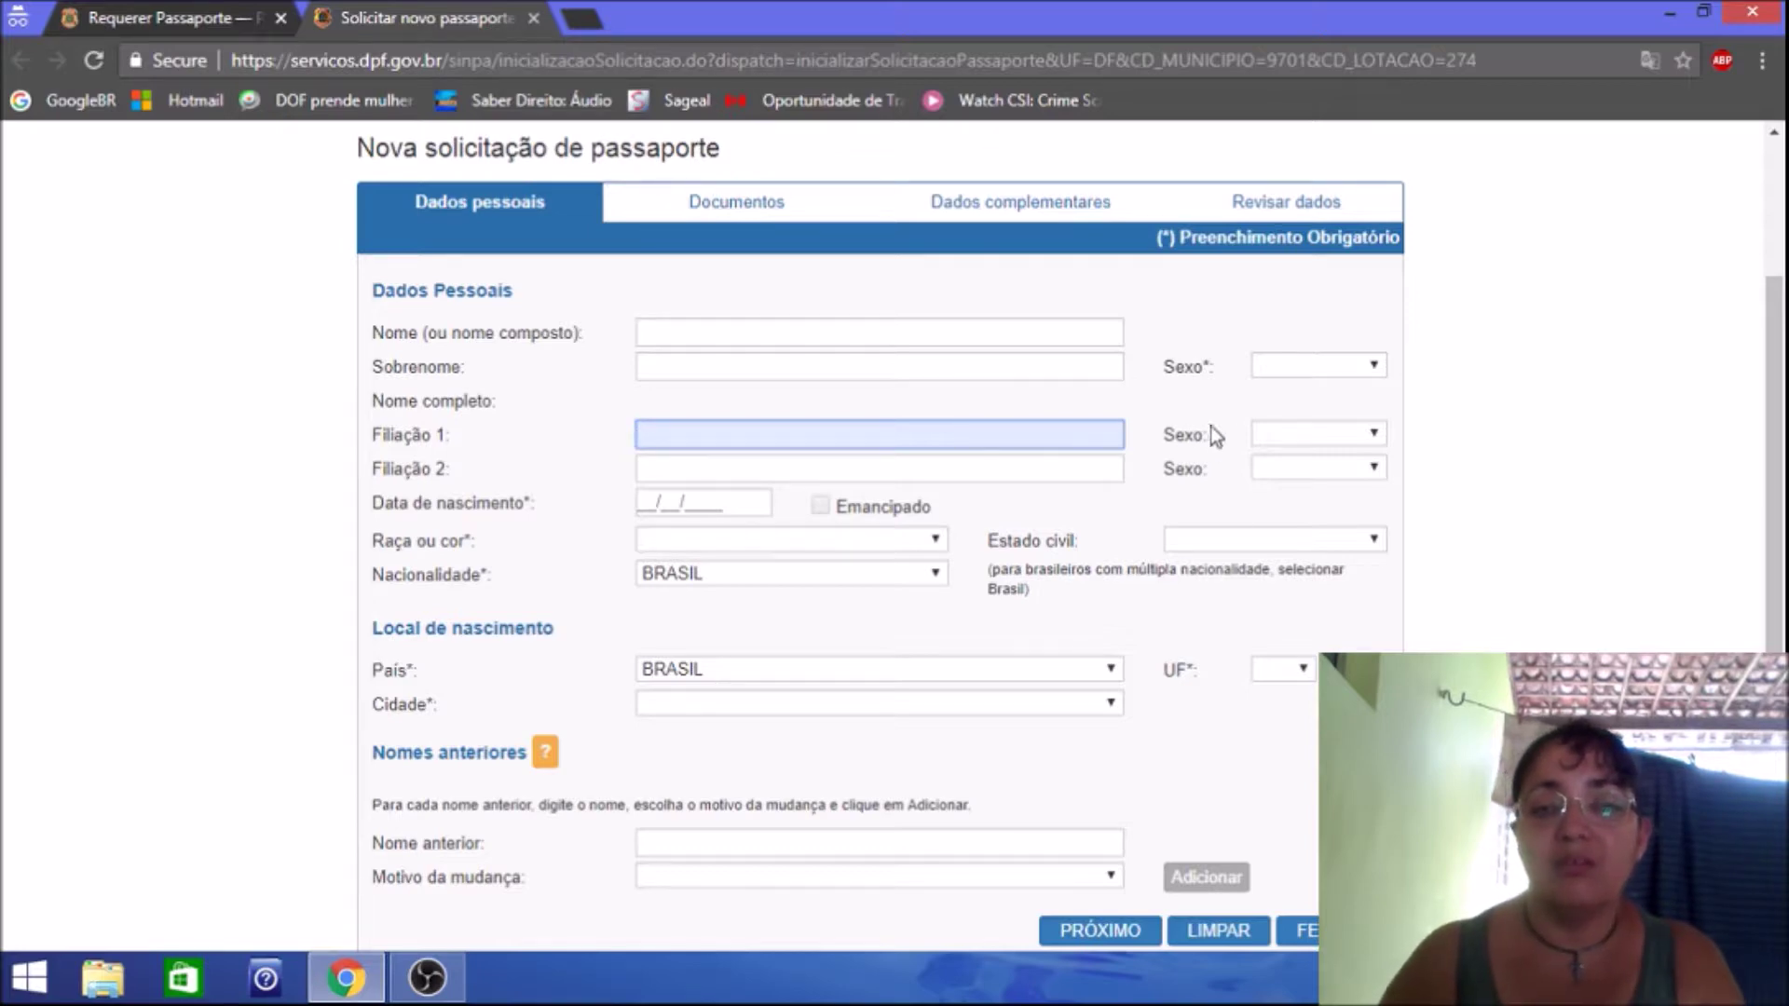
click(1309, 435)
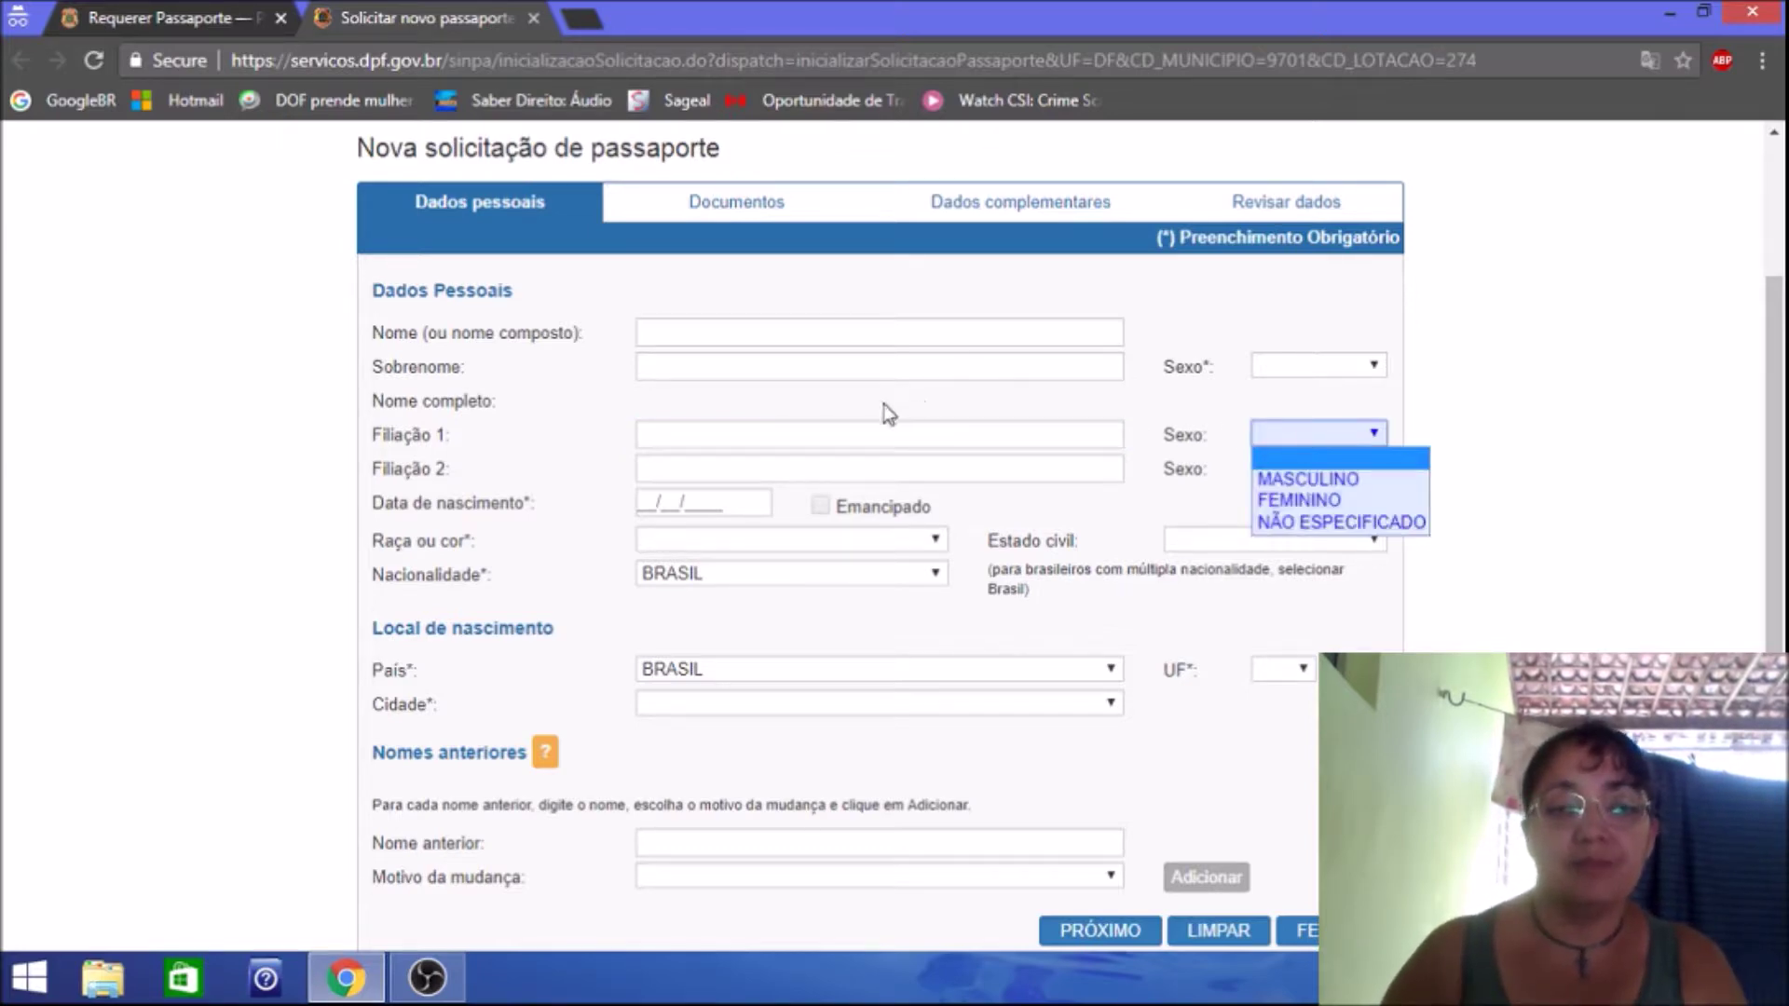
click(817, 463)
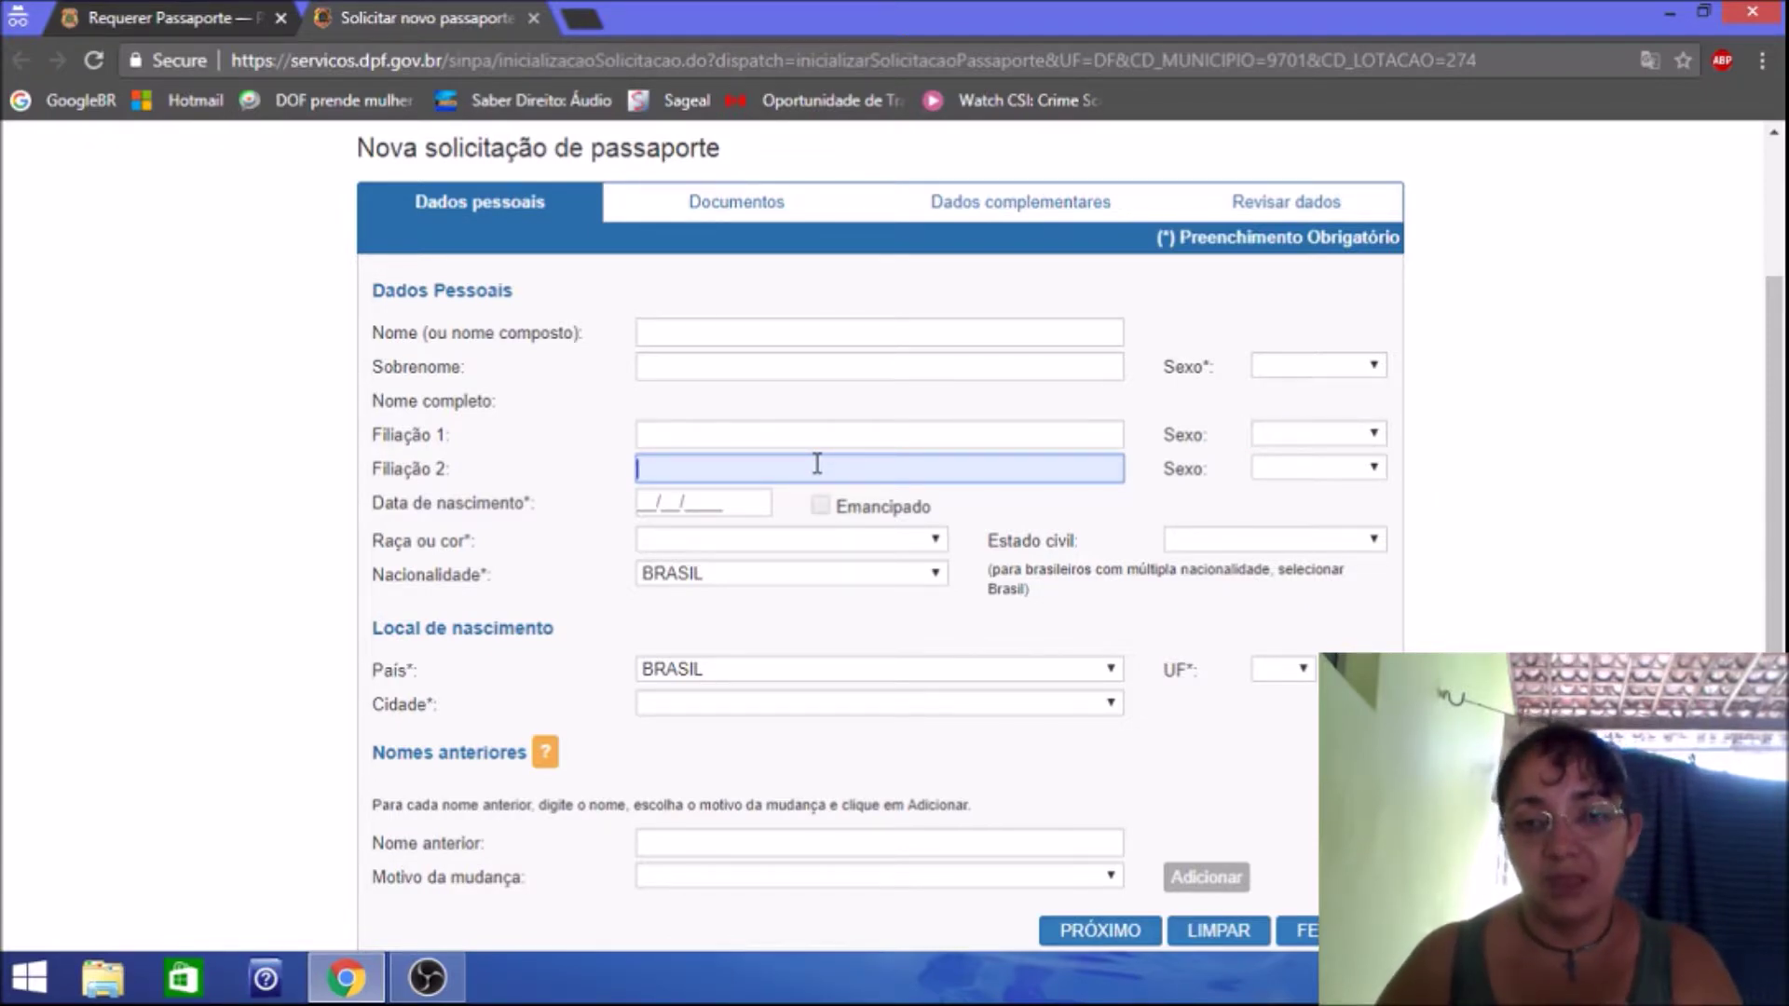
click(890, 444)
click(885, 466)
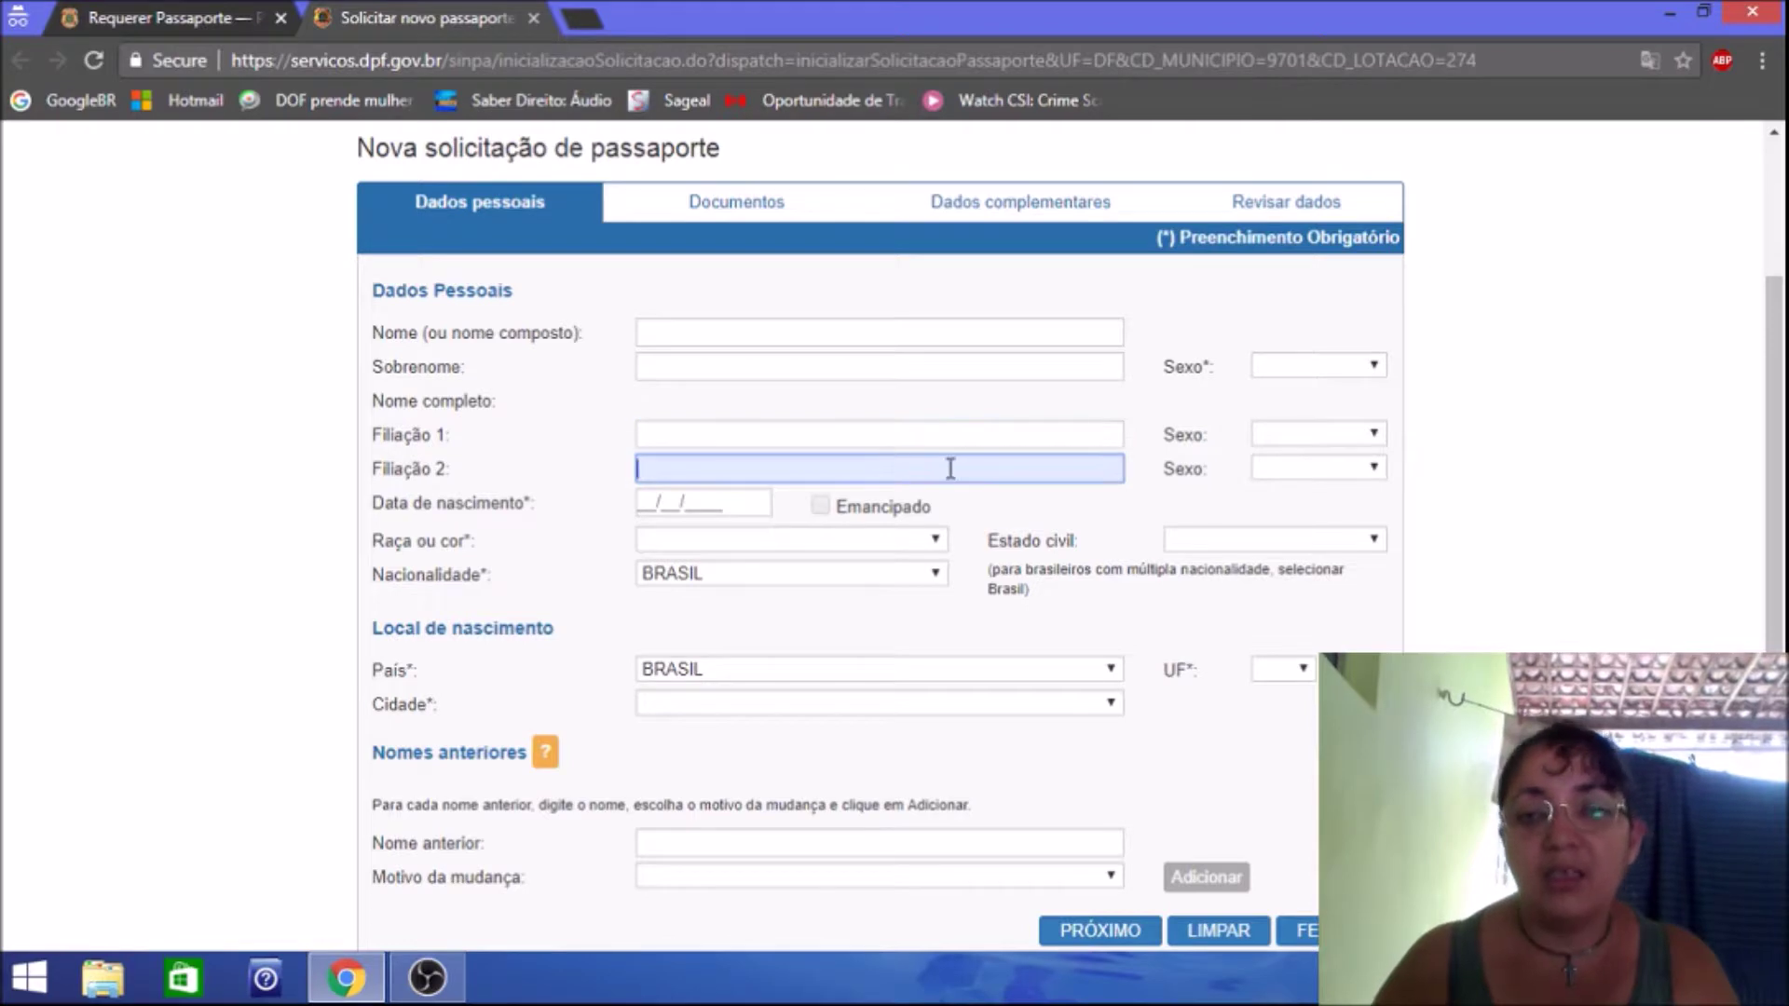
click(1366, 431)
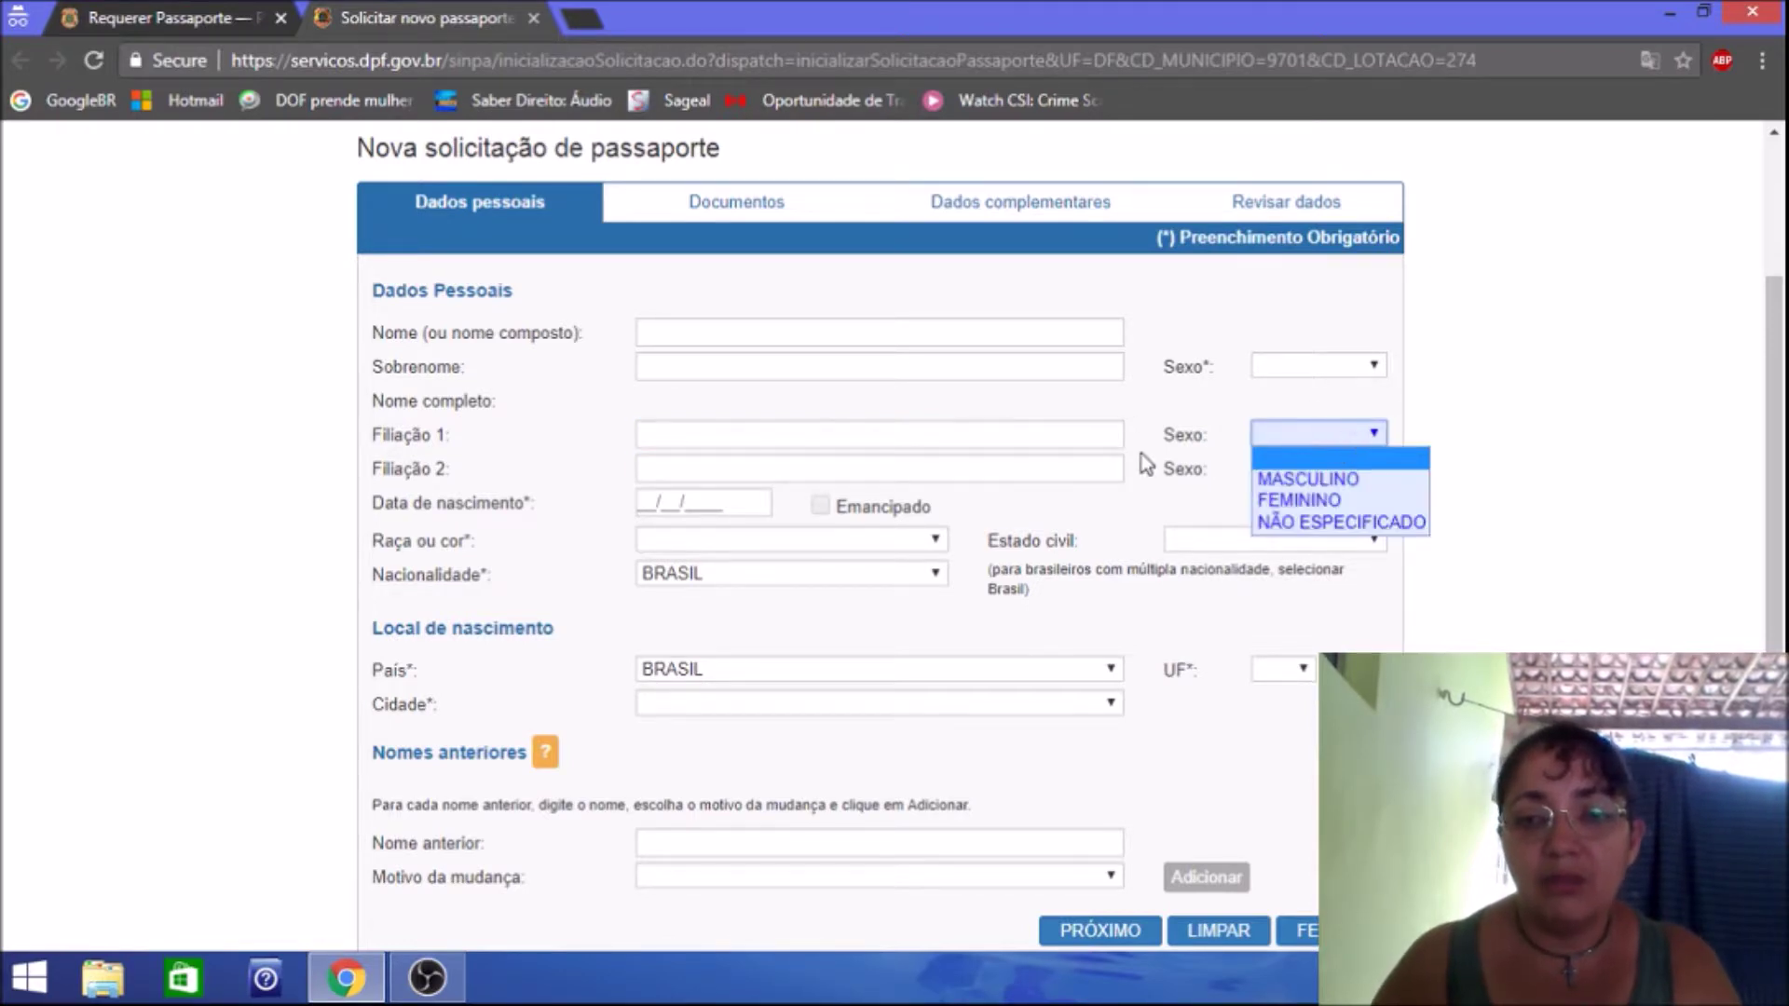
click(1012, 403)
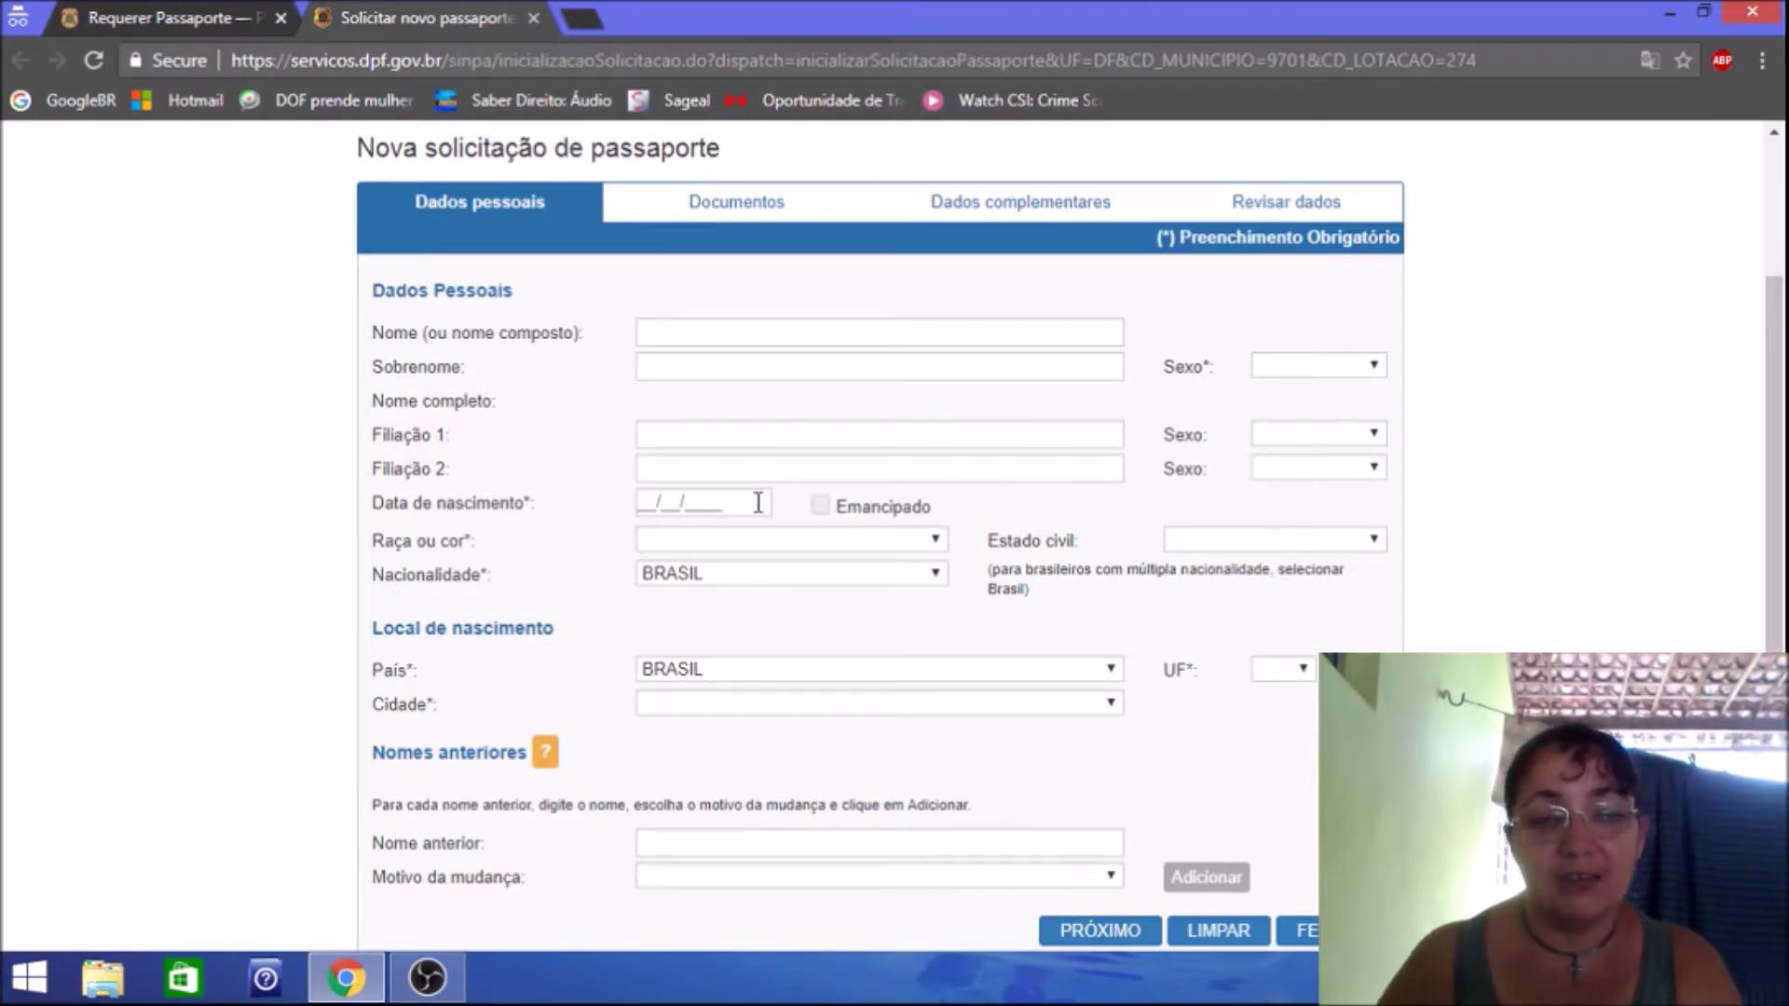
Examine the date of birth field, the options for race and marital status, and the birthplace country and UF fields.
mouse_move(660, 508)
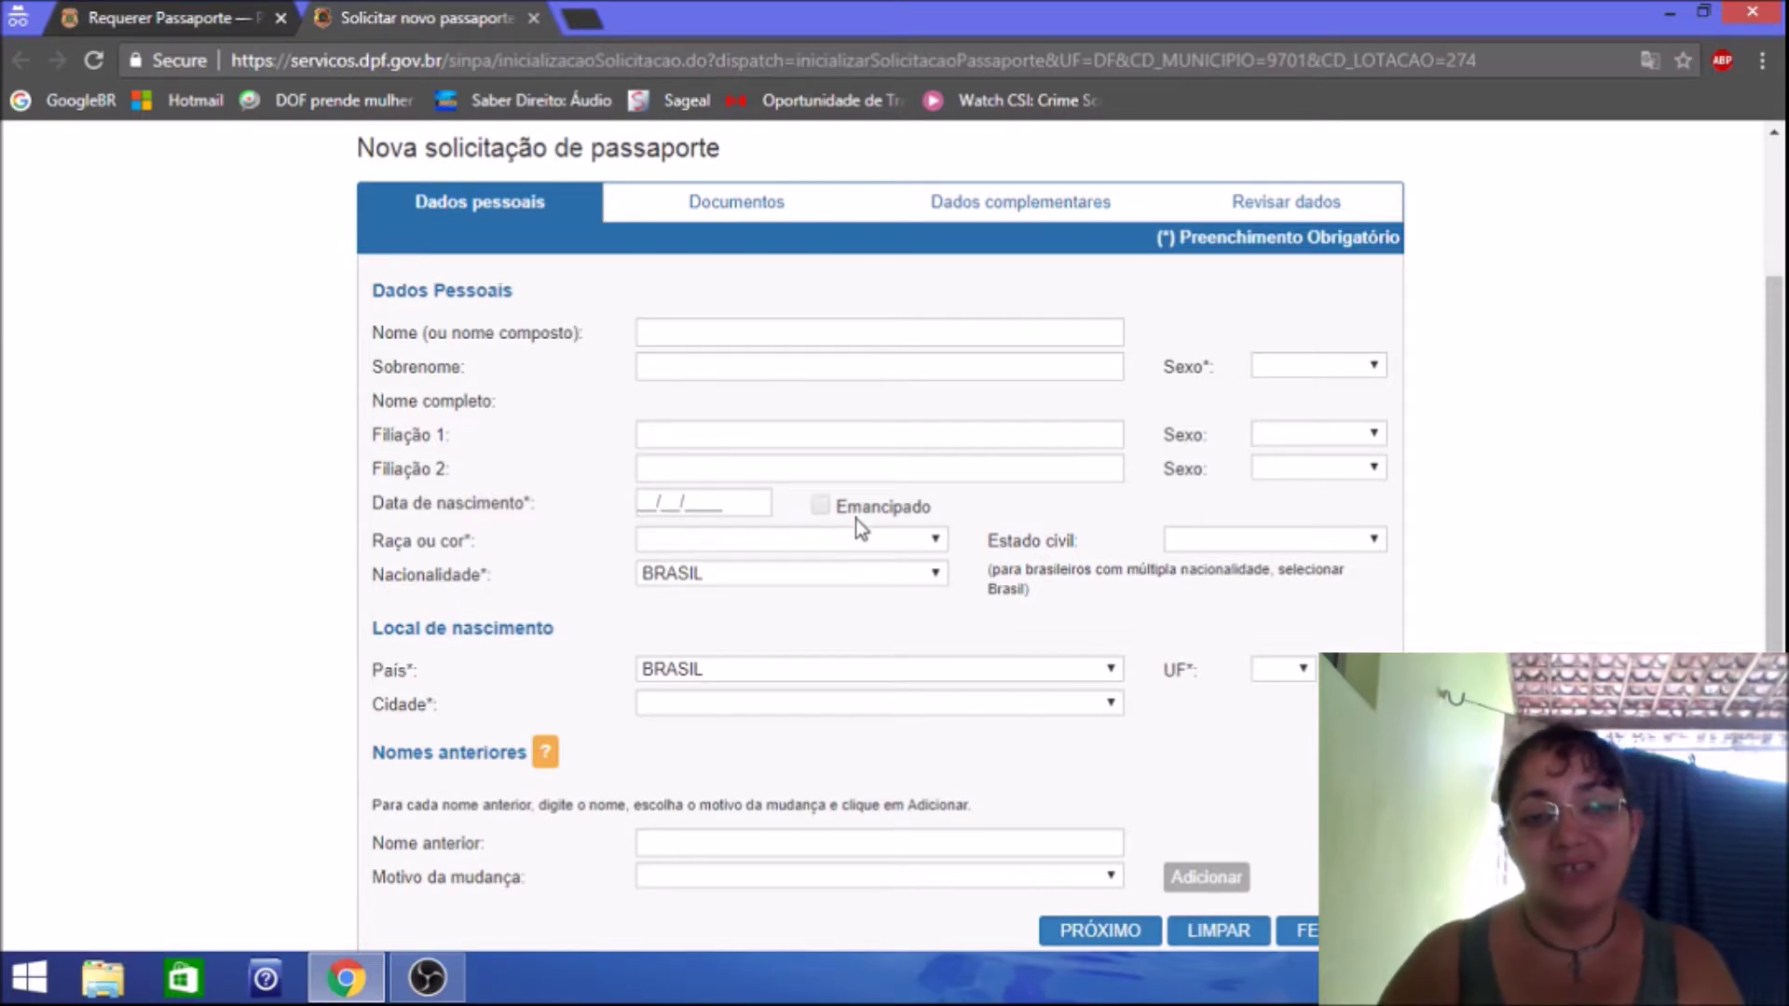
click(937, 544)
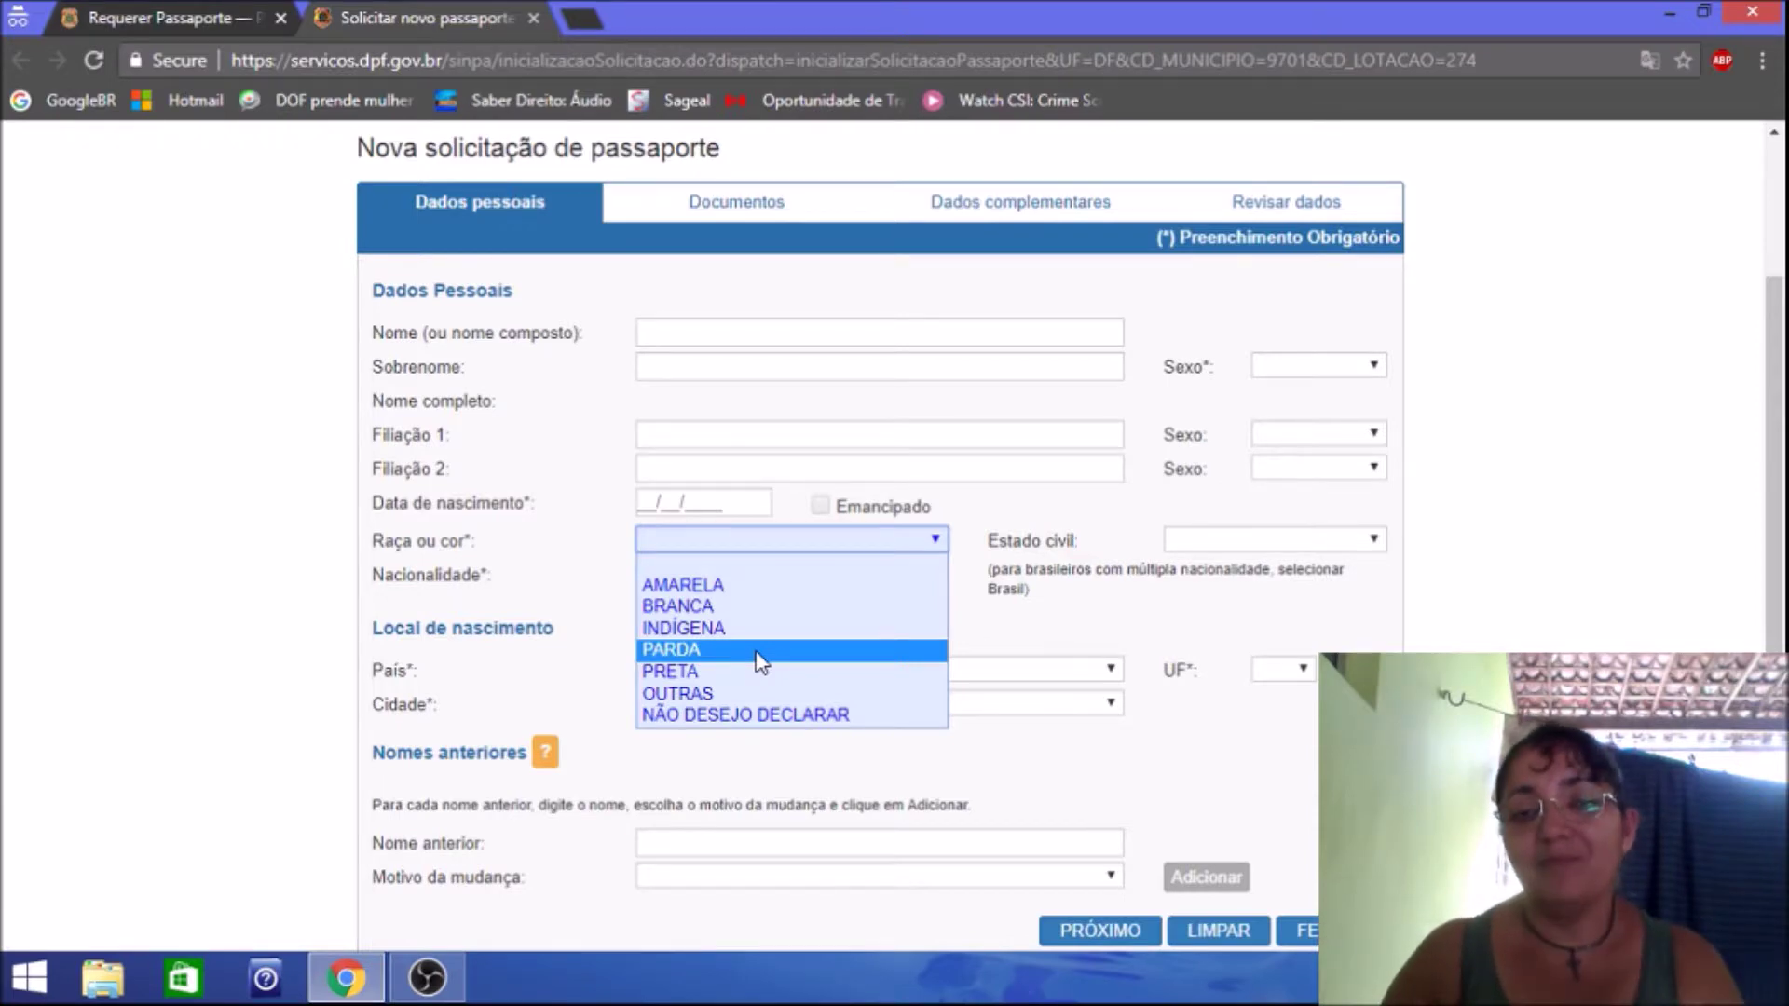
click(1159, 510)
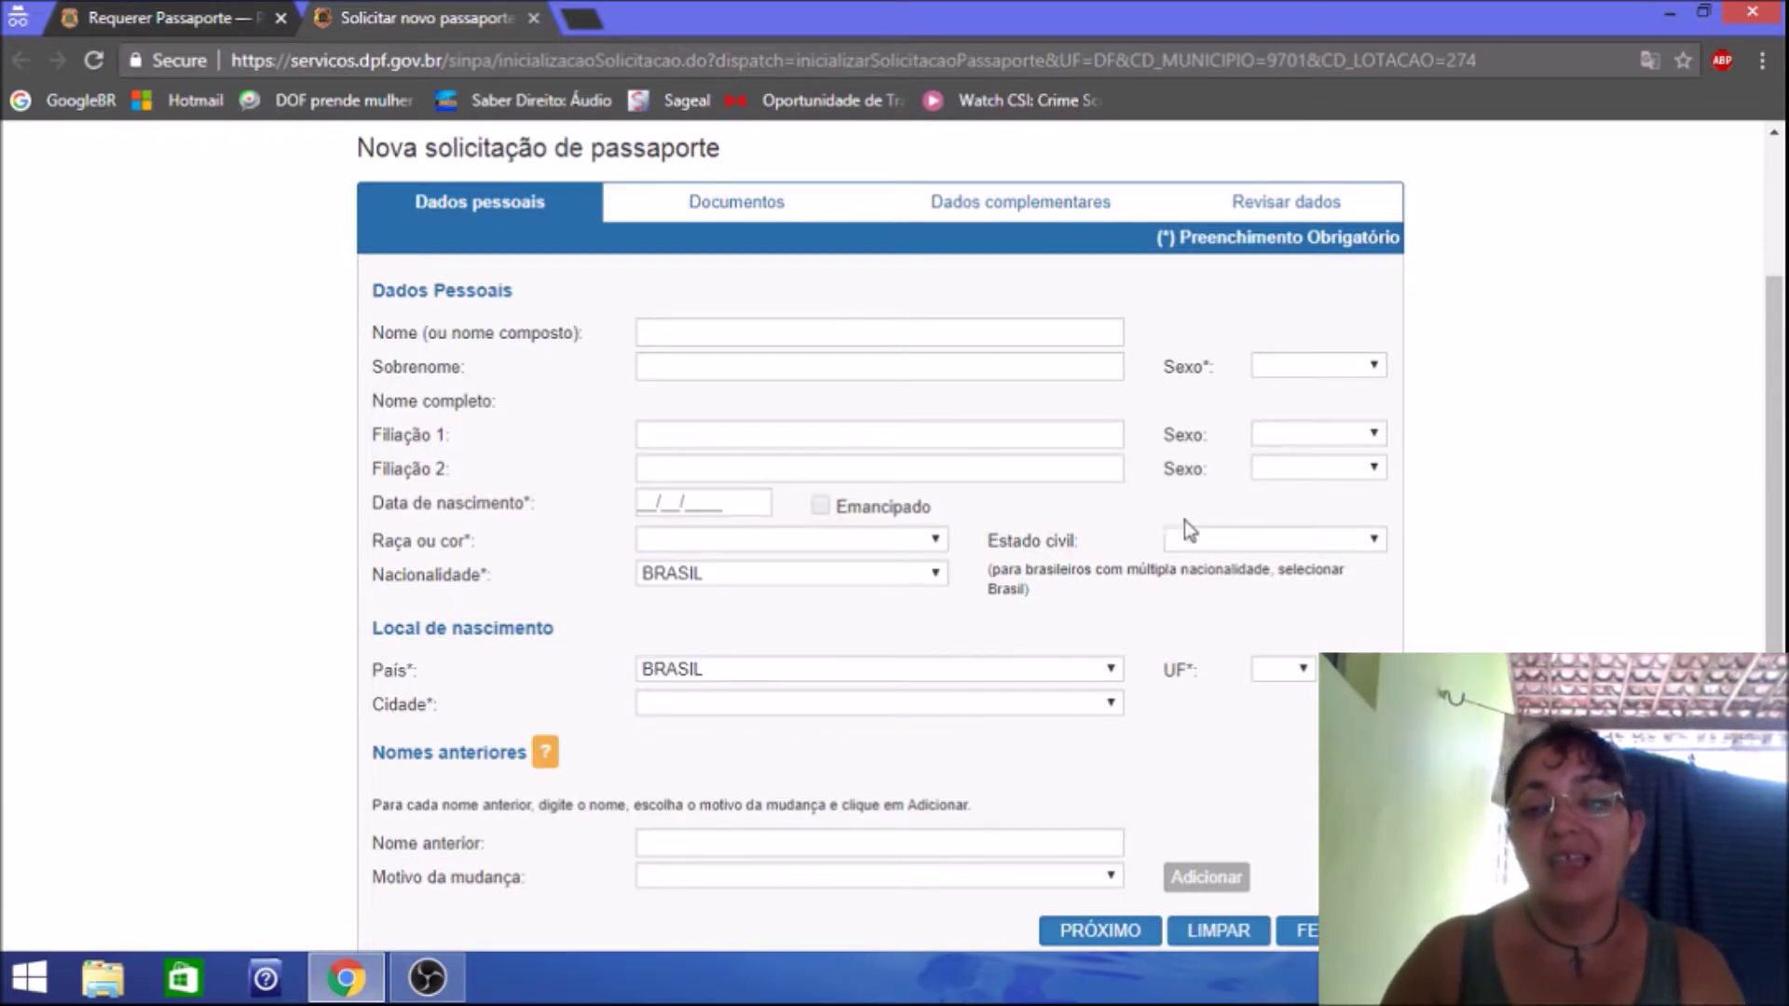
click(1312, 539)
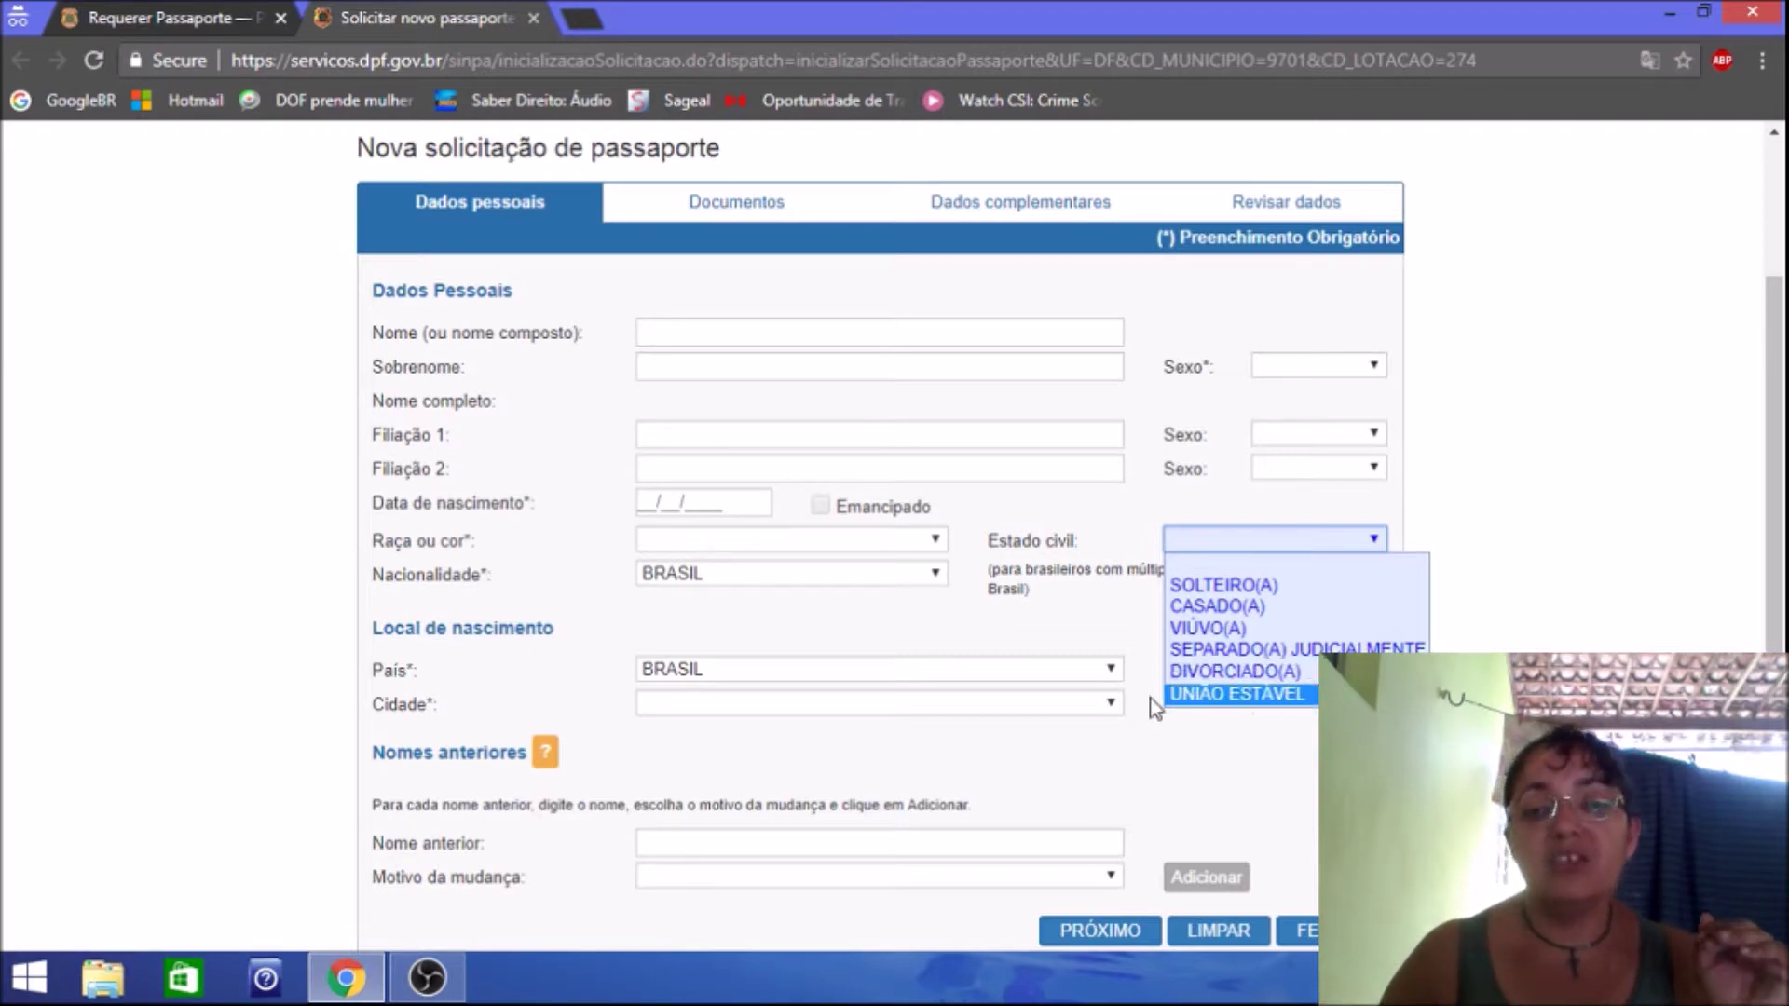
click(1065, 635)
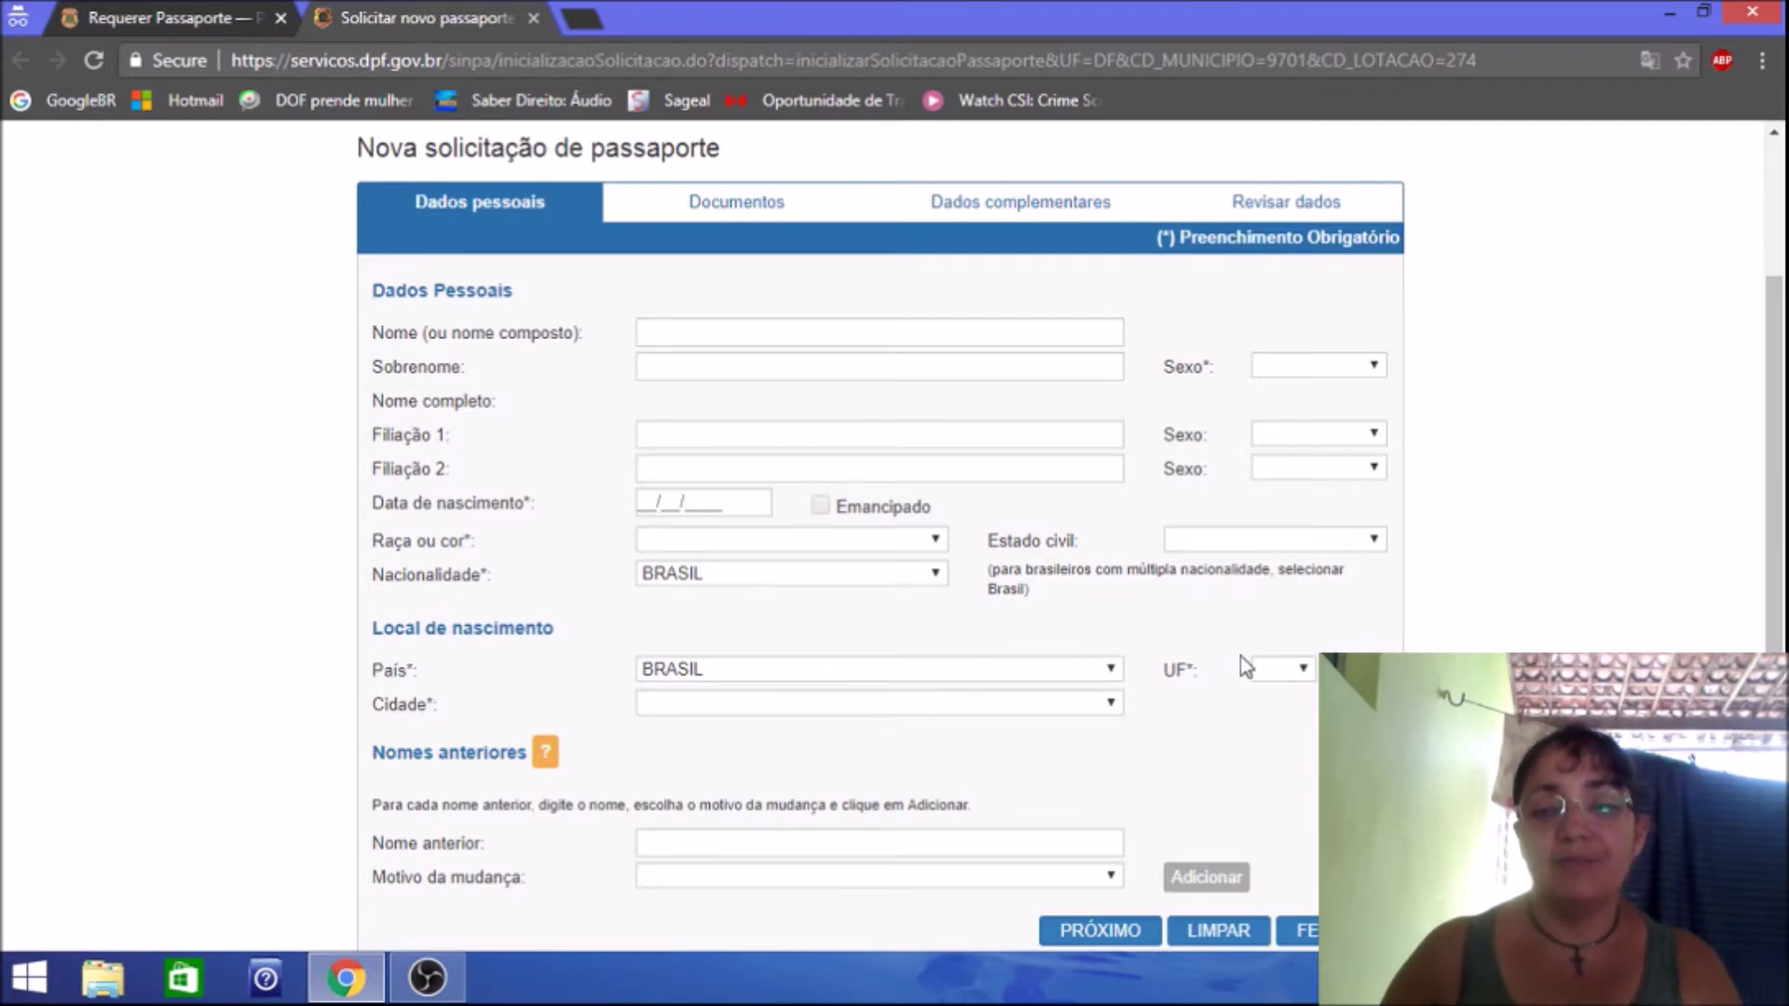
click(1089, 673)
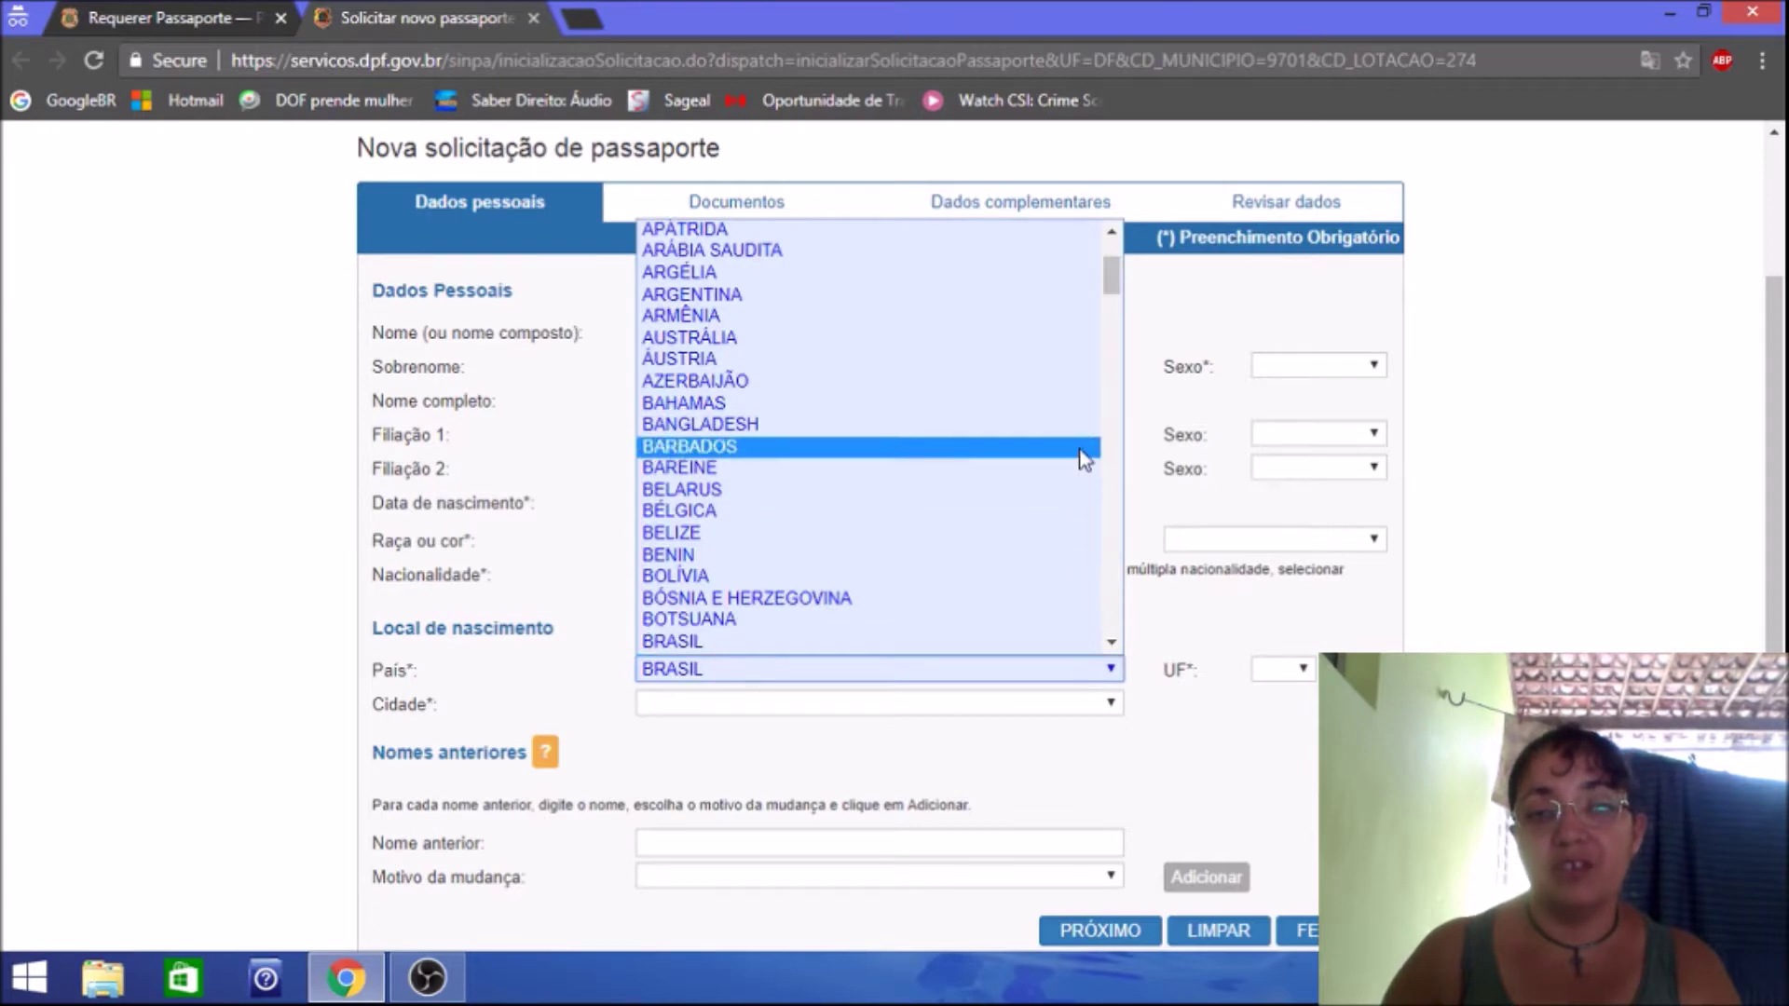
drag(1109, 285, 1083, 224)
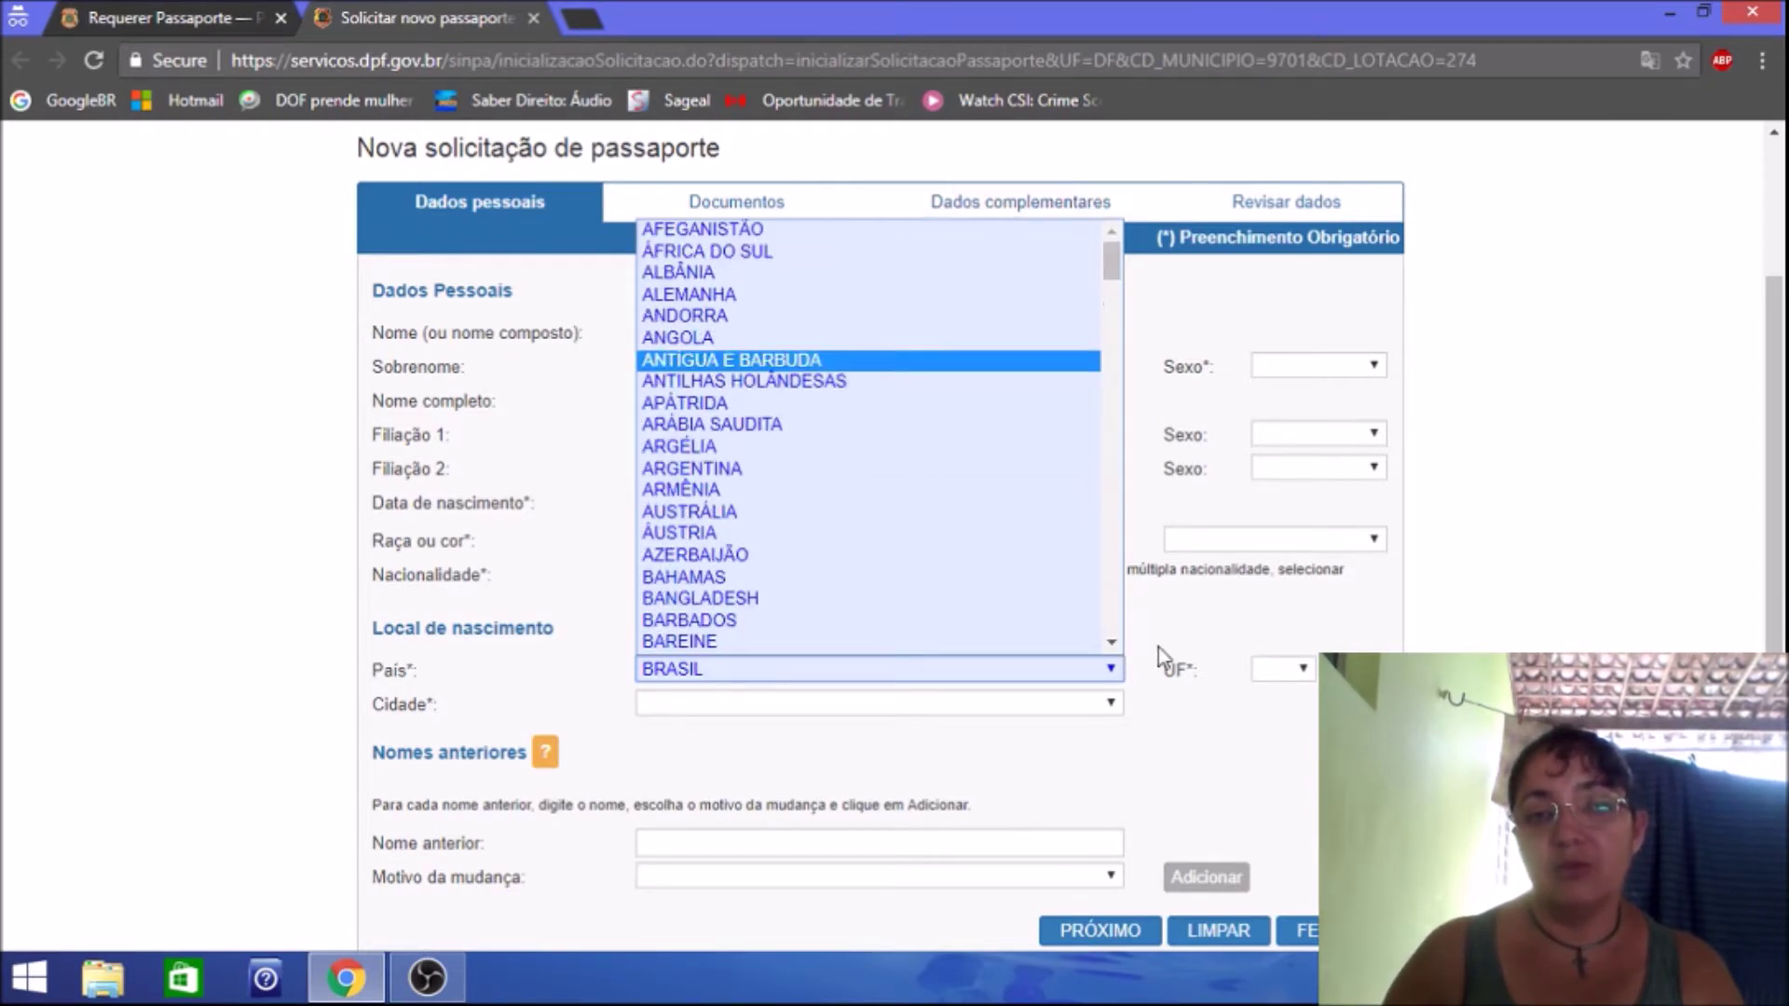
key(Escape)
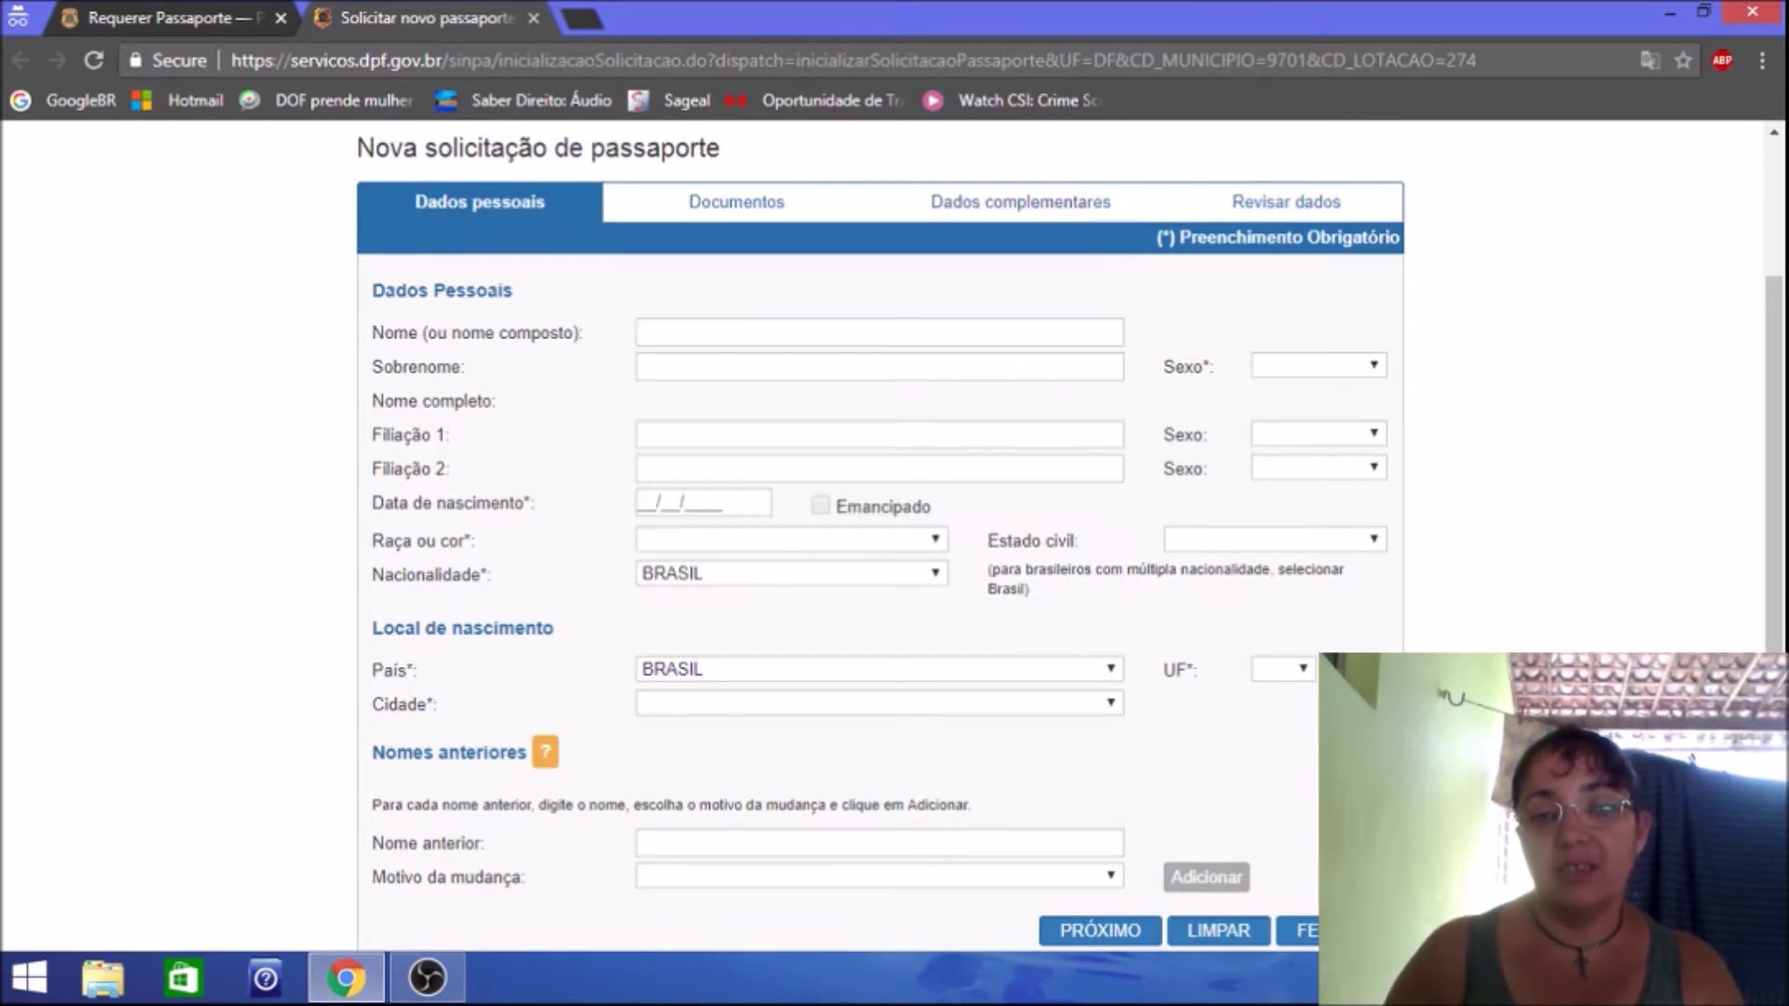
click(1302, 671)
click(1302, 671)
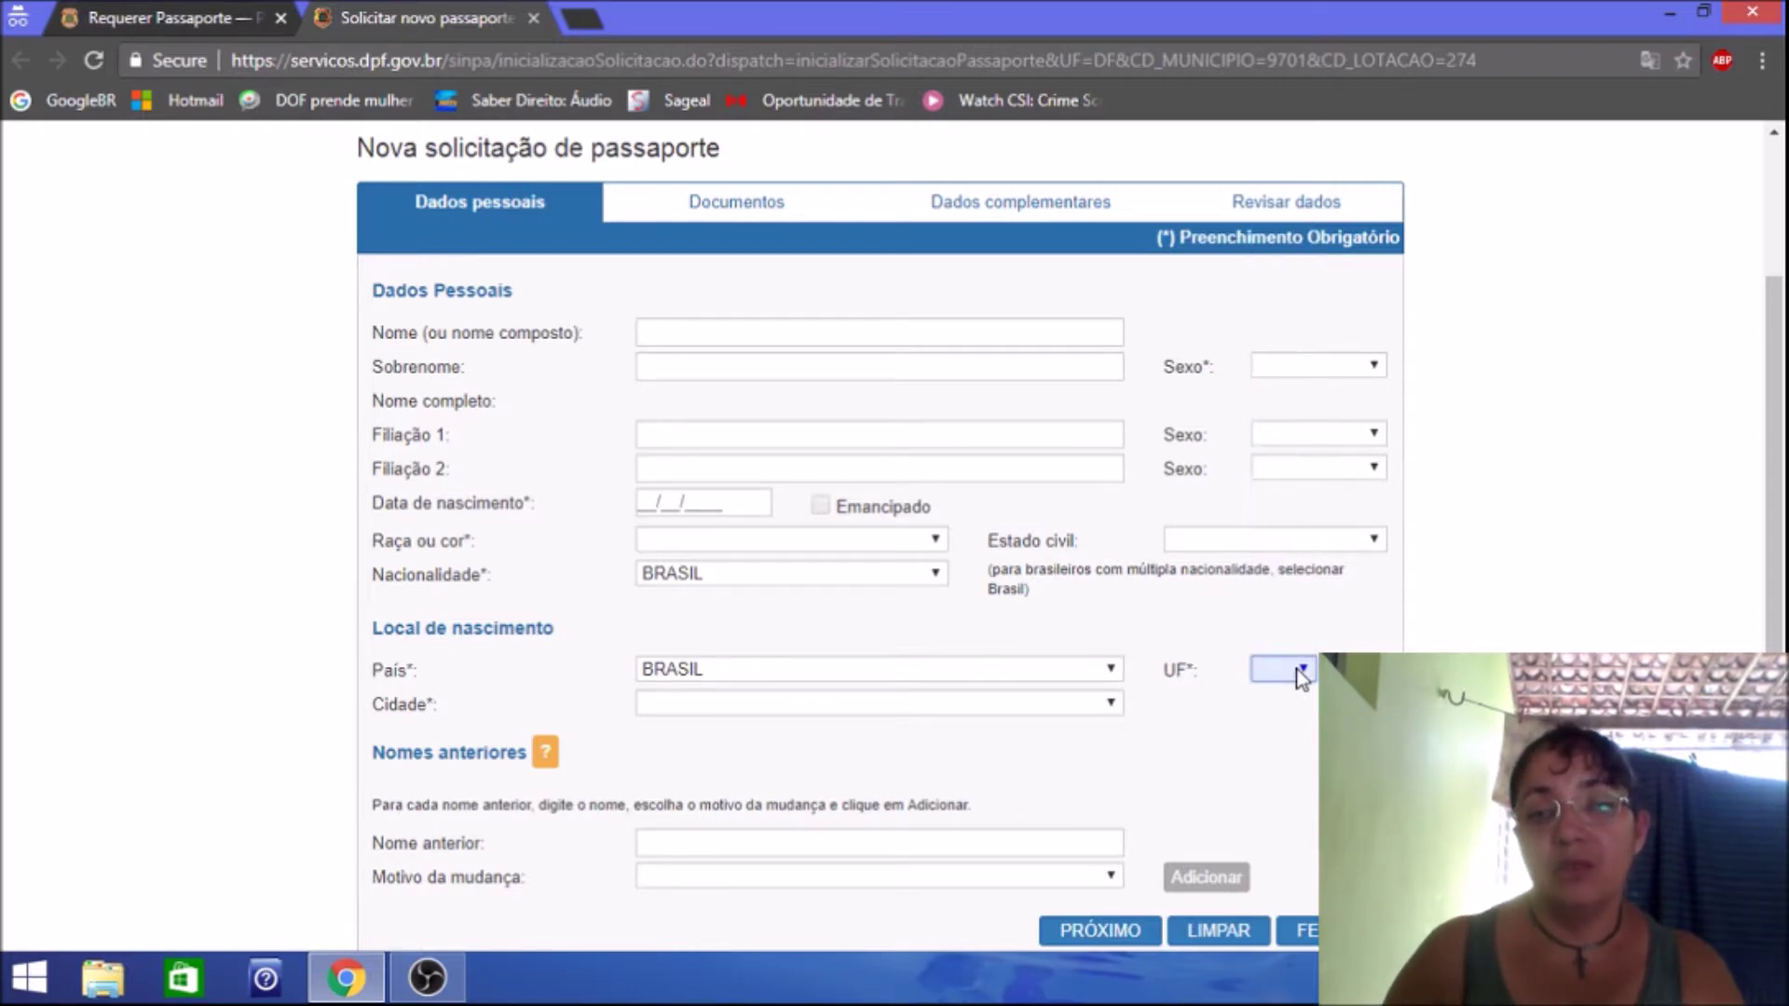
Set the country under Local de nascimento to CANADÁ and go to the Nome da cidade field.
click(1003, 673)
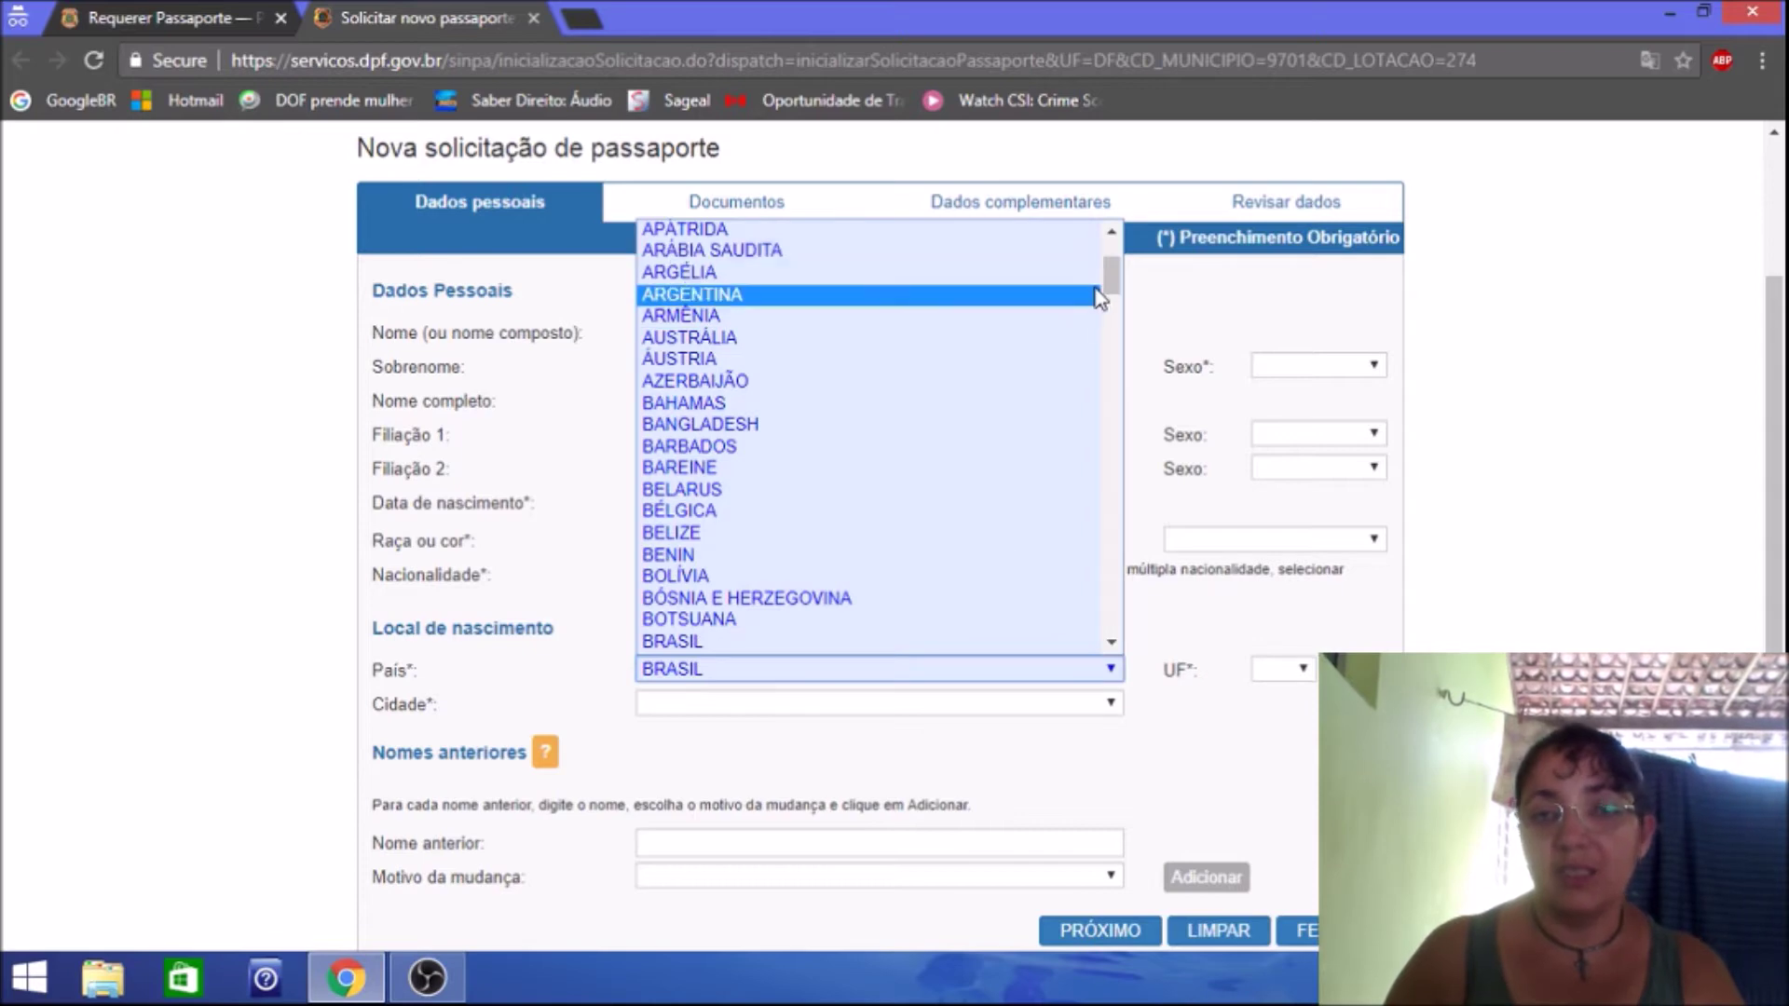
drag(1112, 273, 1112, 302)
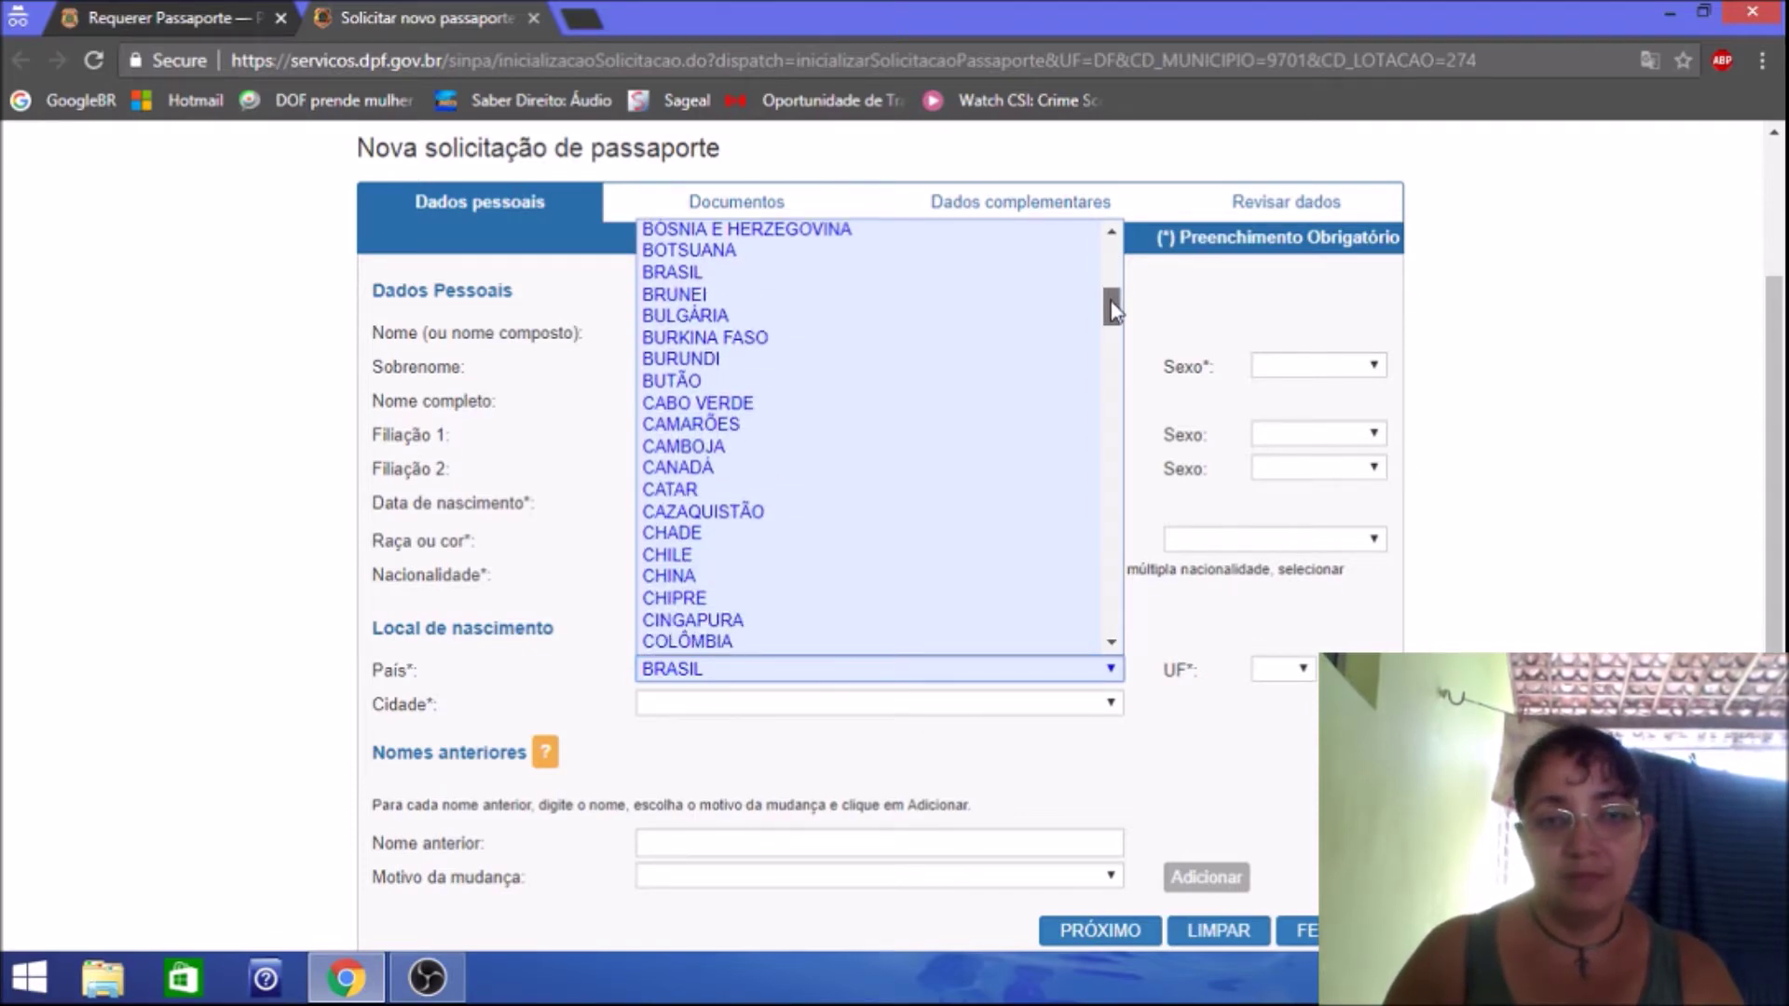
click(687, 468)
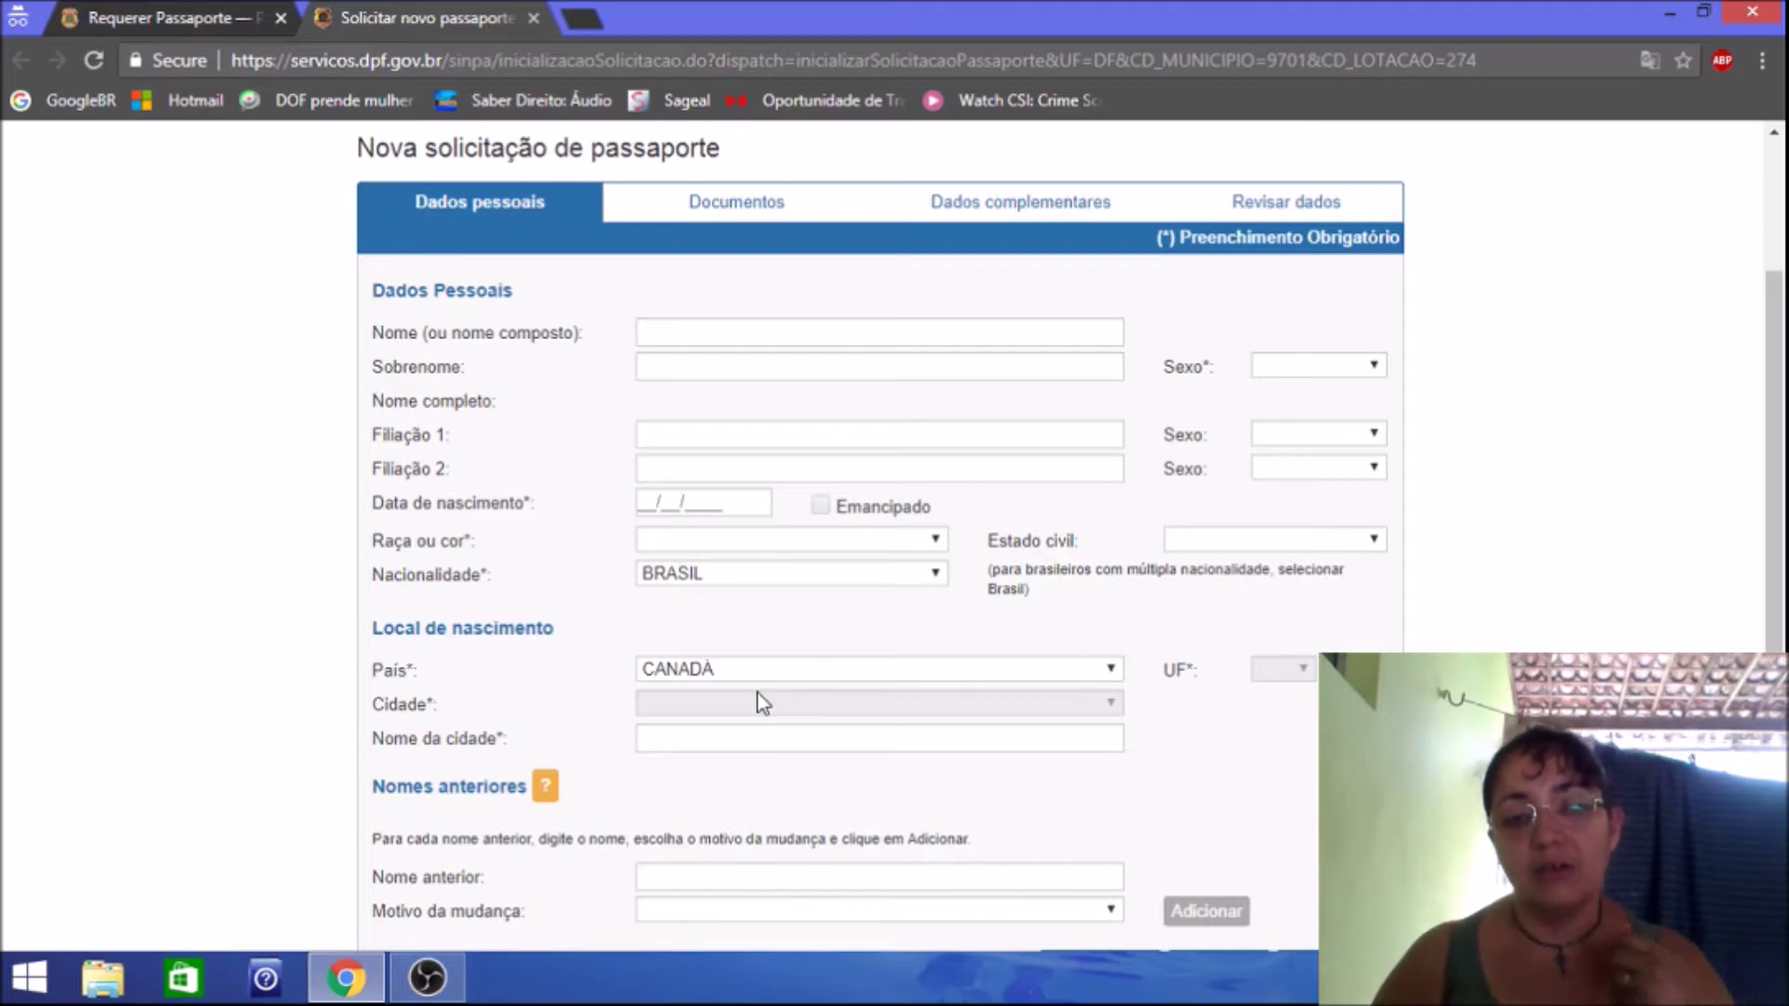
click(788, 738)
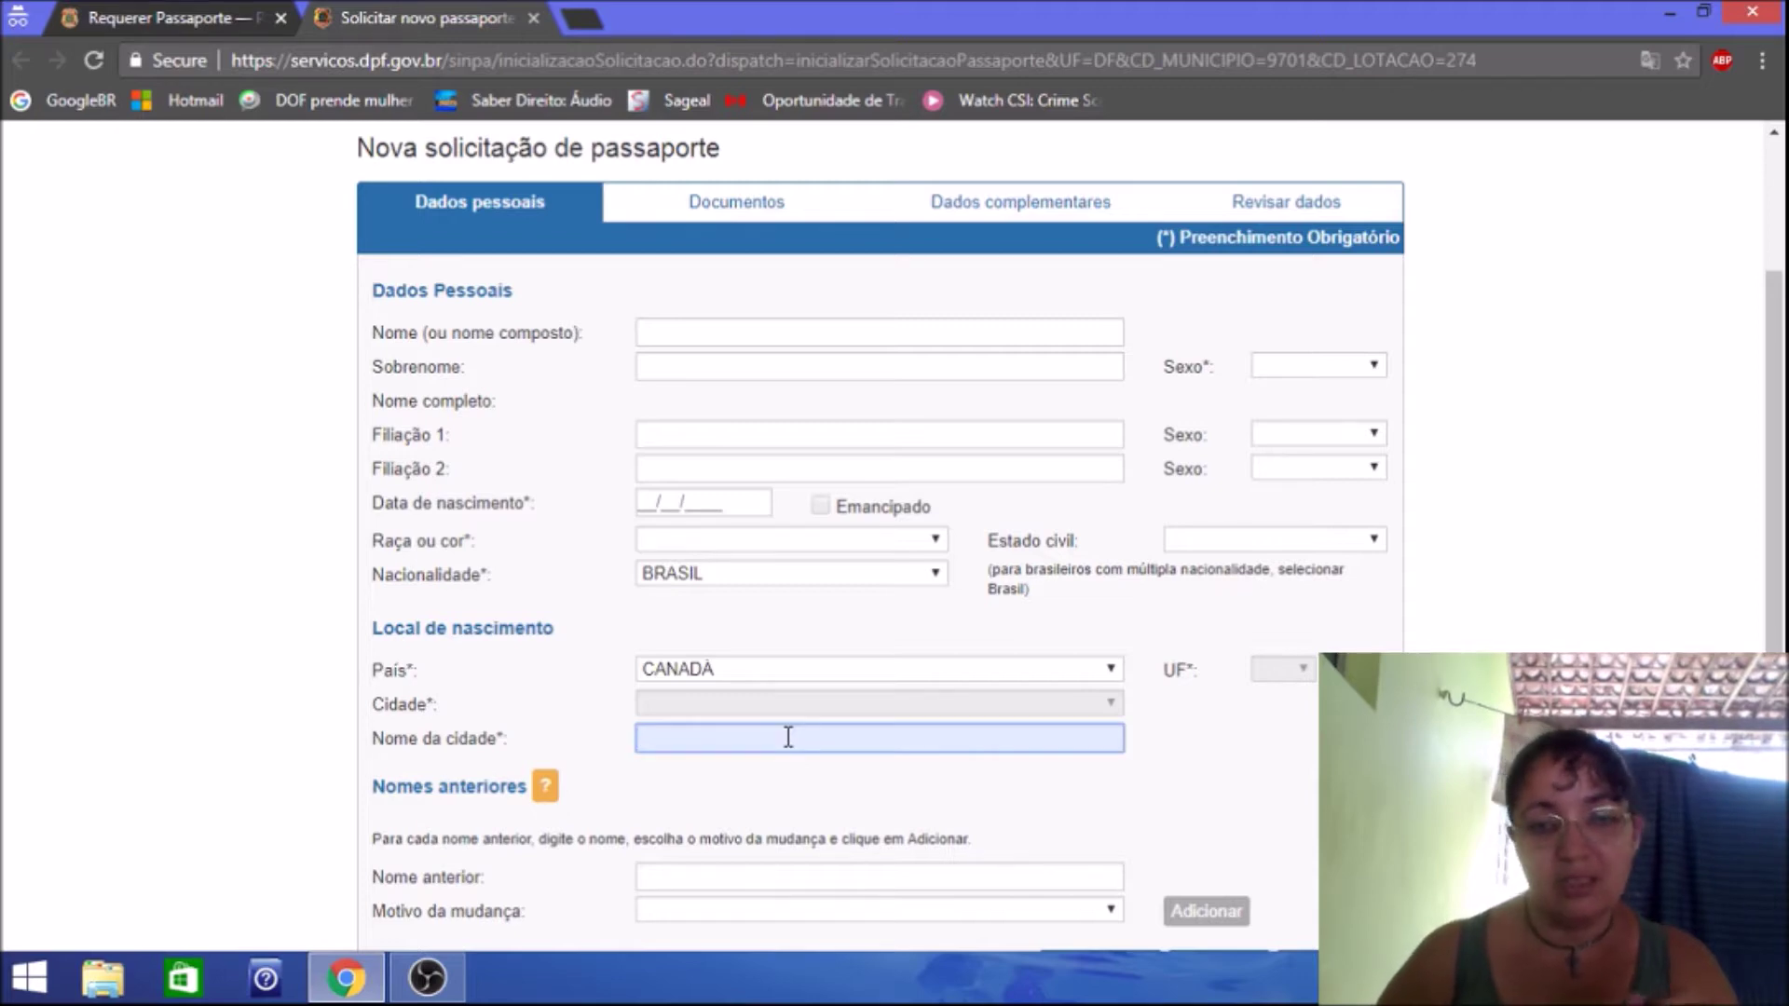
Set the place of birth under Local de nascimento to country BRASIL, UF AL and city MACEIÓ.
click(1010, 666)
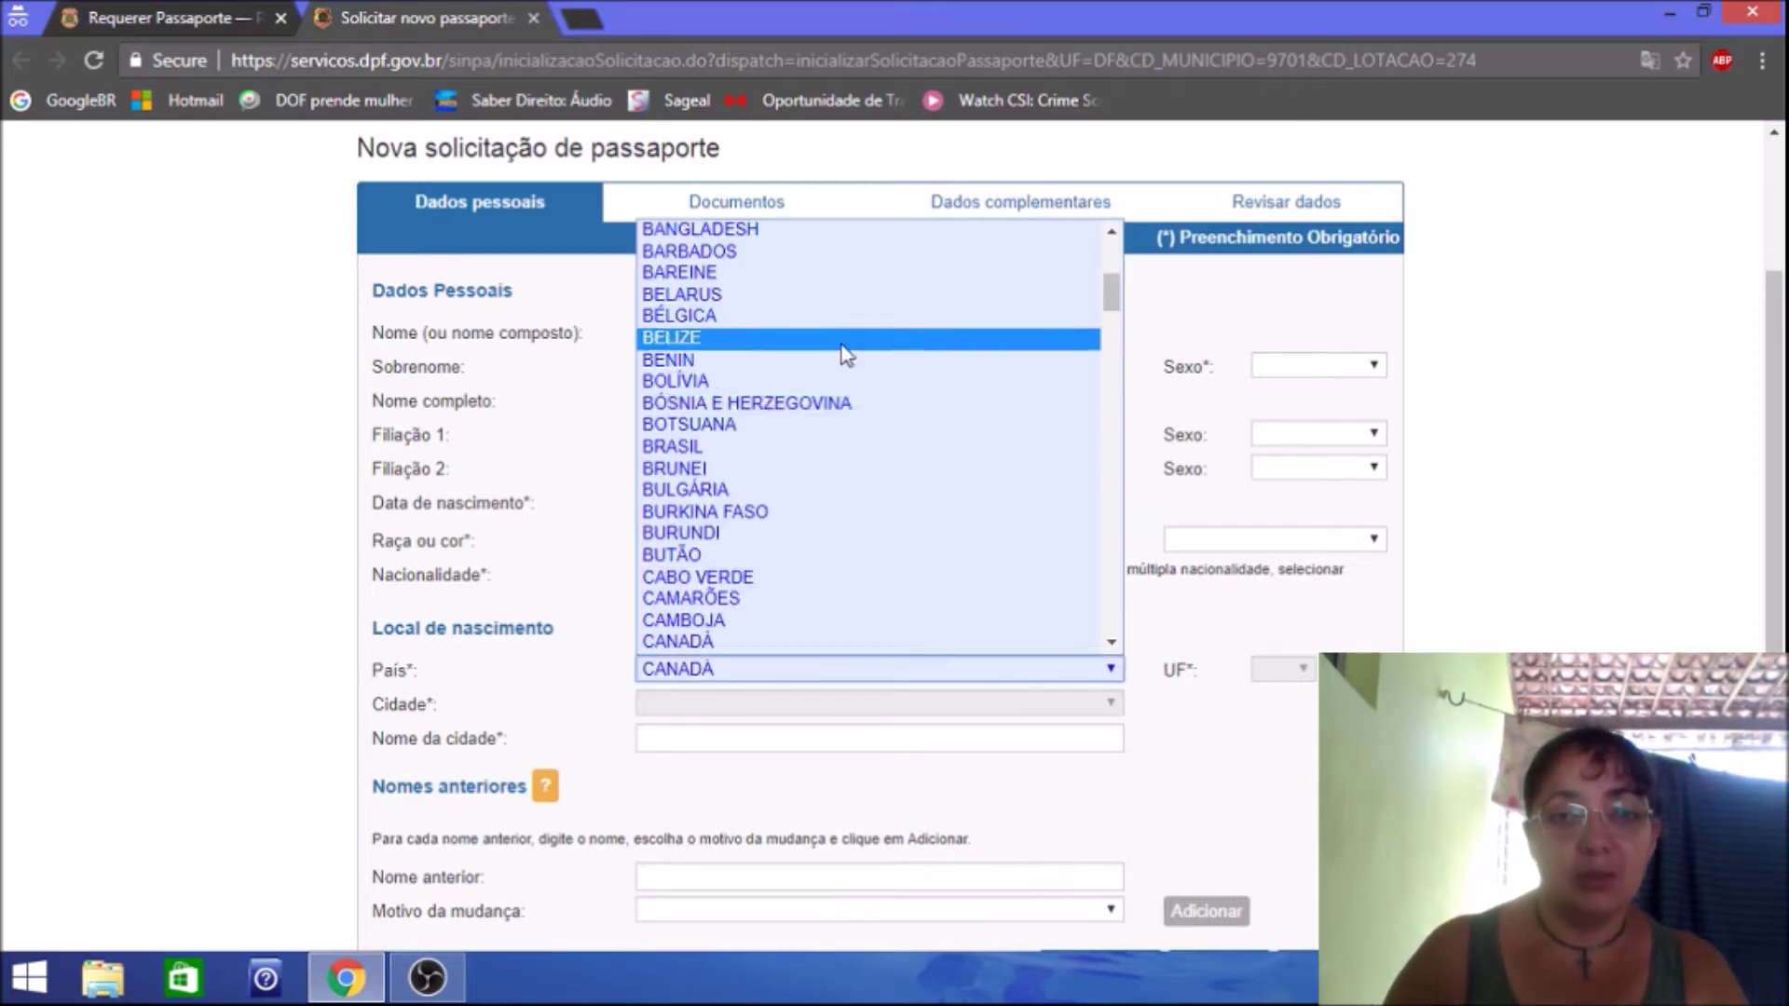
click(799, 447)
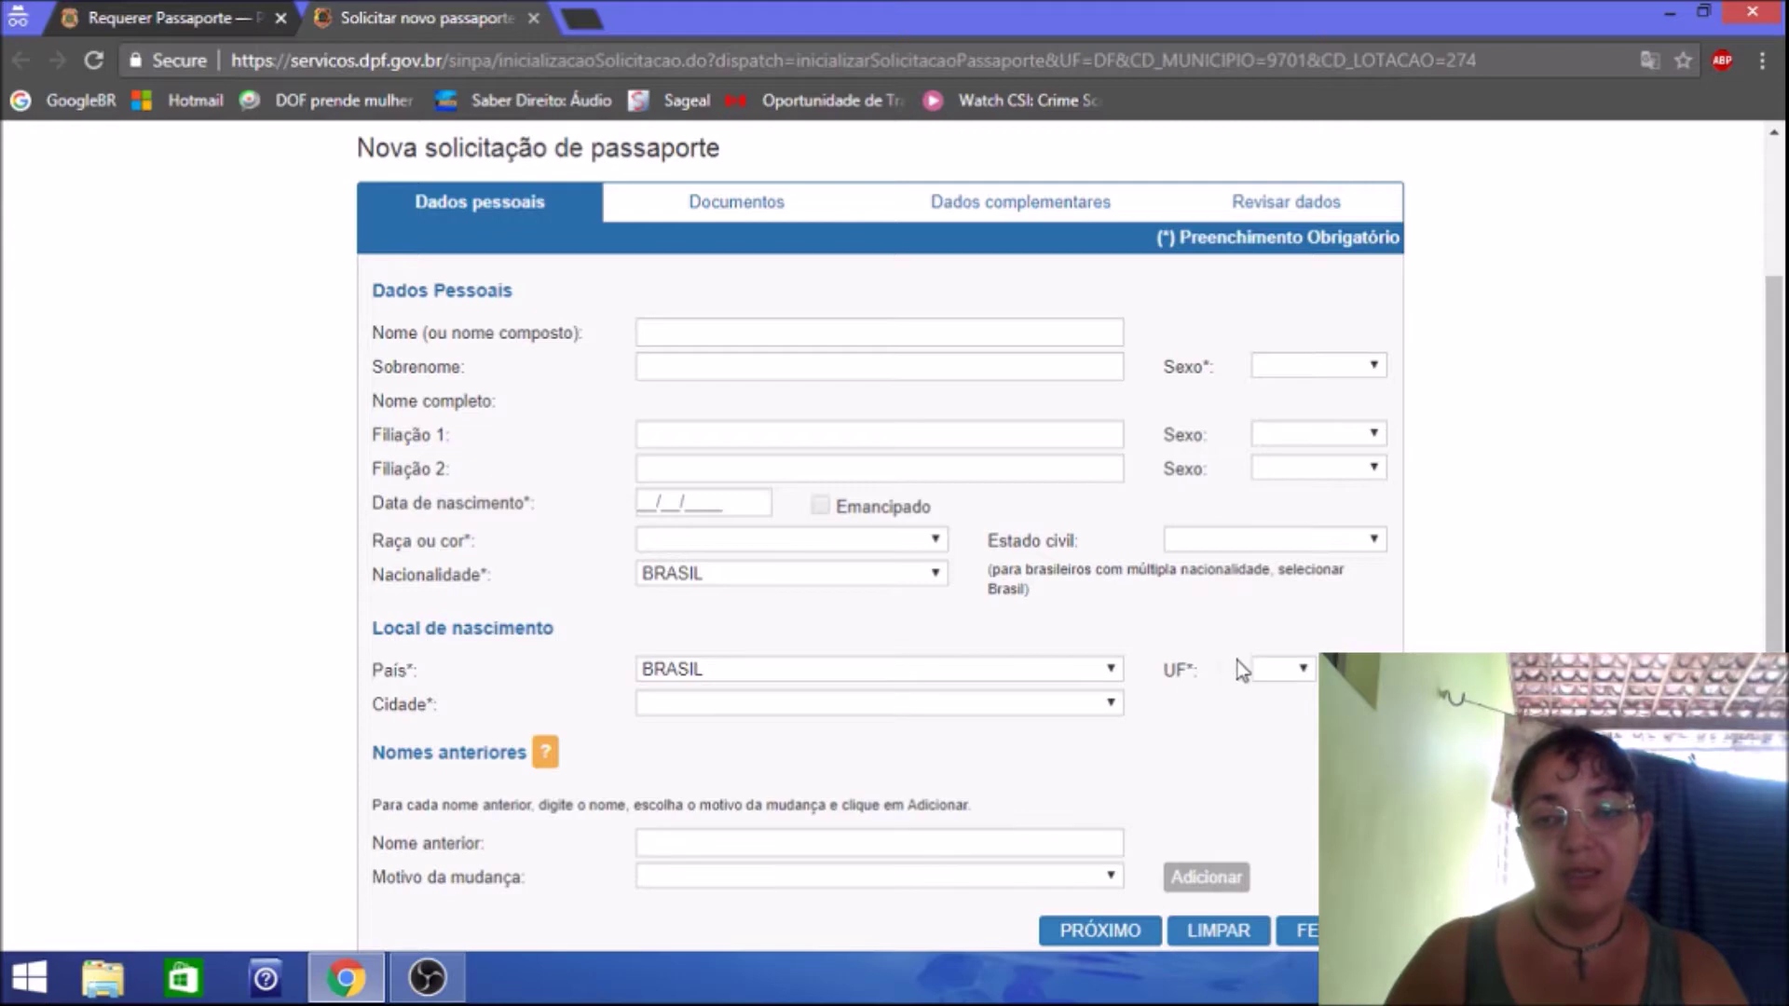
click(1304, 669)
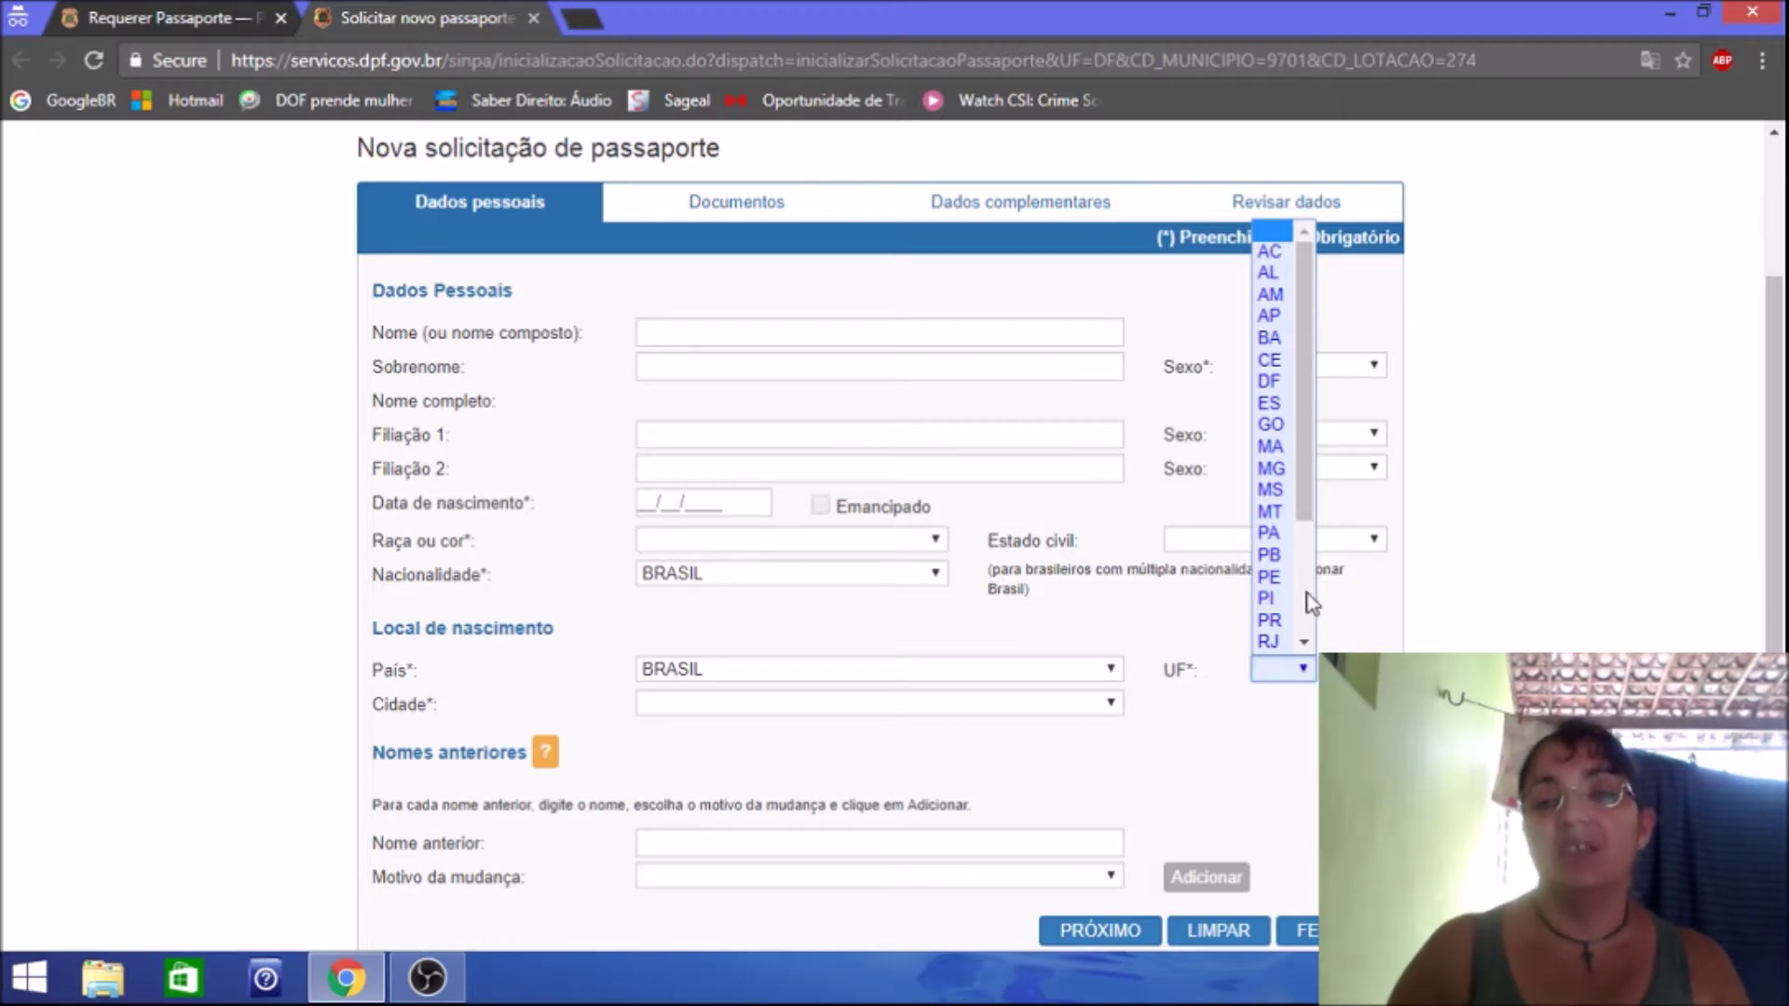
scroll(1277, 447, down, 3)
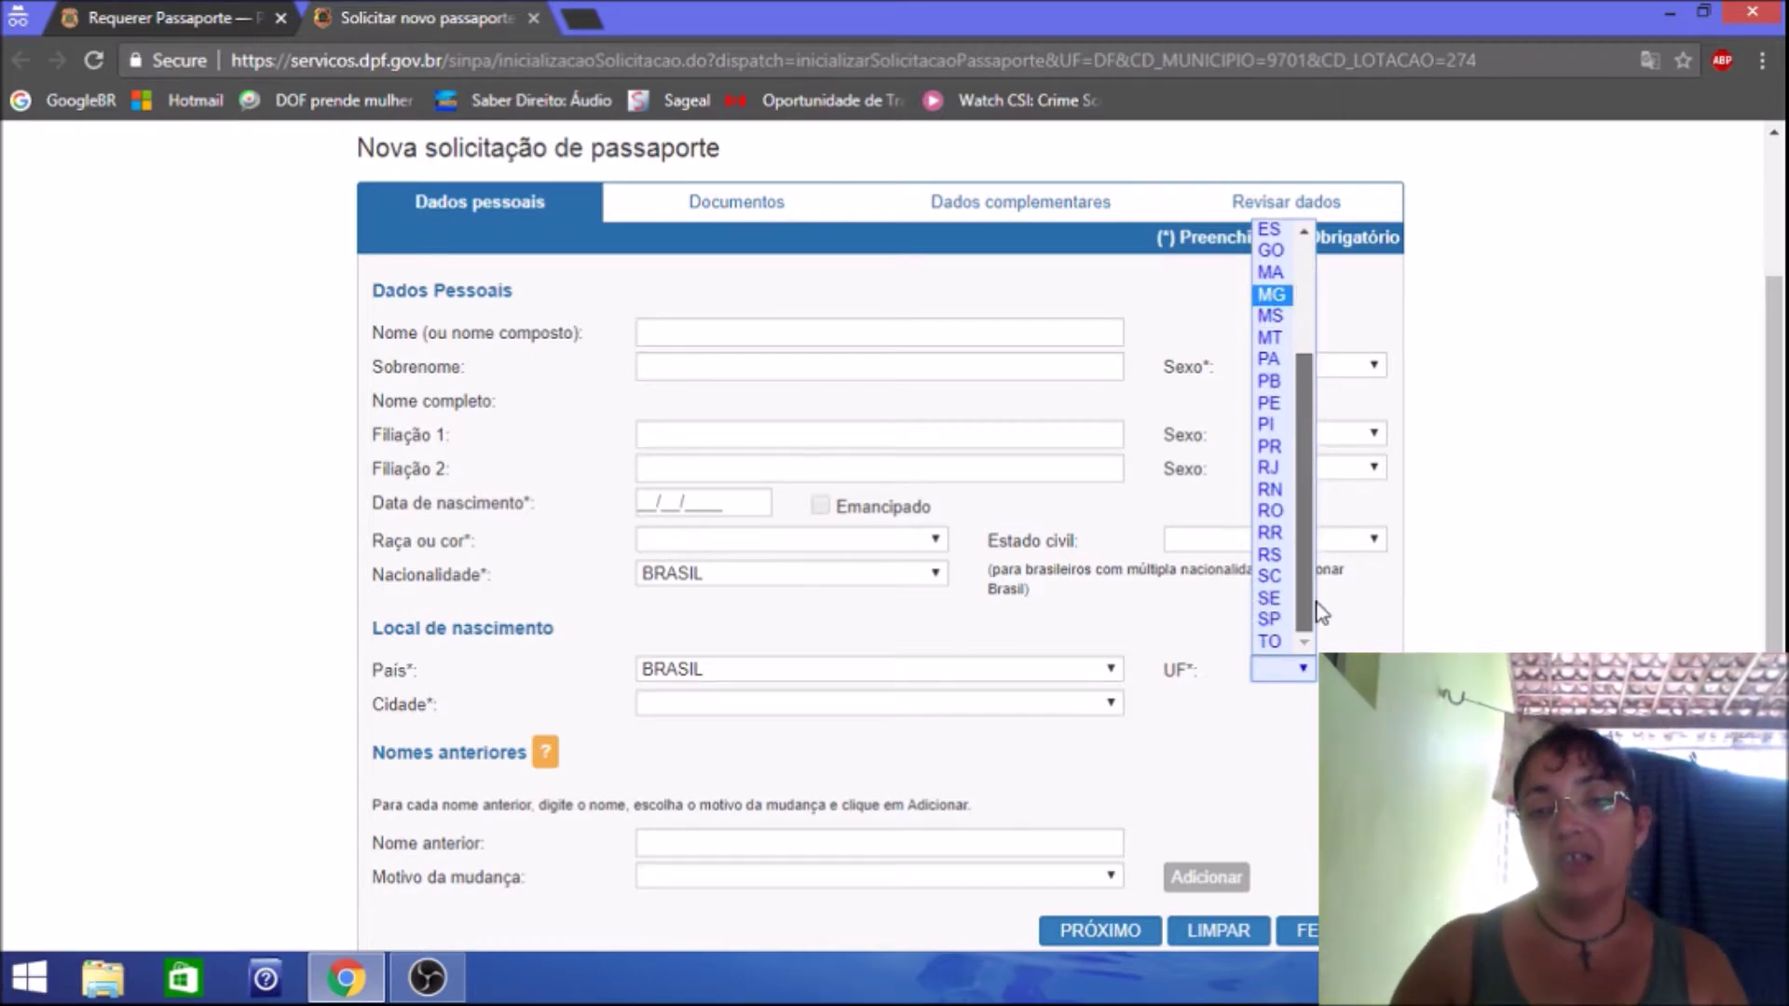
scroll(1284, 373, up, 3)
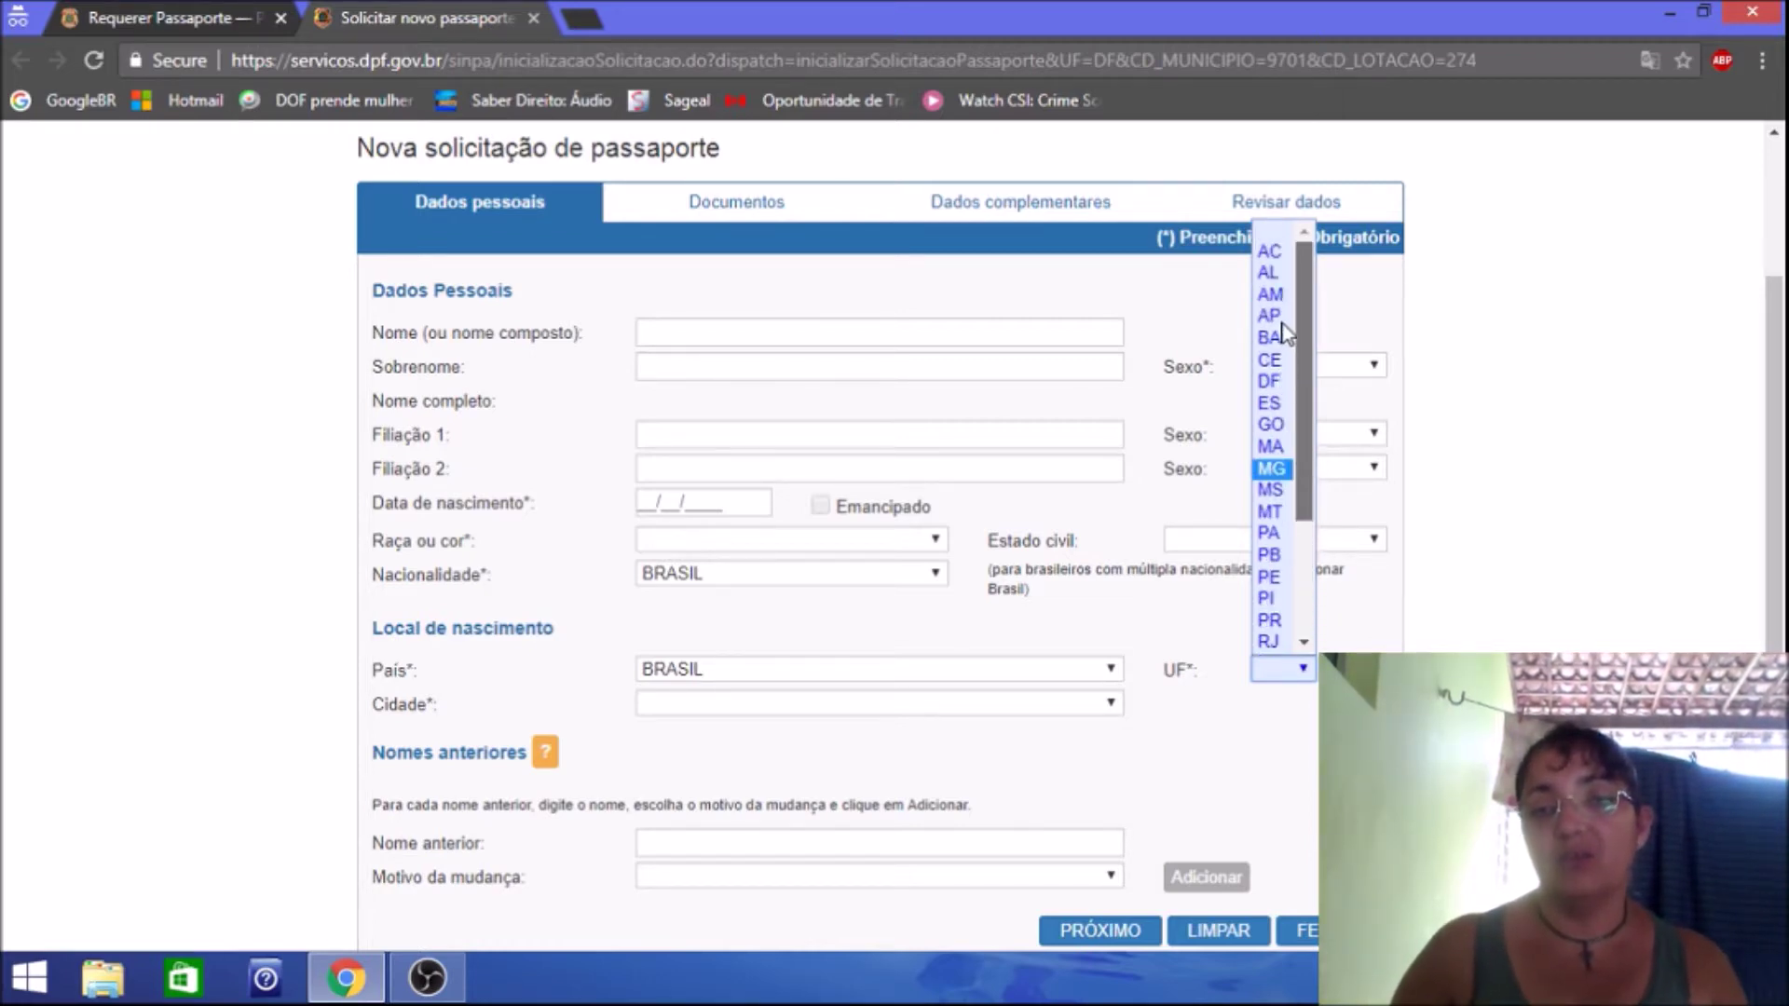
click(1273, 272)
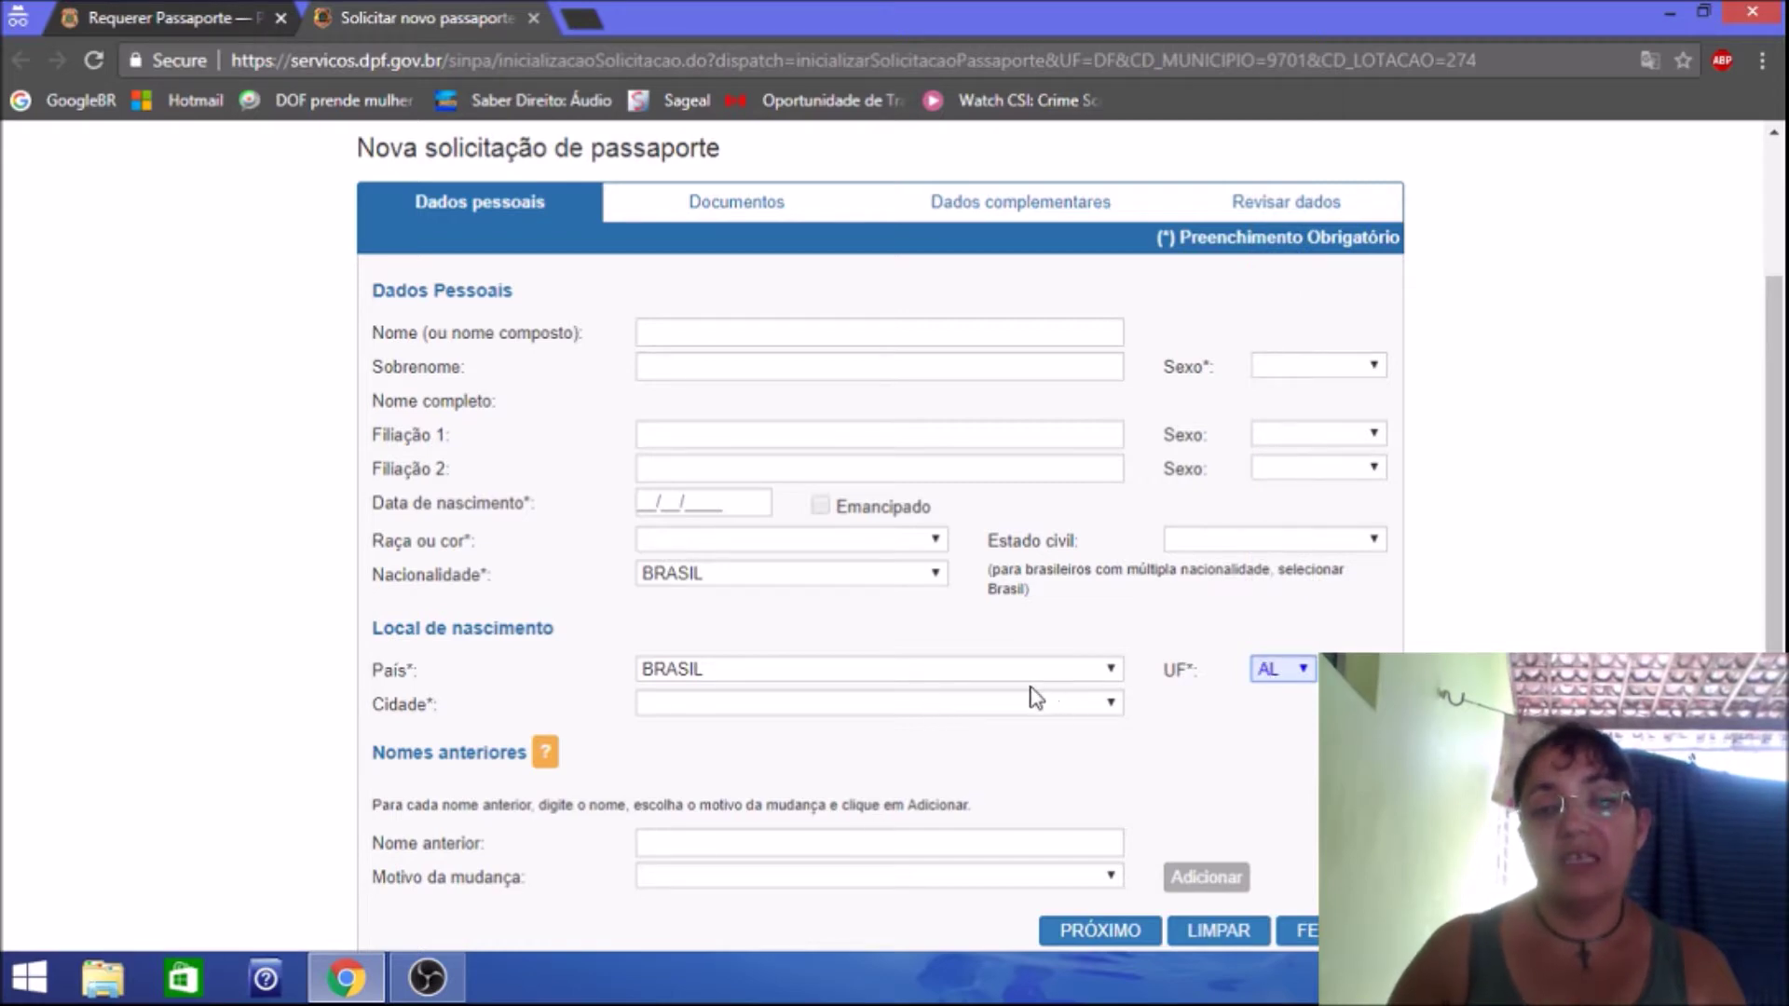
click(1110, 704)
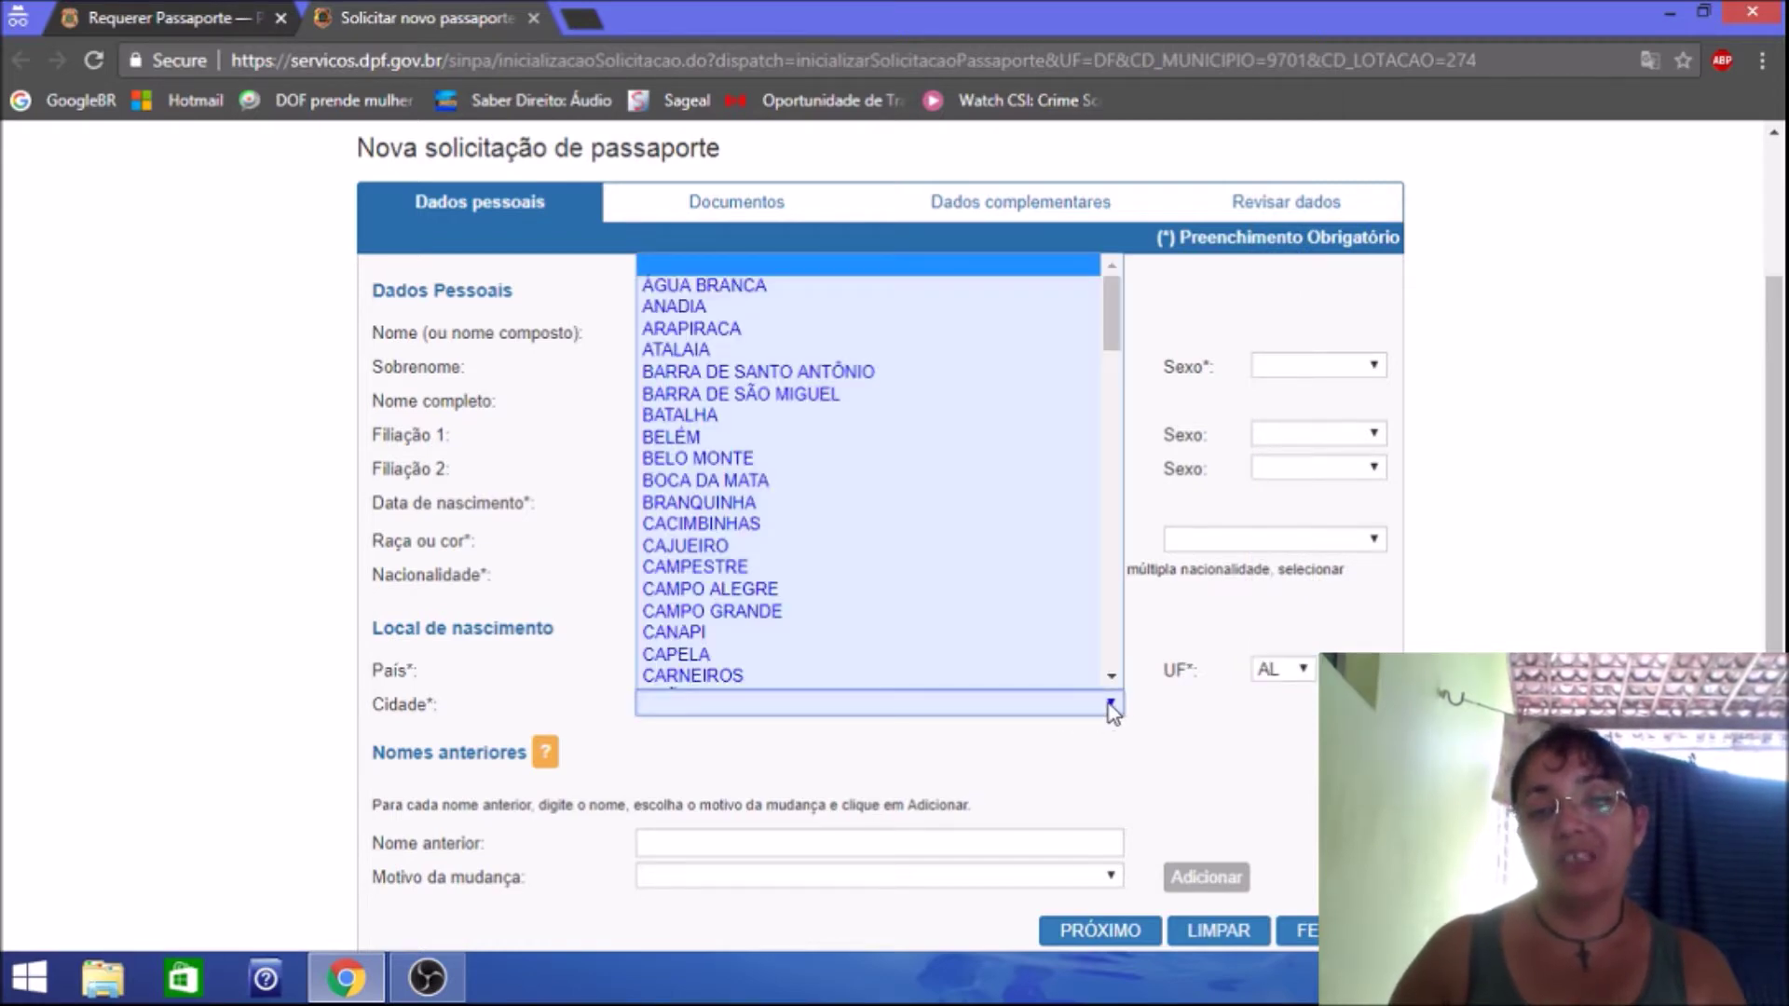
drag(1124, 299, 1122, 471)
click(855, 396)
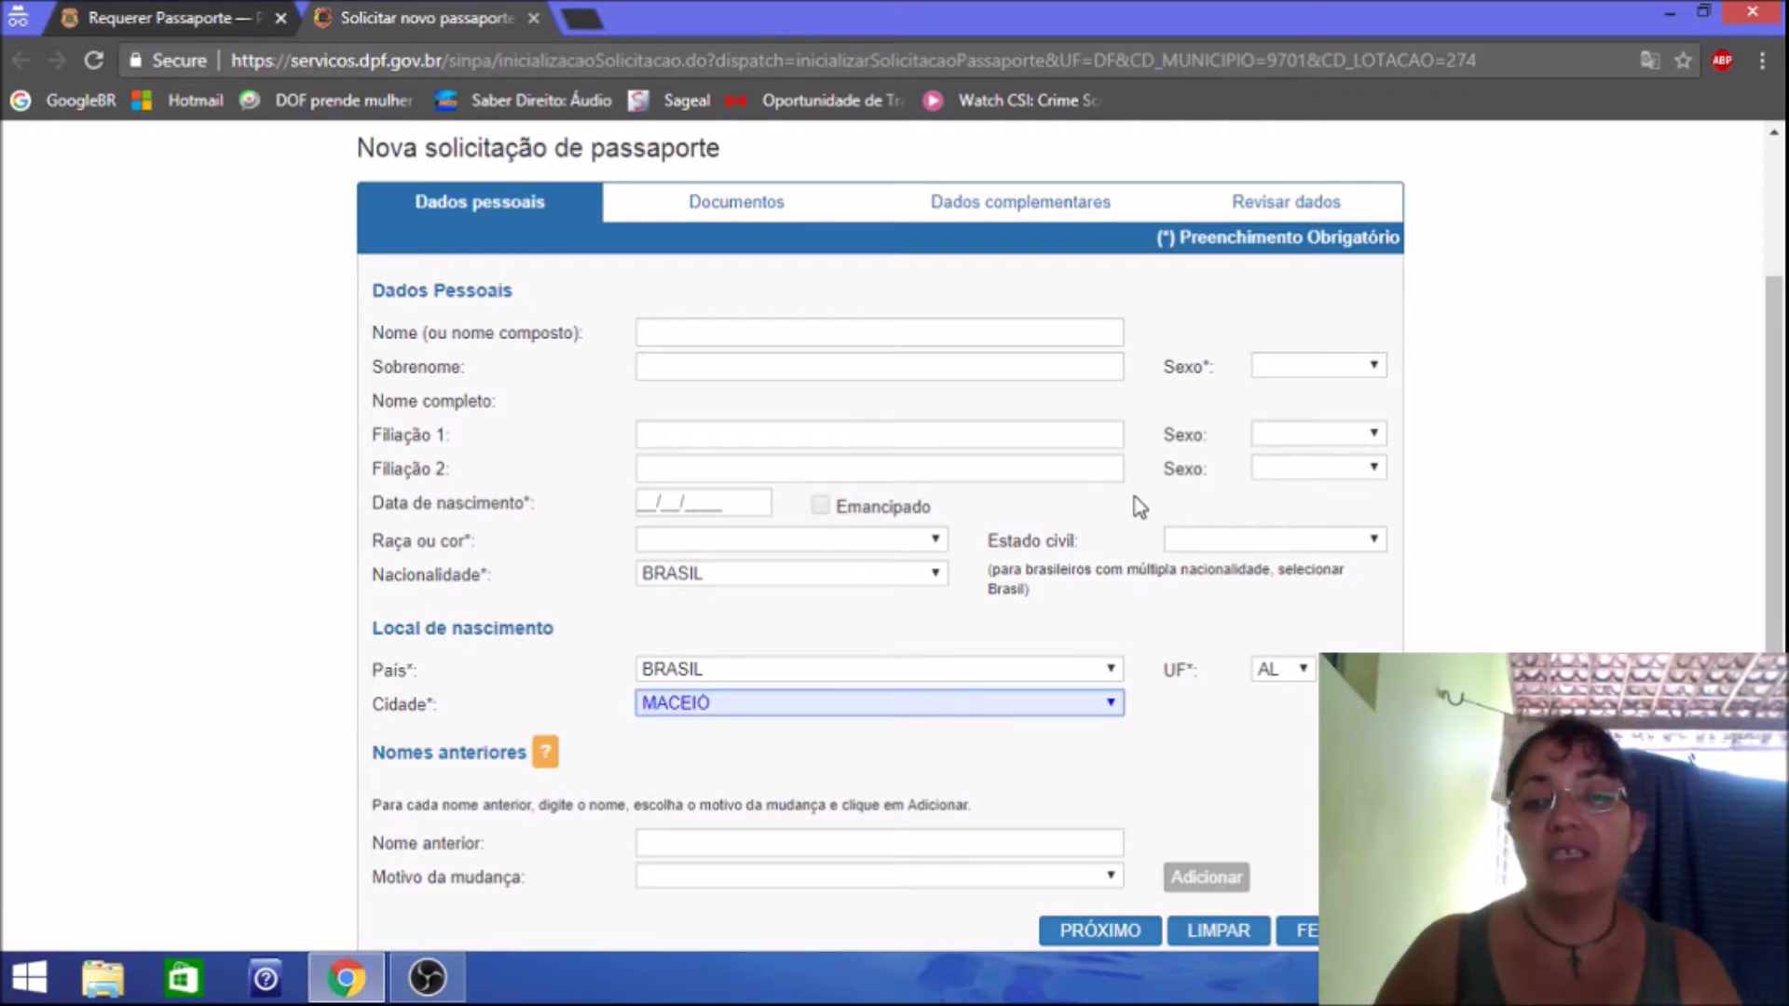
Examine the Nome anterior field and the Motivo da mudança options under Nomes anteriores, leaving both empty.
scroll(1672, 444, down, 1)
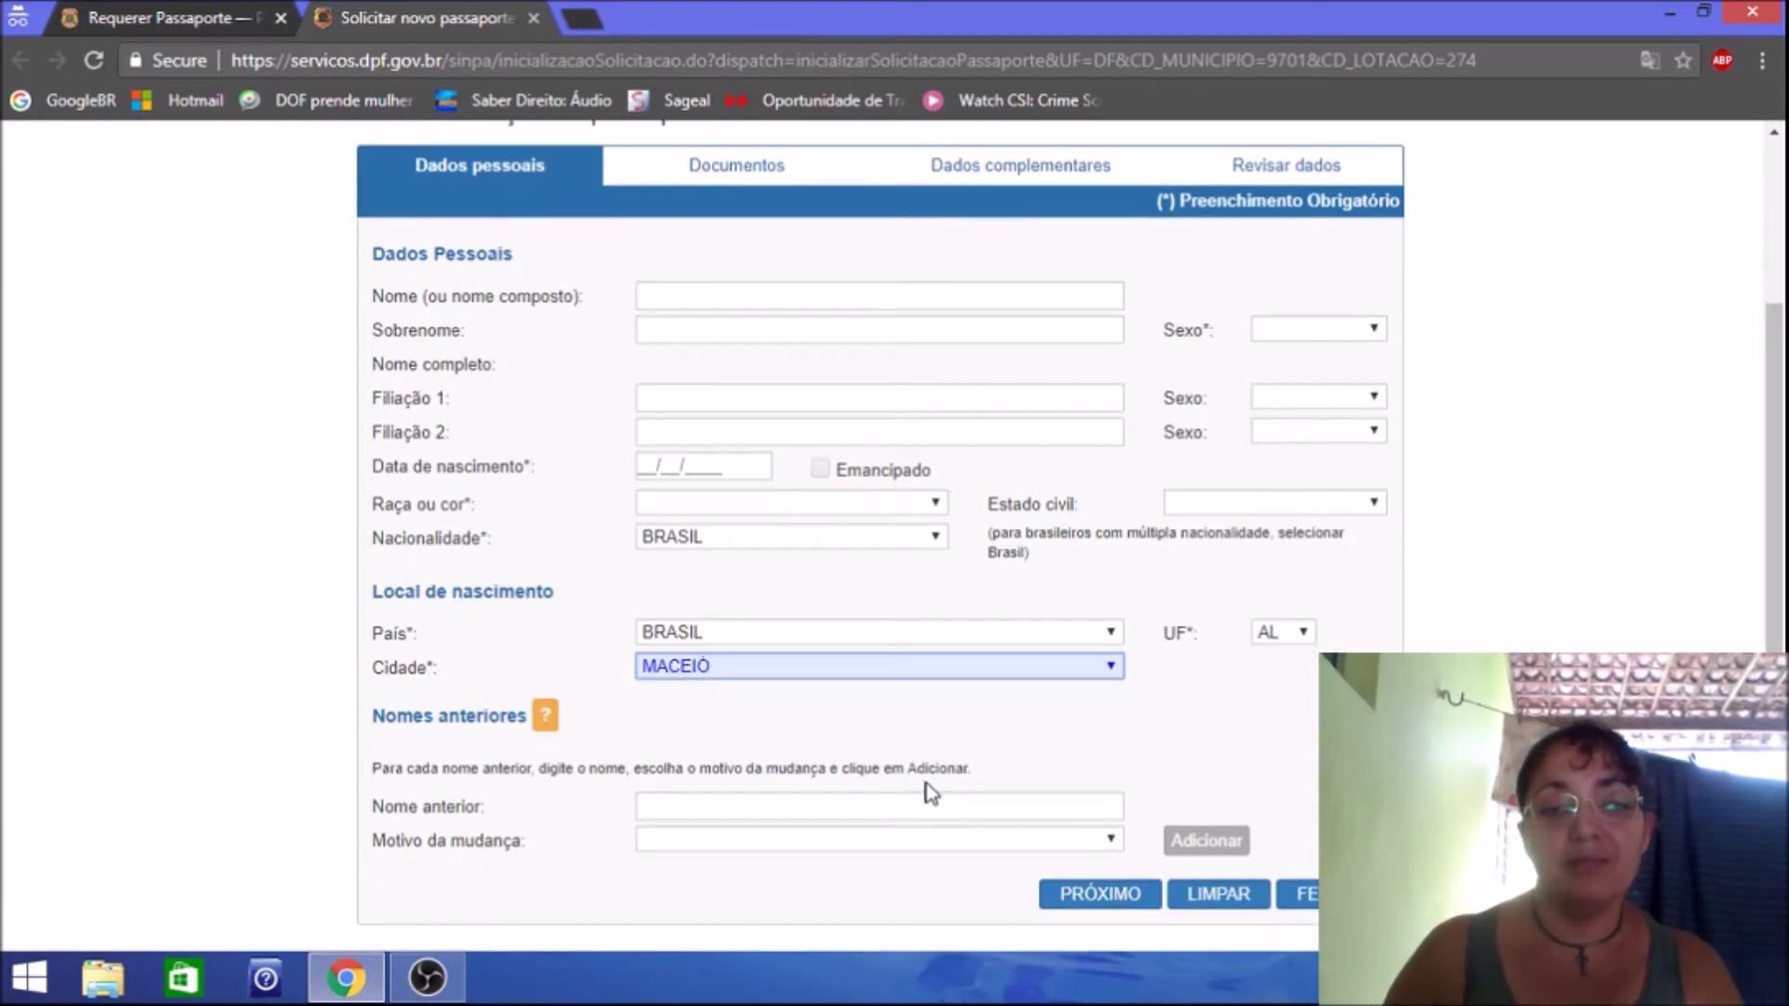
click(808, 803)
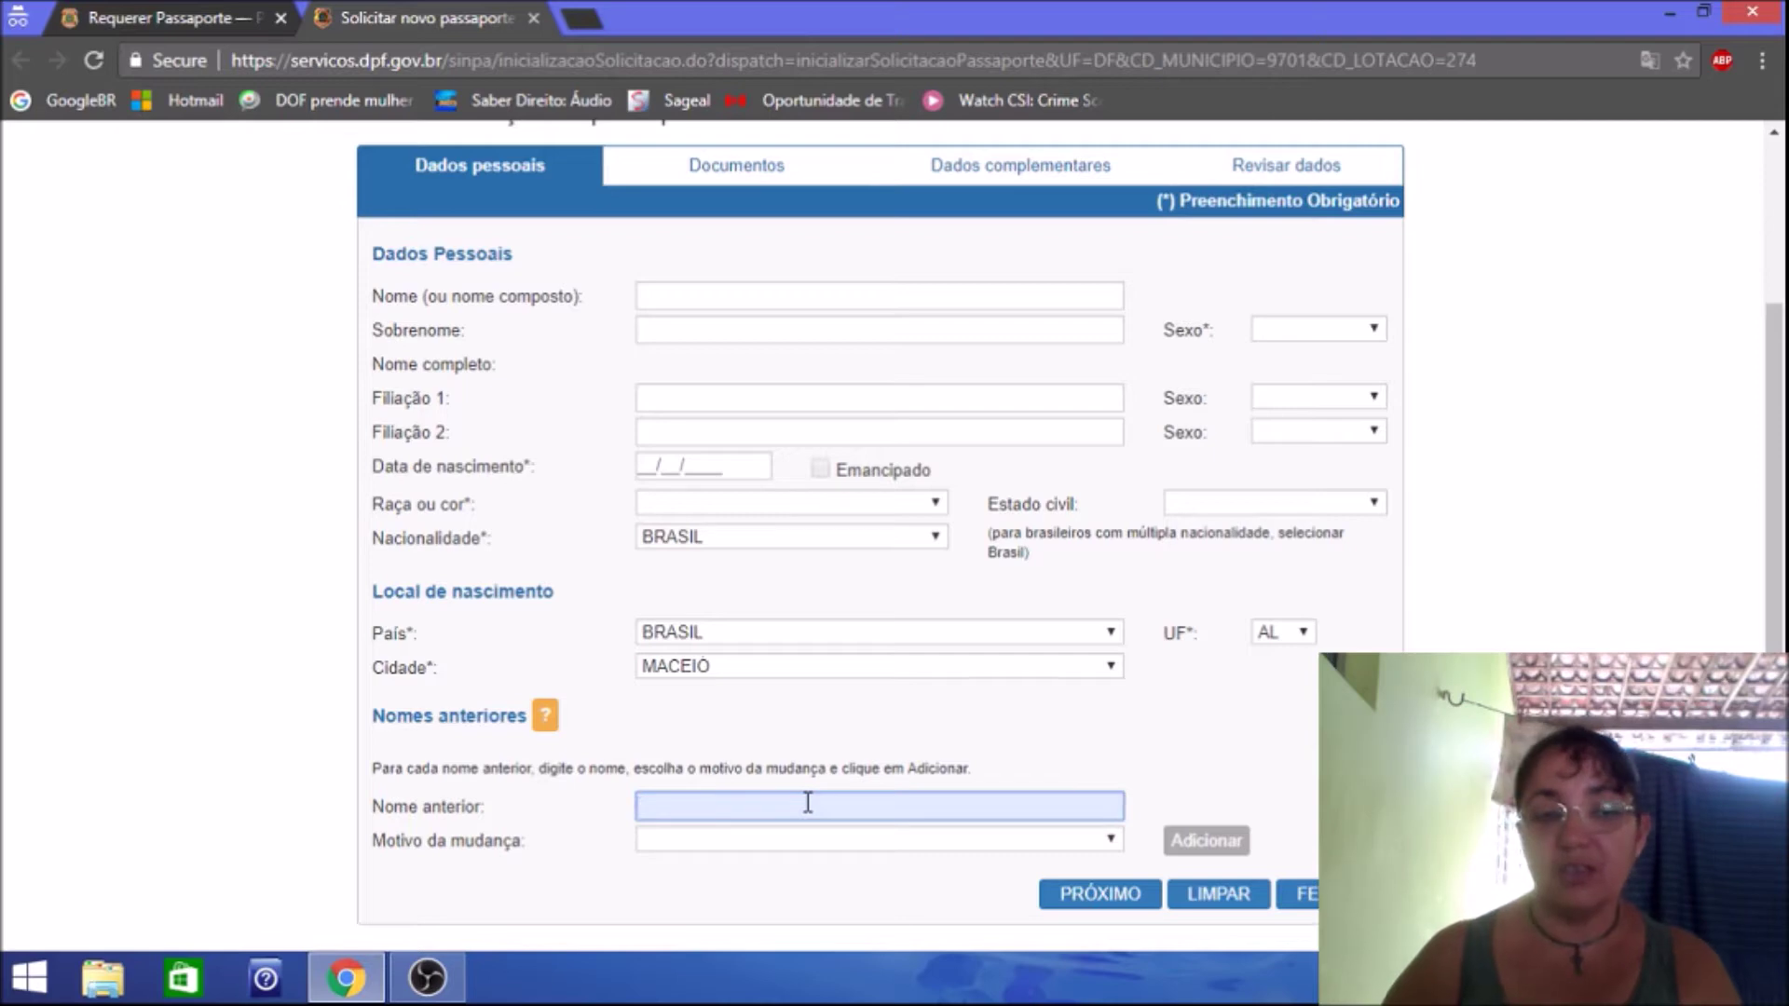
click(865, 841)
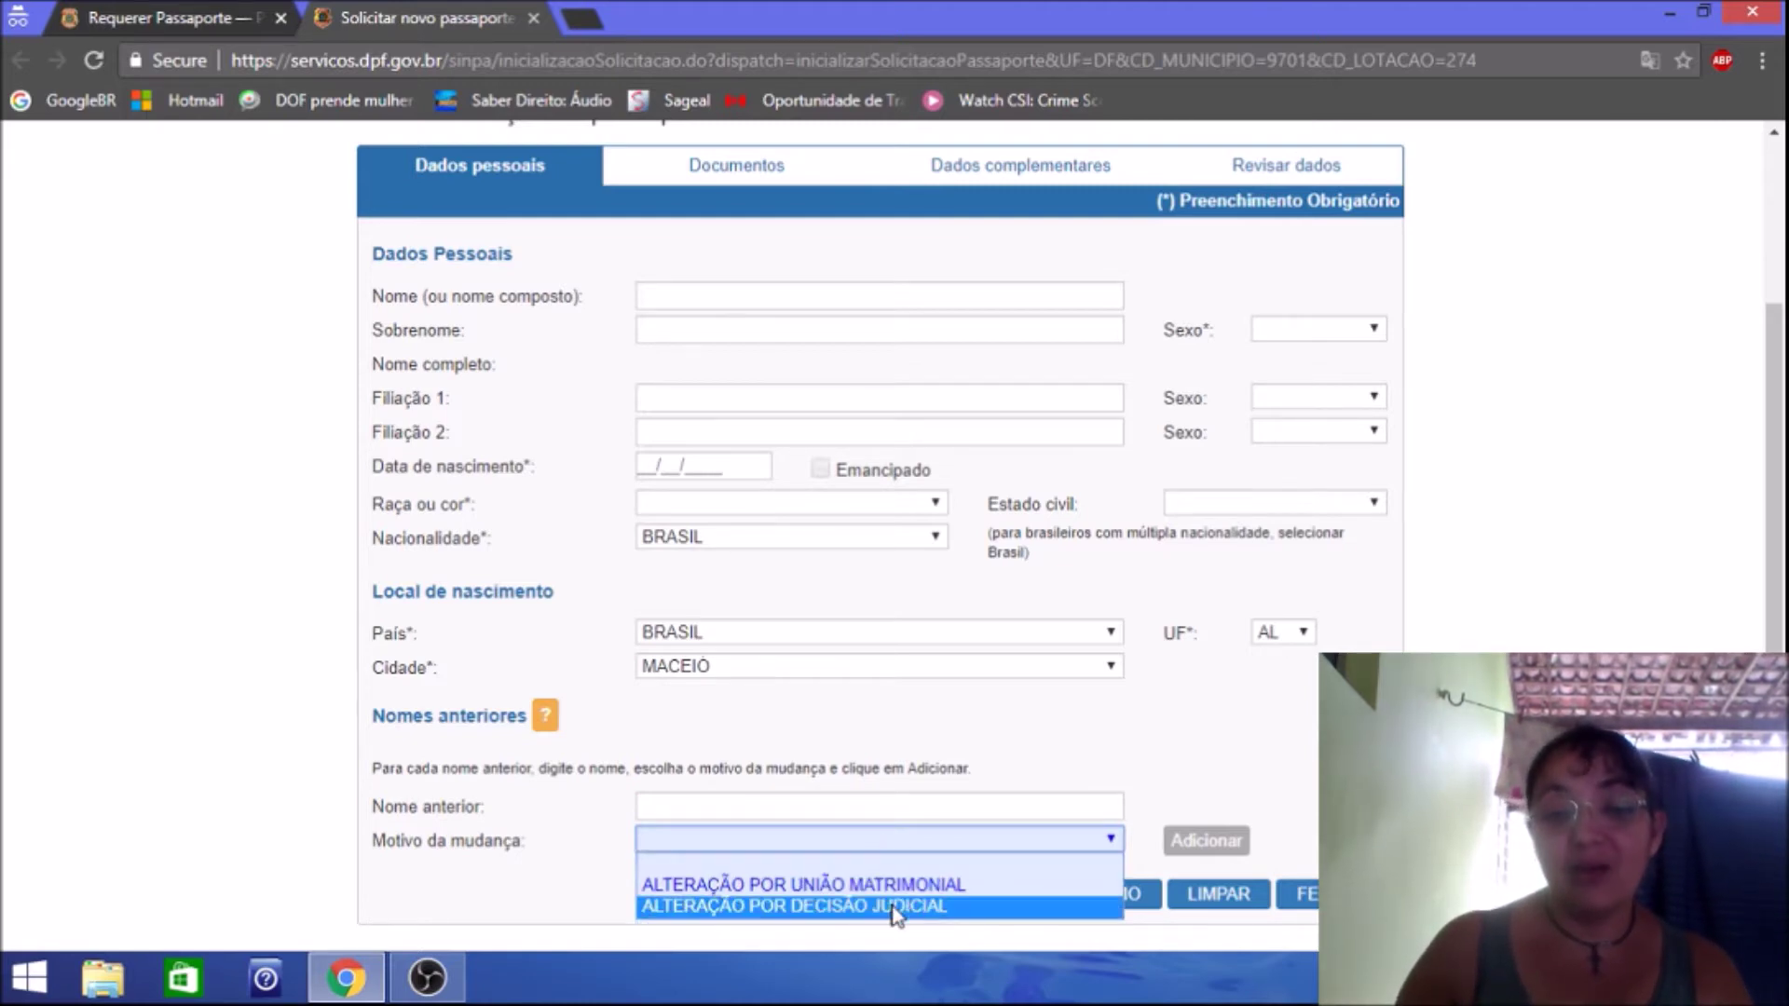
click(1569, 530)
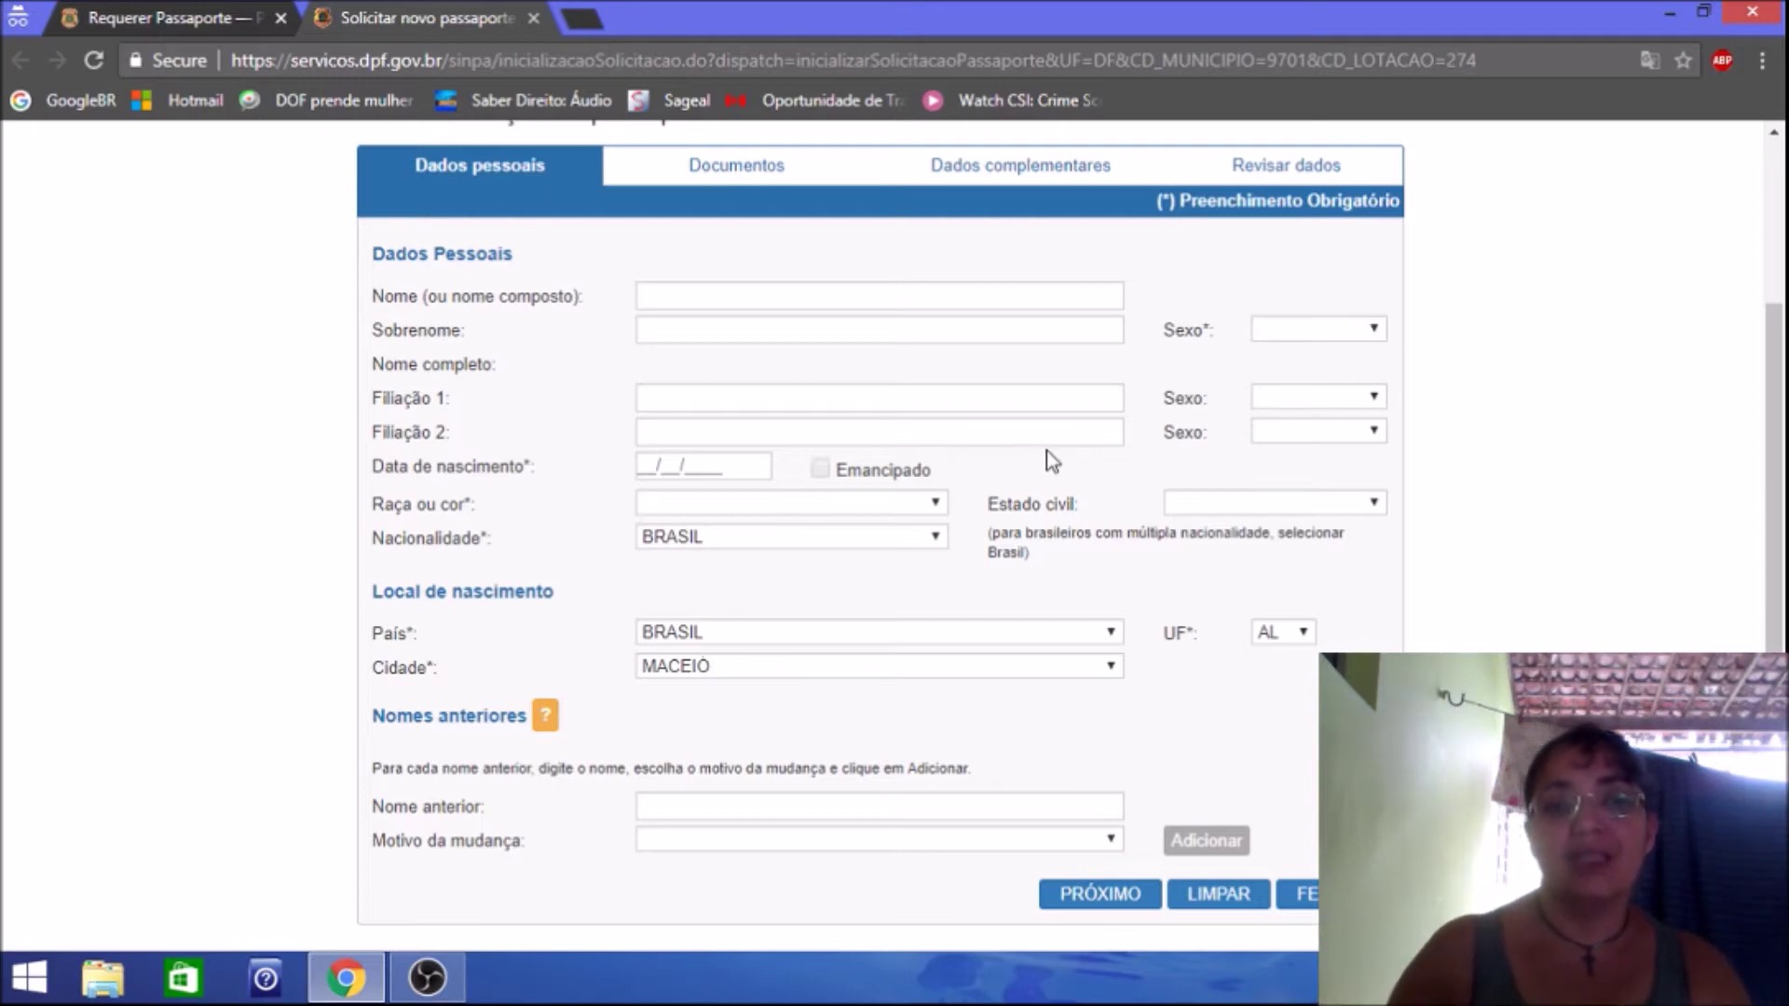
View the Documentos page of the form, and examine the Profissão, E-mail and País fields under Dados complementares.
click(768, 177)
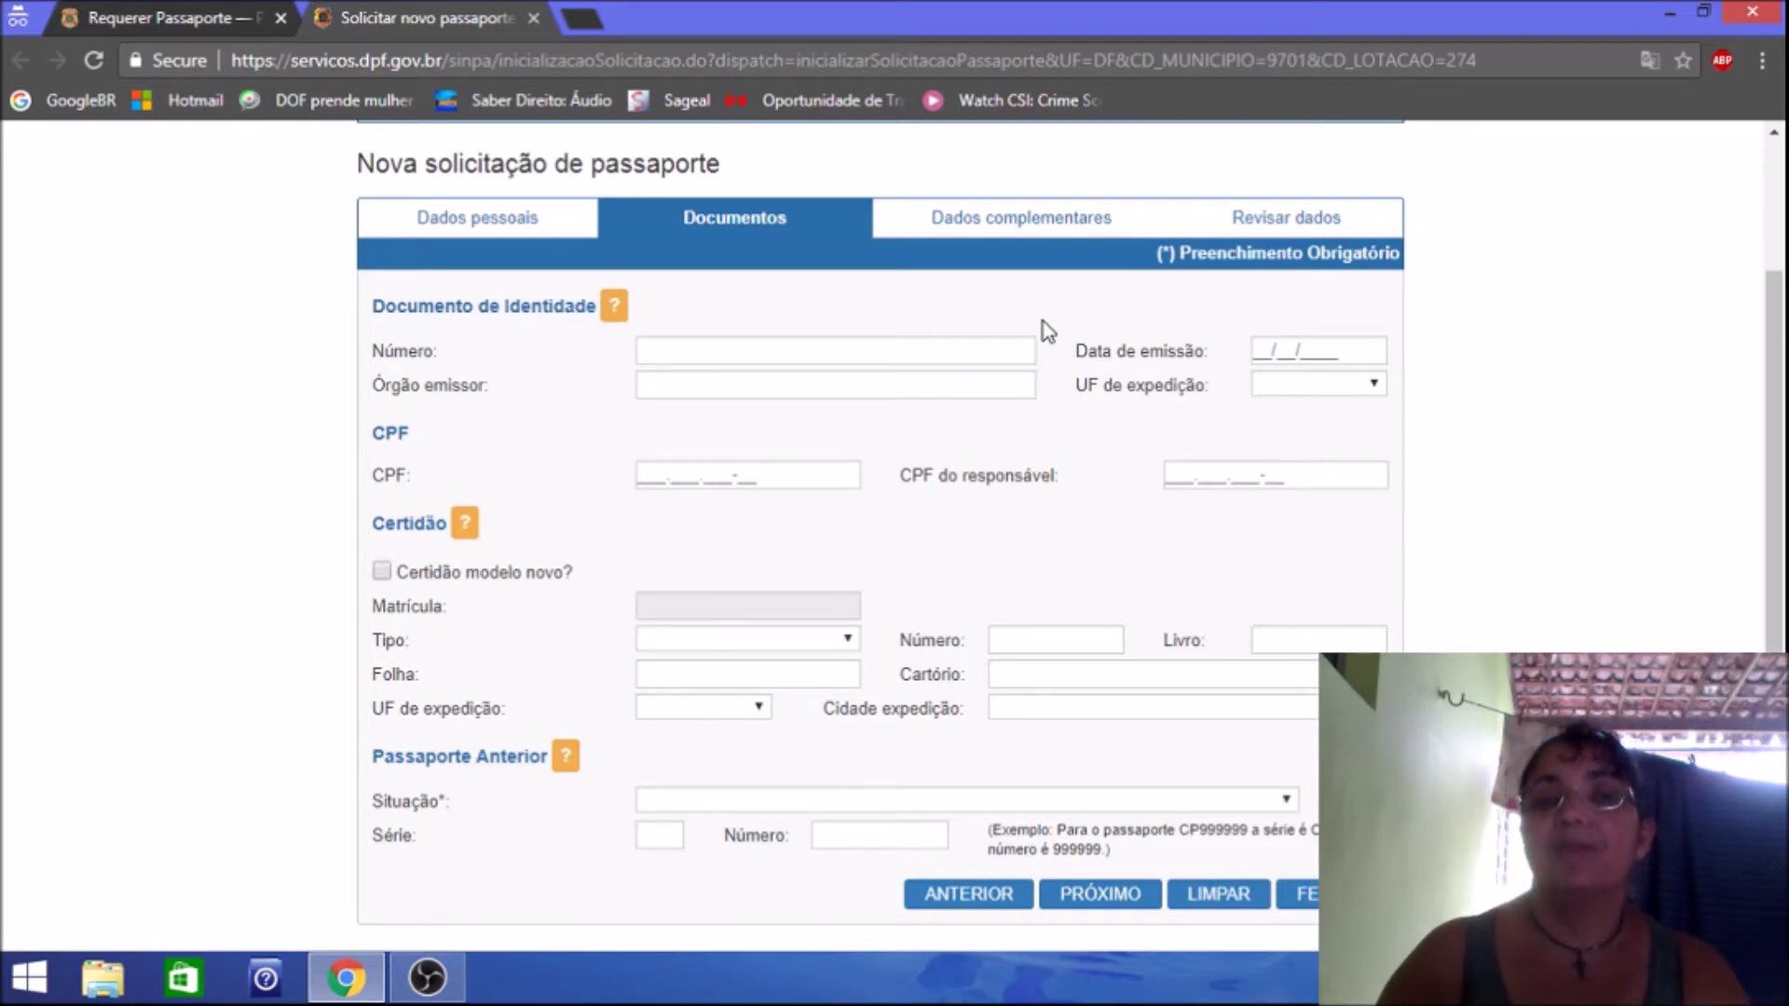
click(1037, 242)
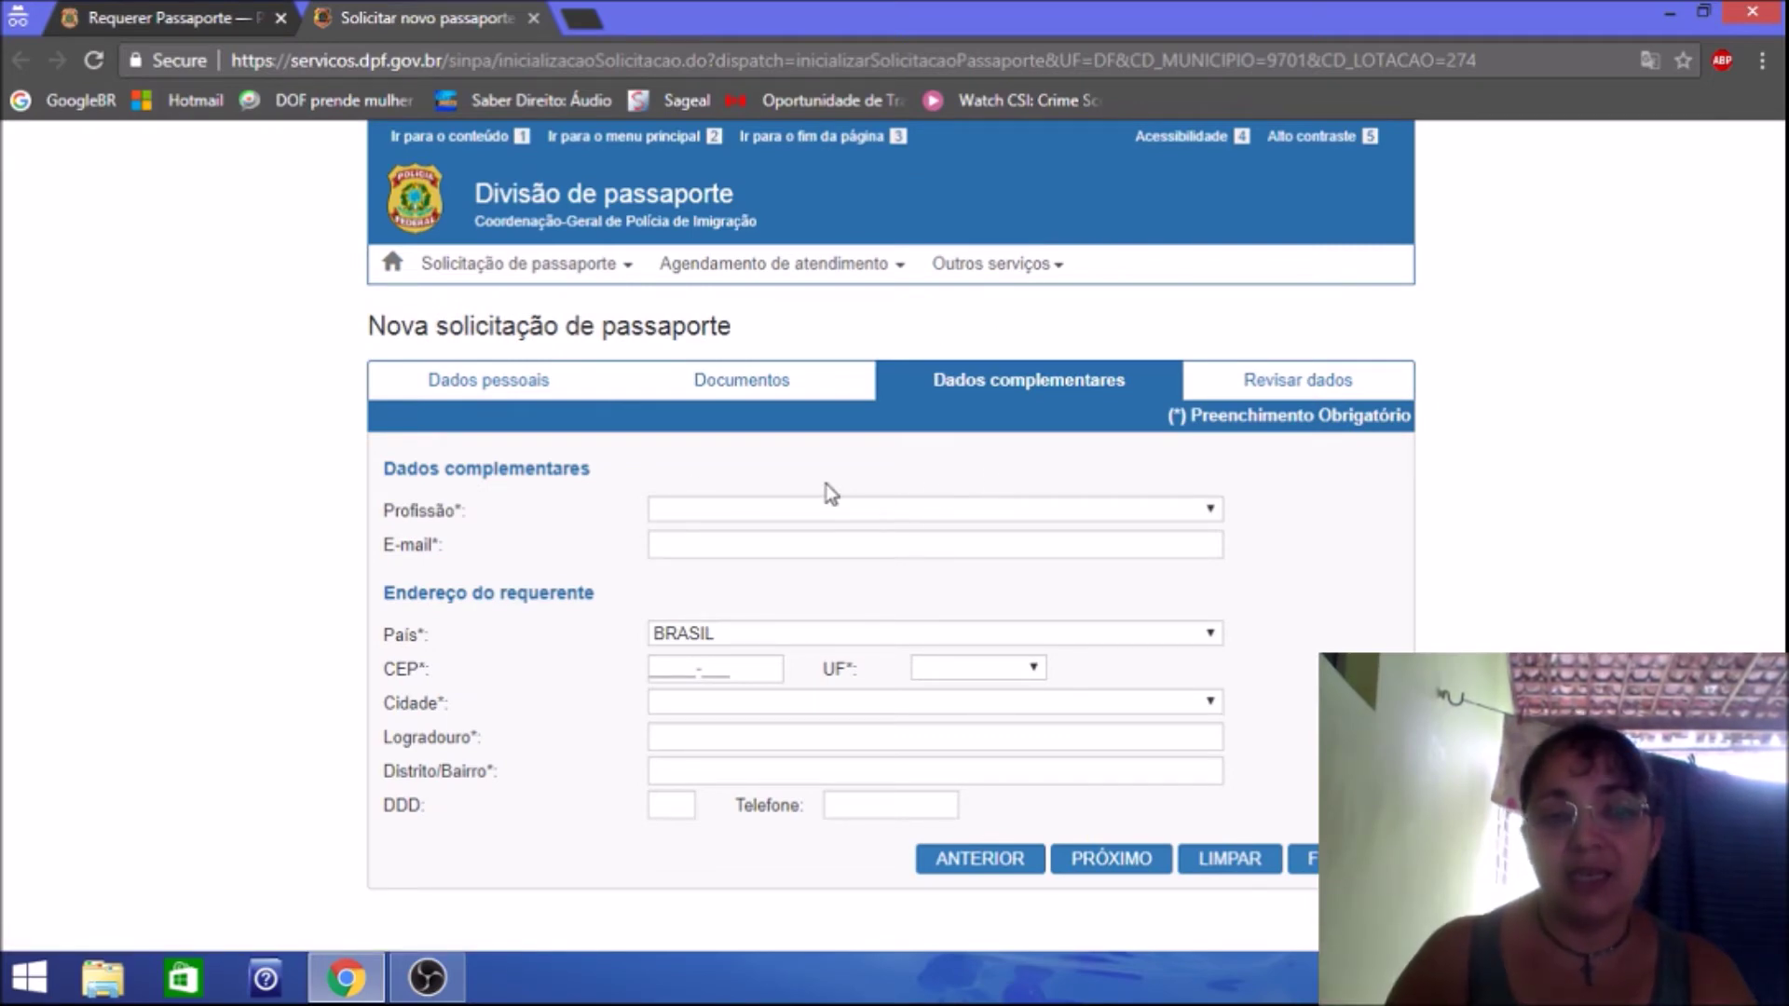
click(1037, 511)
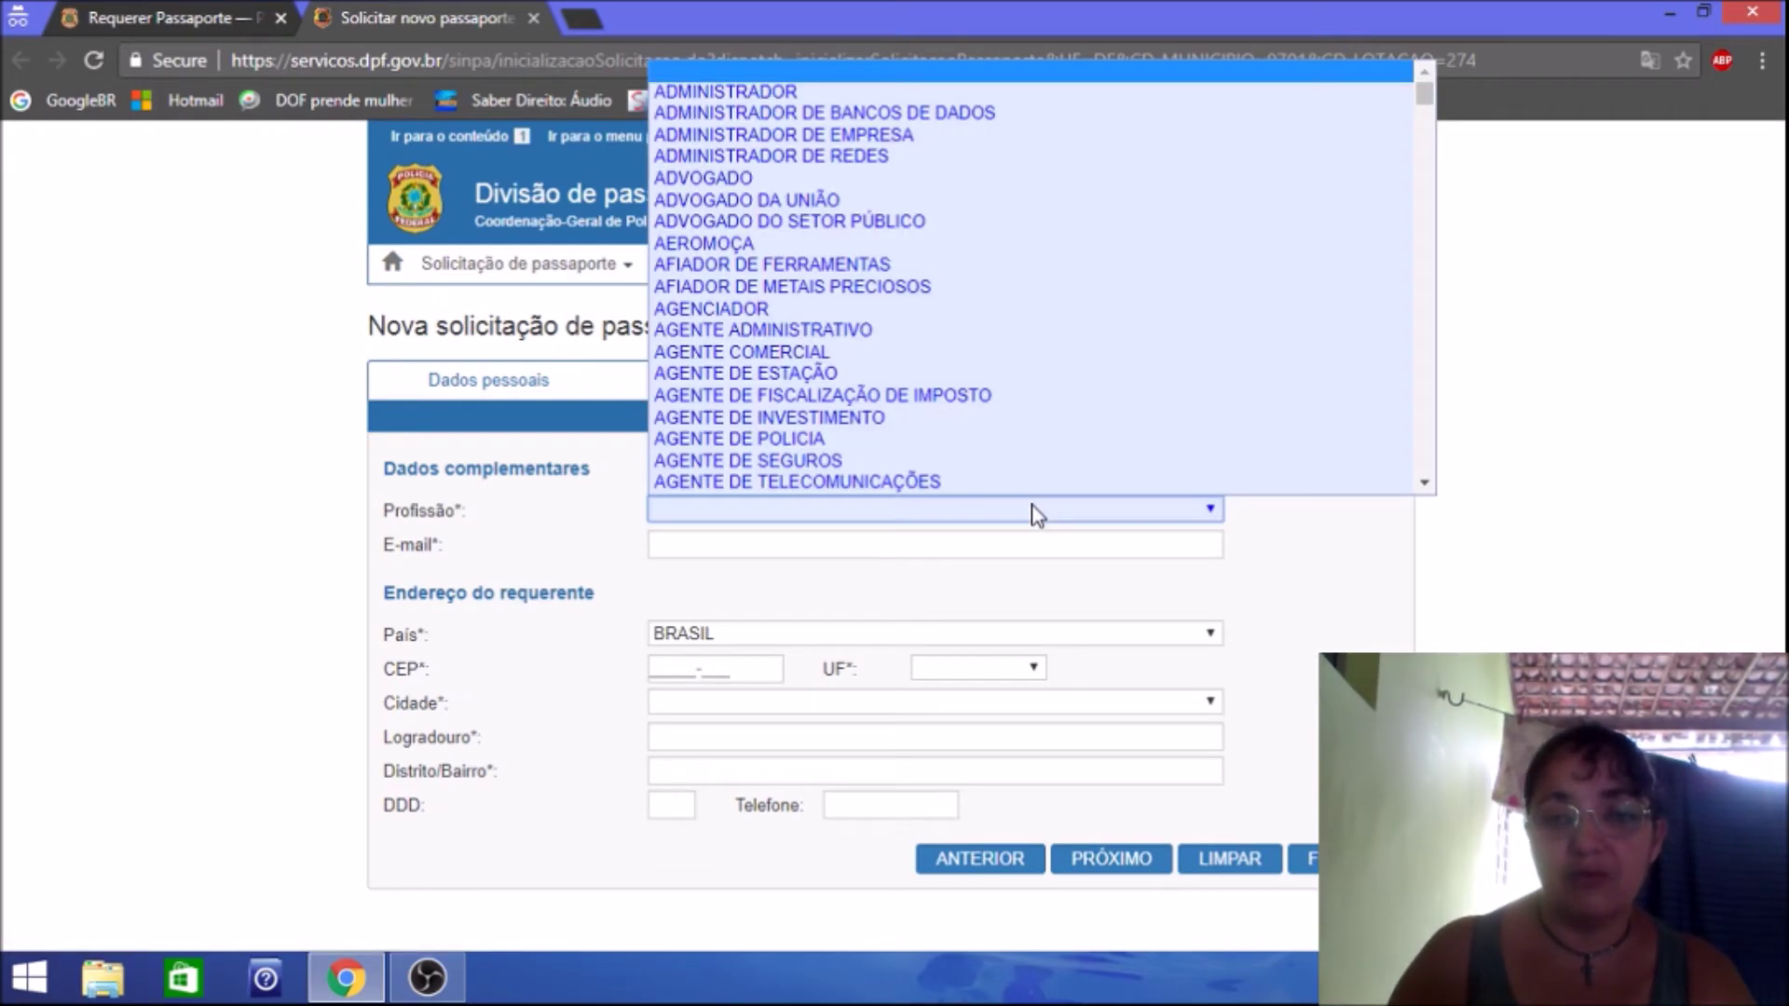
click(779, 548)
click(728, 635)
click(728, 635)
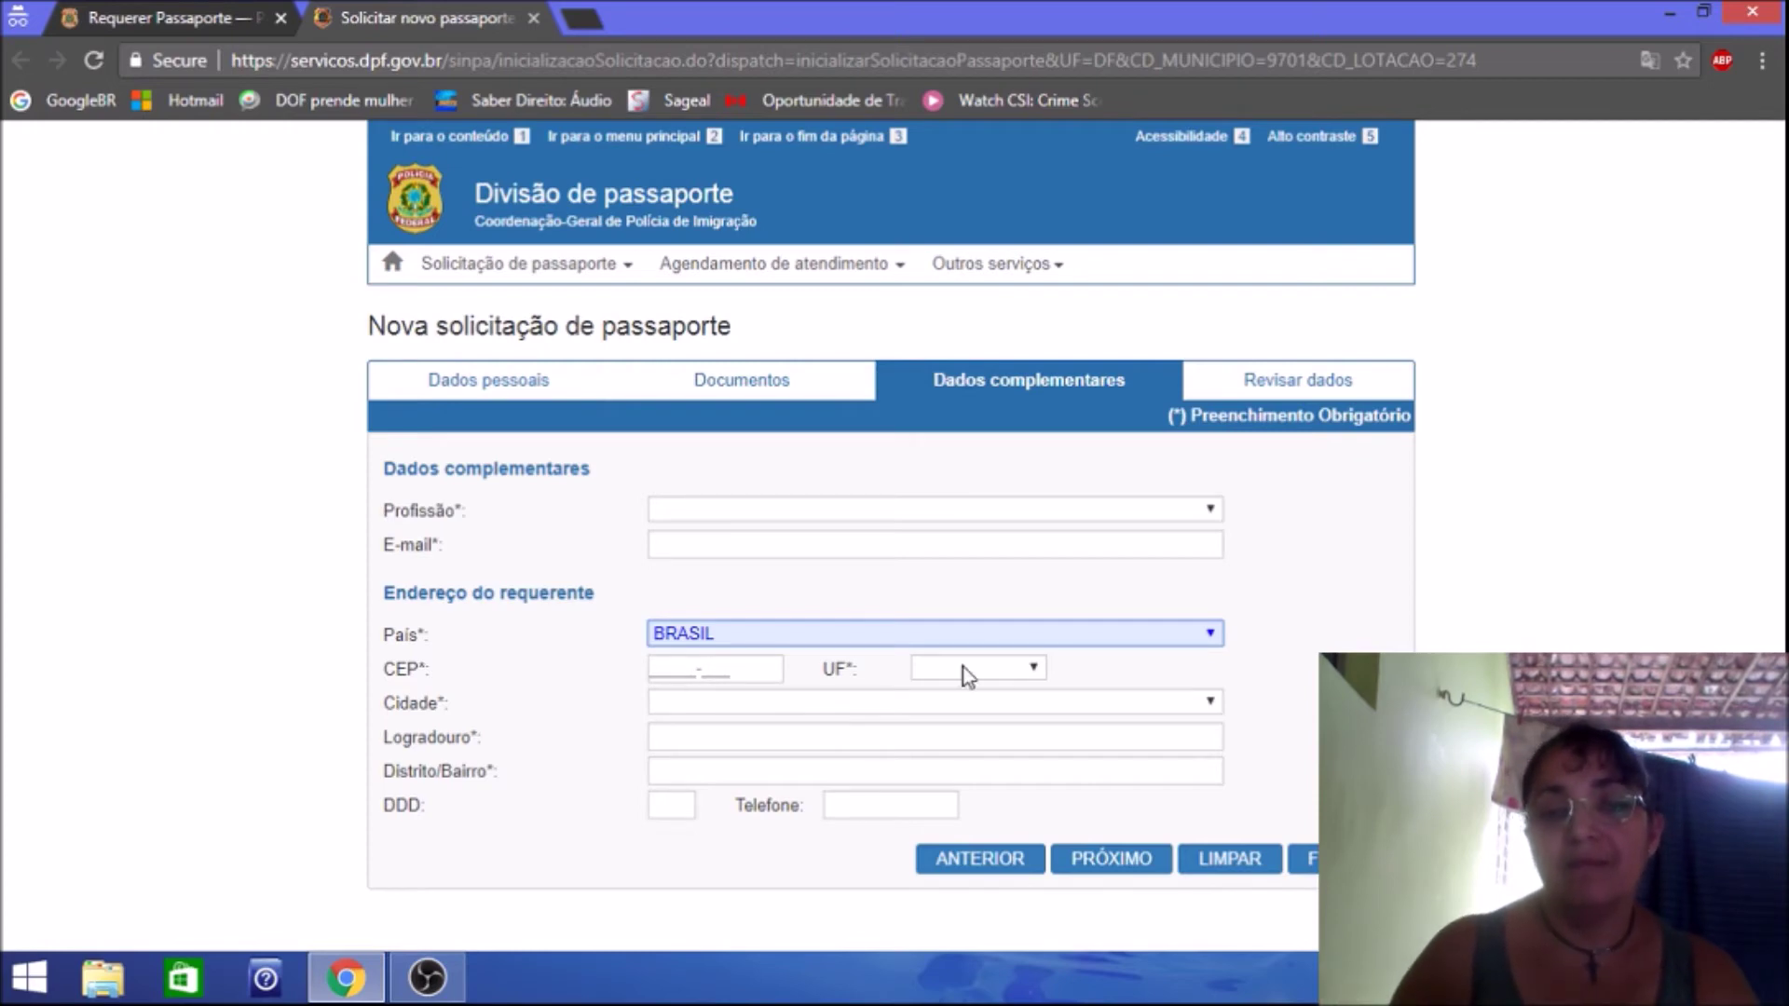
Examine the UF options and the Cidade, Logradouro and Distrito/Bairro fields of the applicant's address without filling them in.
click(1016, 673)
drag(1035, 466, 1033, 356)
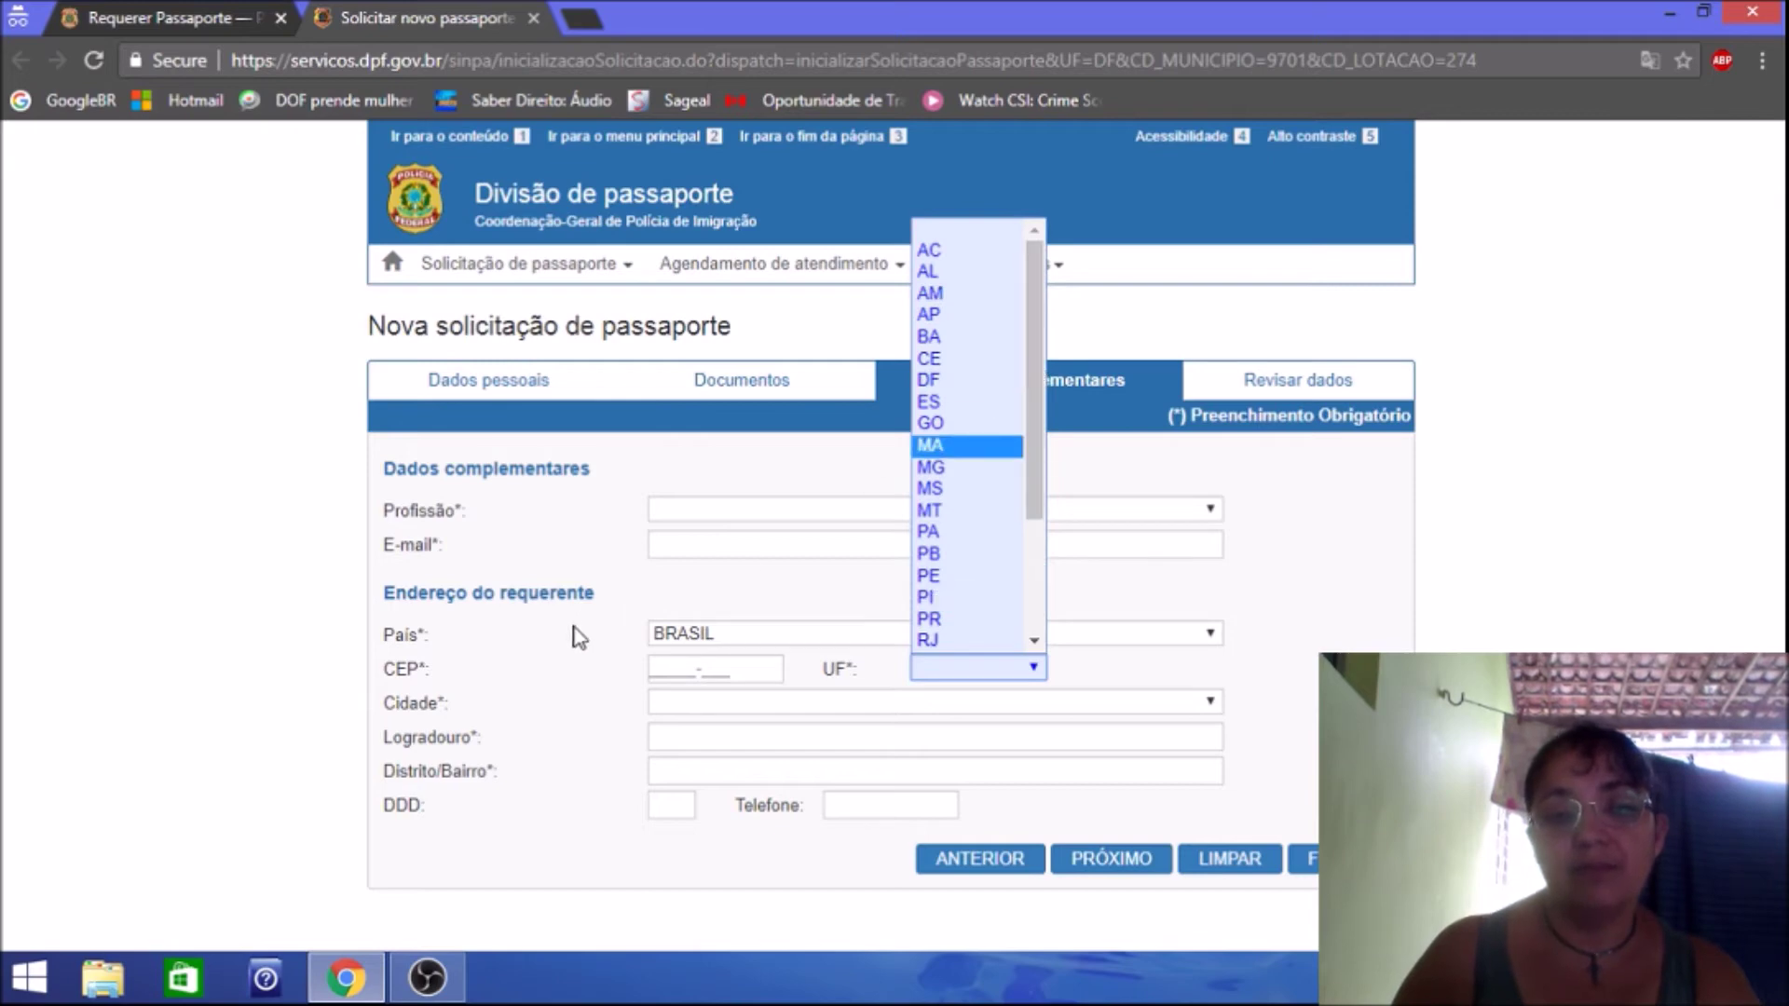
click(675, 711)
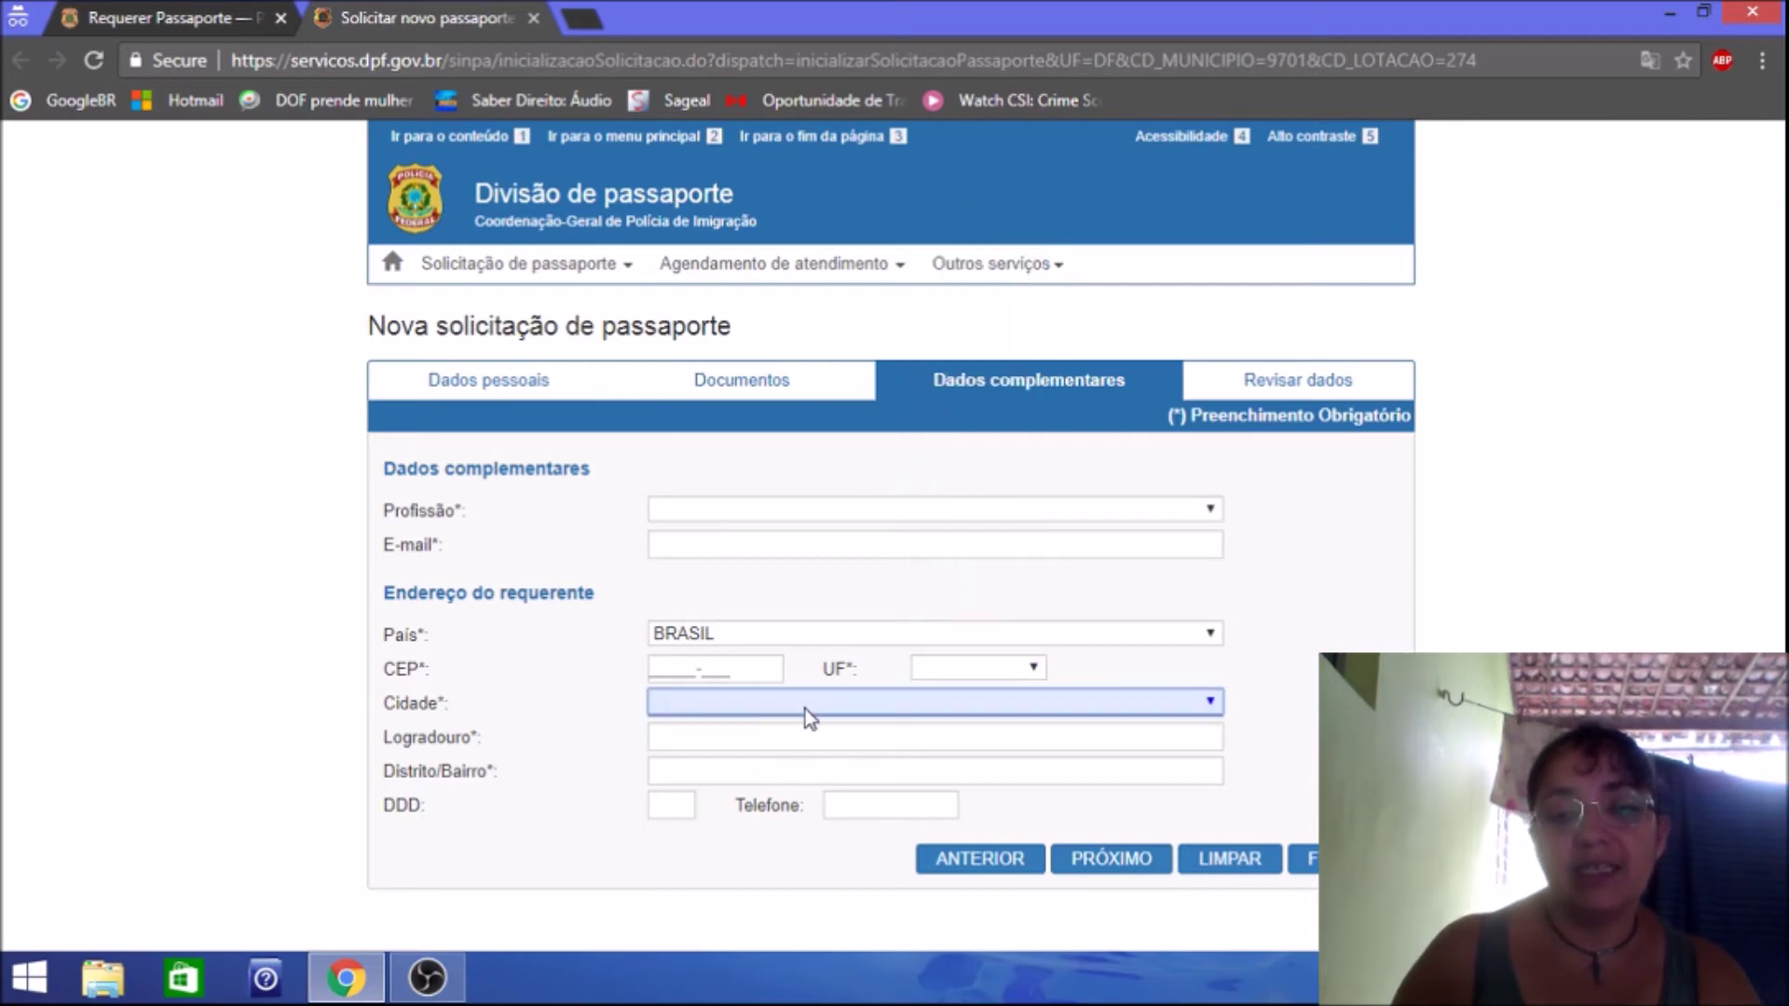
click(692, 737)
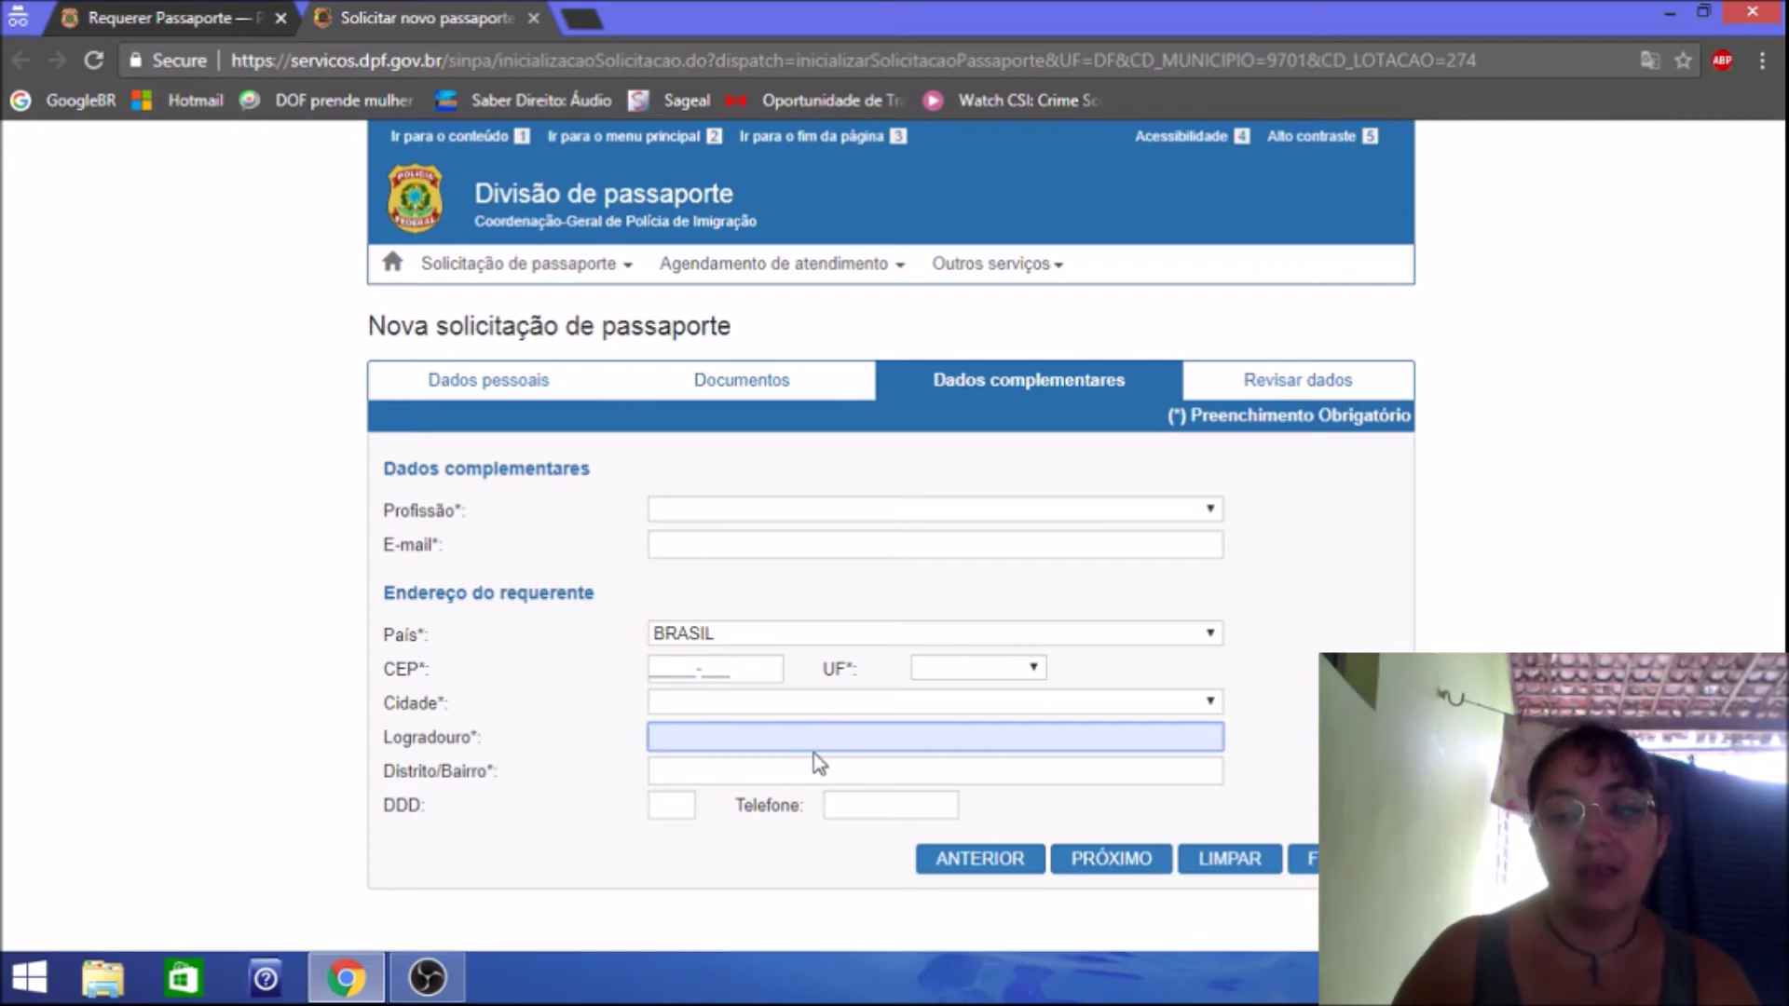
click(859, 774)
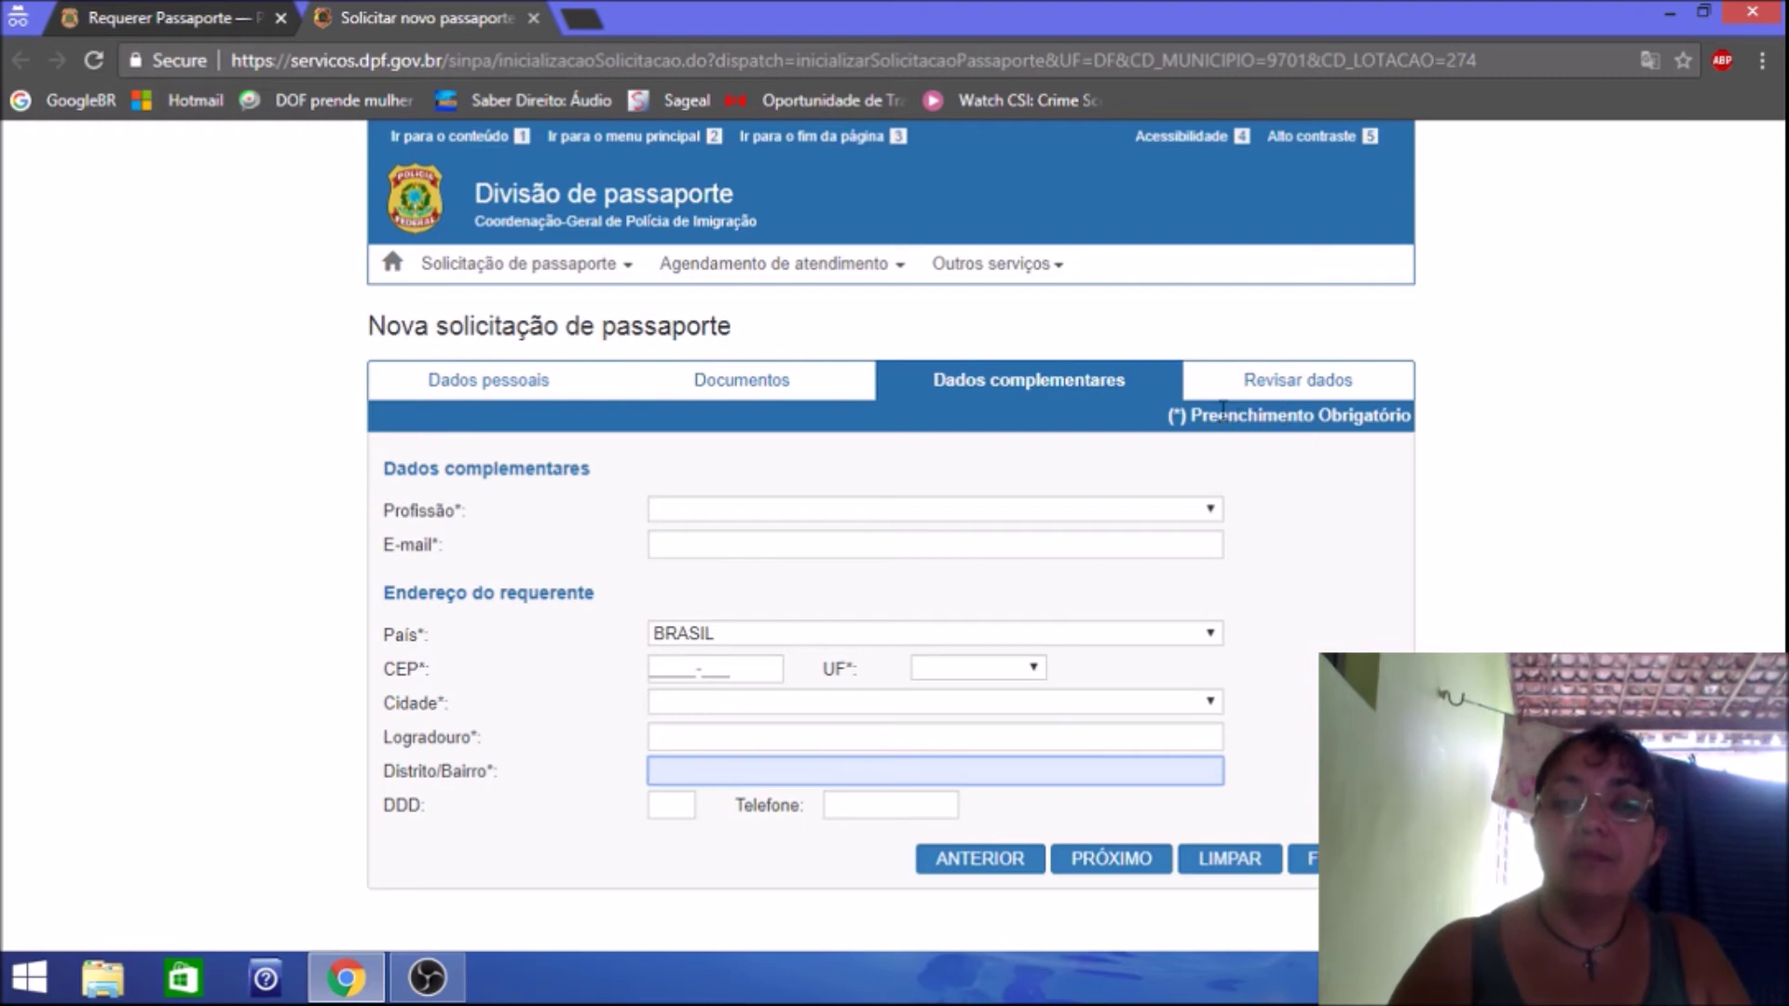
Review the summary under Revisar dados and accept the declaration that the information is correct.
click(1258, 387)
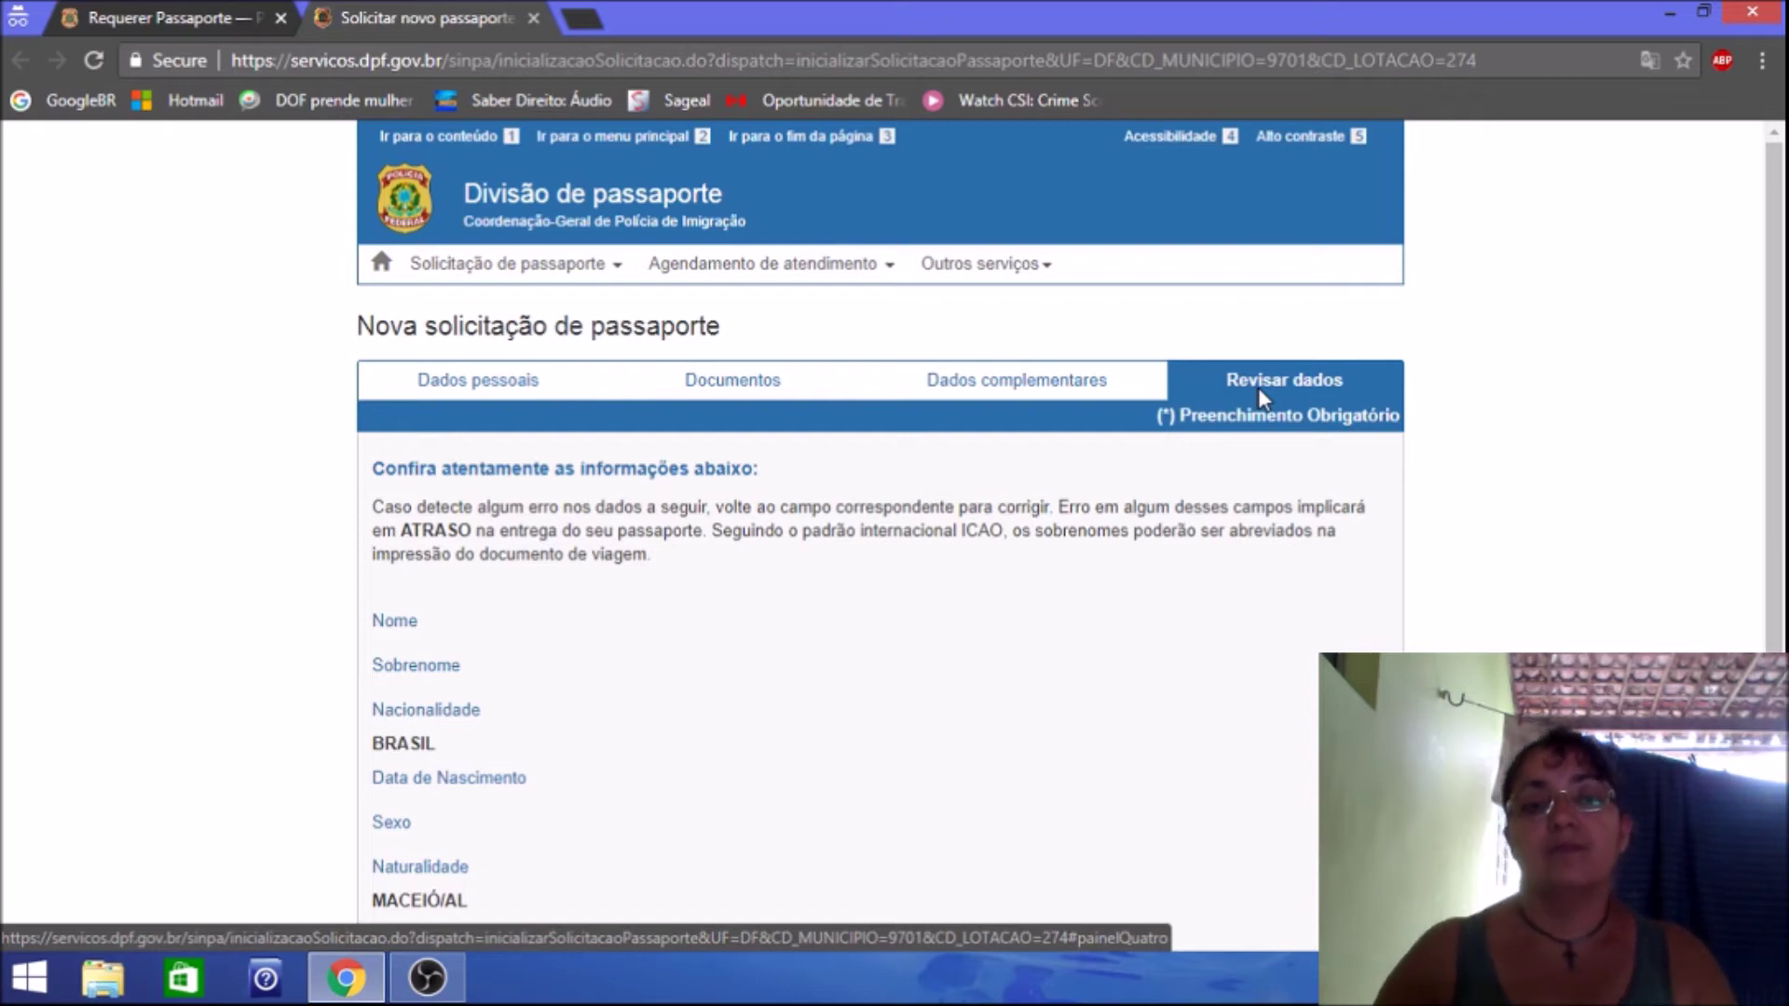
scroll(1785, 373, down, 3)
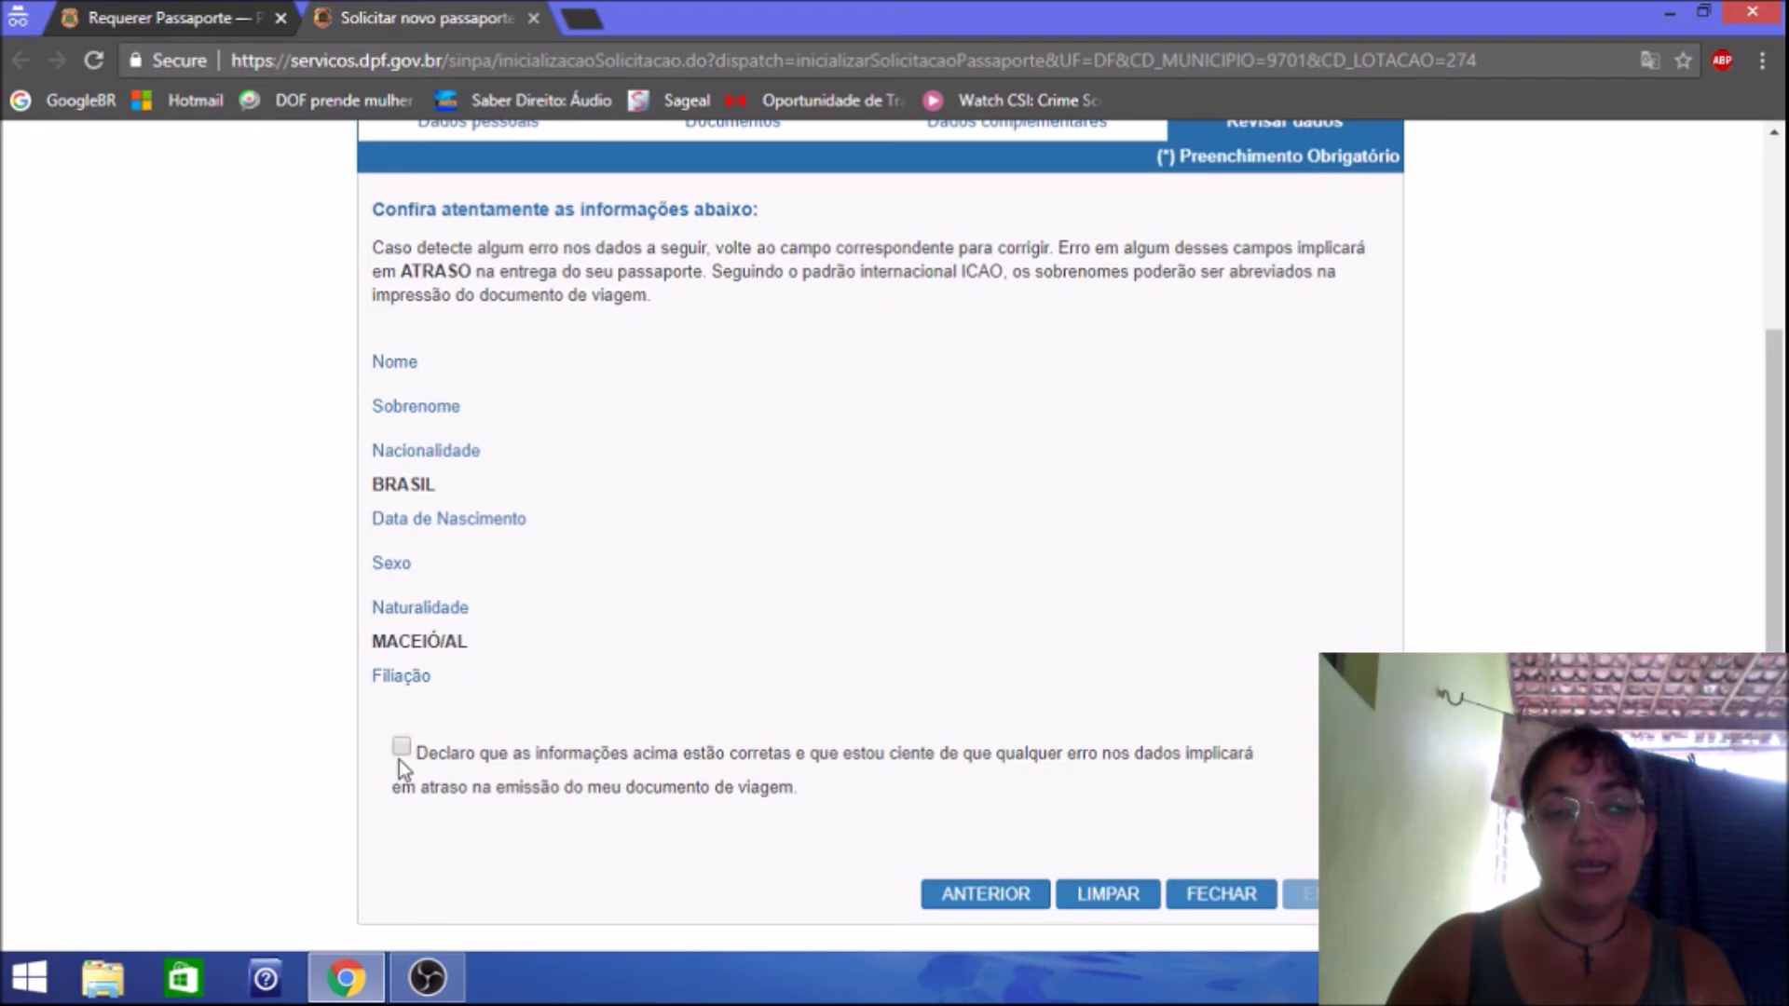
click(401, 752)
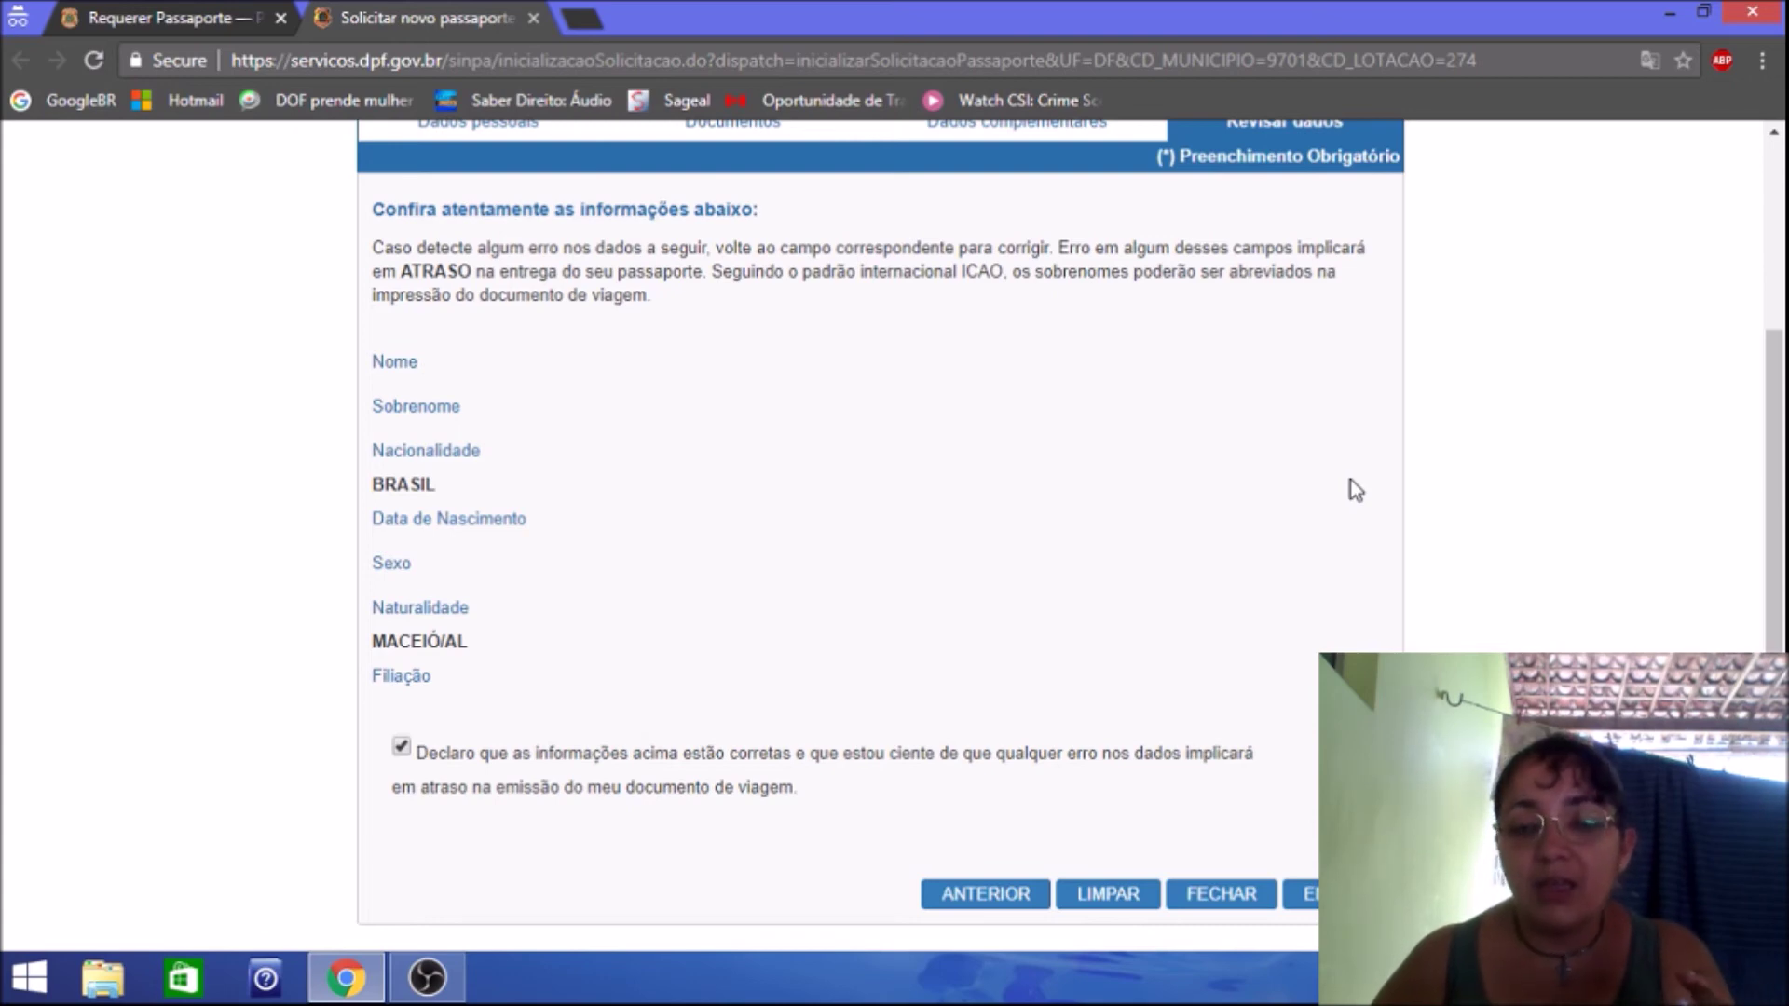
drag(1785, 550, 1784, 359)
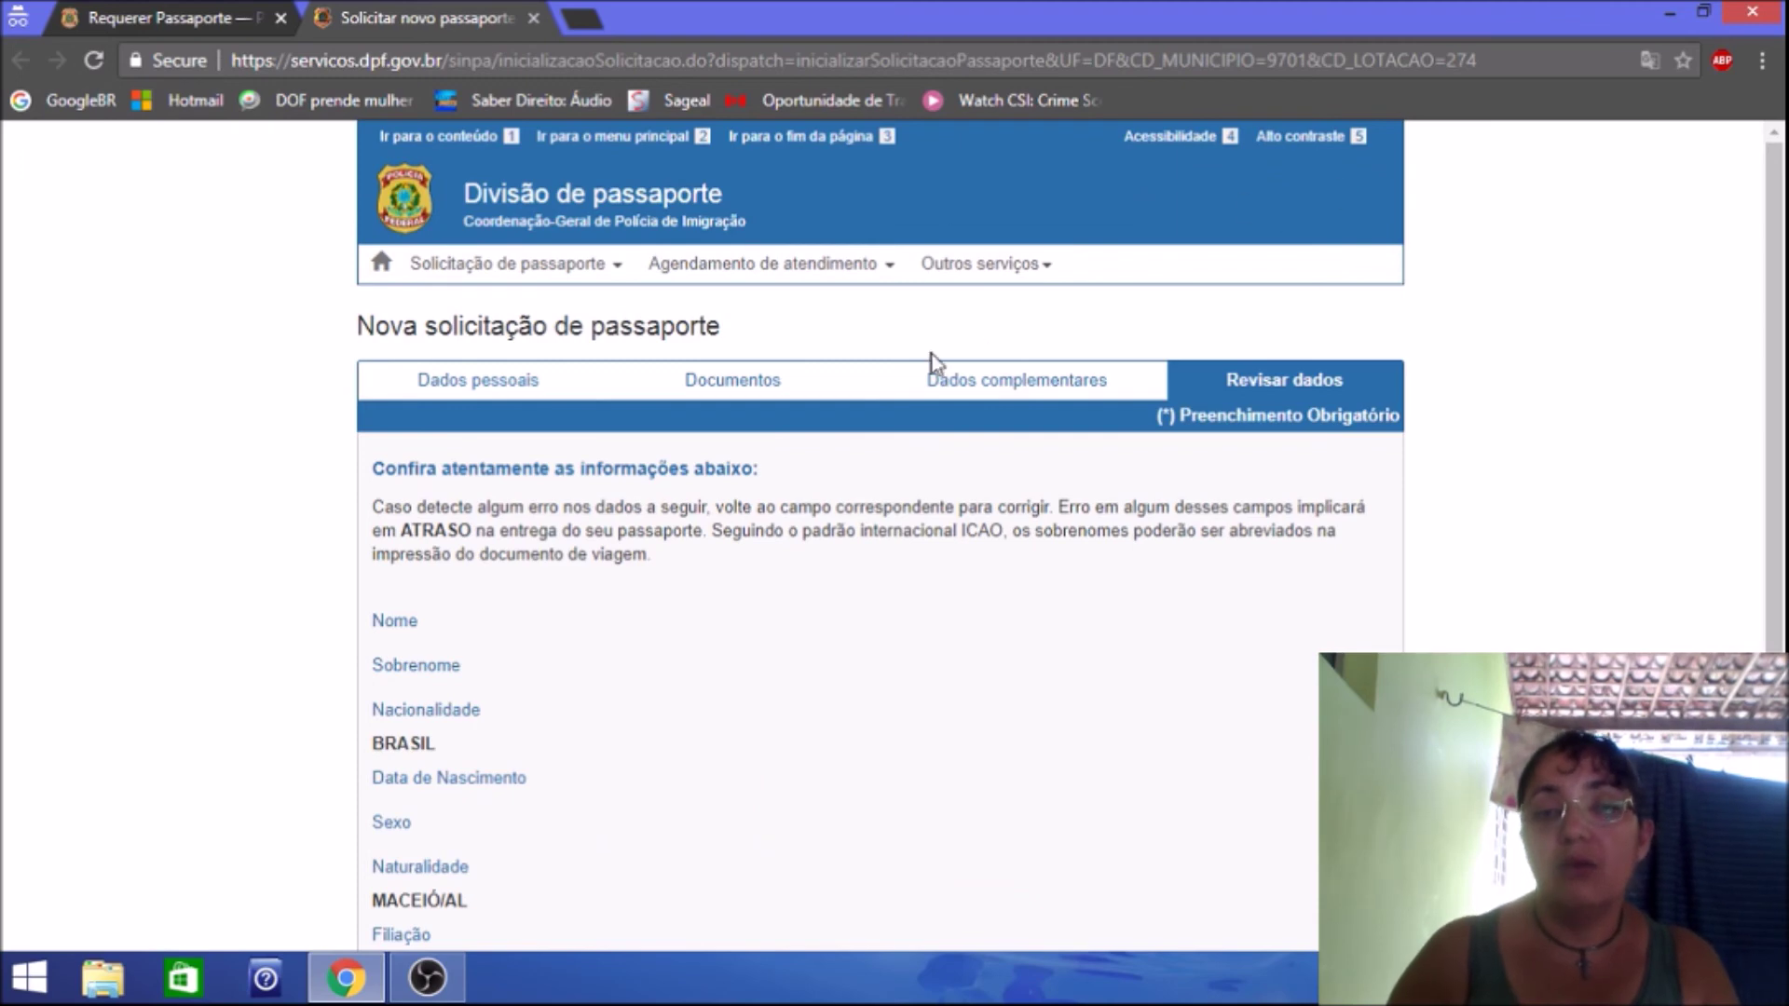